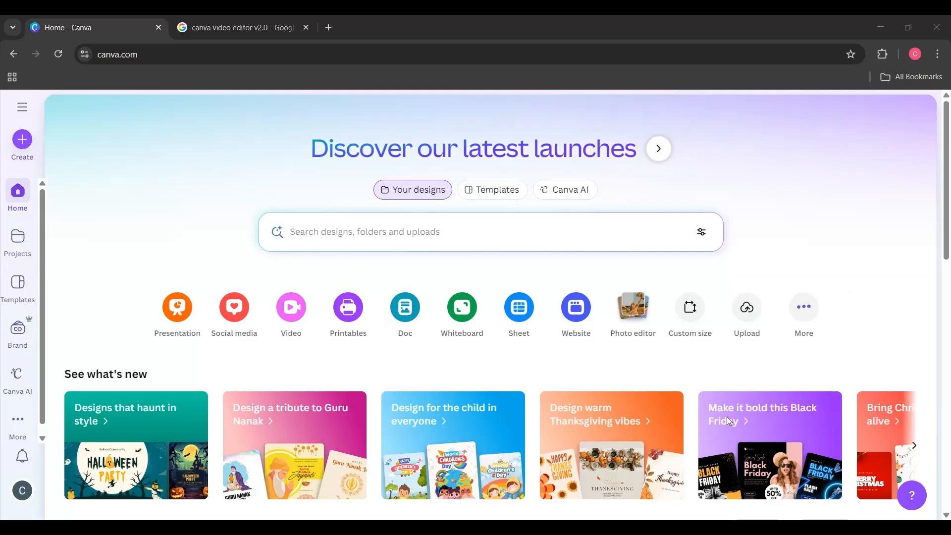
Start creating a new design and search the design types for "Youtube video".
{"action": "scroll", "coordinate": [645, 379], "scroll_direction": "down", "scroll_amount": 1}
{"action": "scroll", "coordinate": [646, 381], "scroll_direction": "up", "scroll_amount": 1}
{"action": "scroll", "coordinate": [890, 295], "scroll_direction": "down", "scroll_amount": 1}
{"action": "scroll", "coordinate": [887, 296], "scroll_direction": "up", "scroll_amount": 1}
{"action": "left_click", "coordinate": [26, 143]}
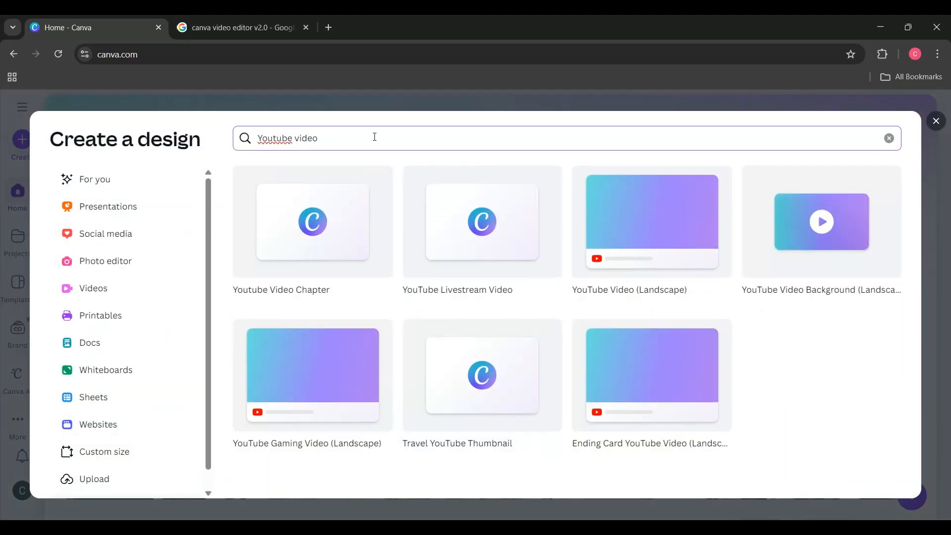
{"action": "key", "text": "BackSpace"}
{"action": "key", "text": "BackSpace"}
{"action": "key", "text": "BackSpace"}
{"action": "key", "text": "BackSpace"}
{"action": "key", "text": "BackSpace"}
{"action": "key", "text": "BackSpace"}
{"action": "key", "text": "BackSpace"}
{"action": "key", "text": "BackSpace"}
{"action": "key", "text": "BackSpace"}
{"action": "key", "text": "BackSpace"}
{"action": "key", "text": "BackSpace"}
{"action": "key", "text": "BackSpace"}
{"action": "key", "text": "BackSpace"}
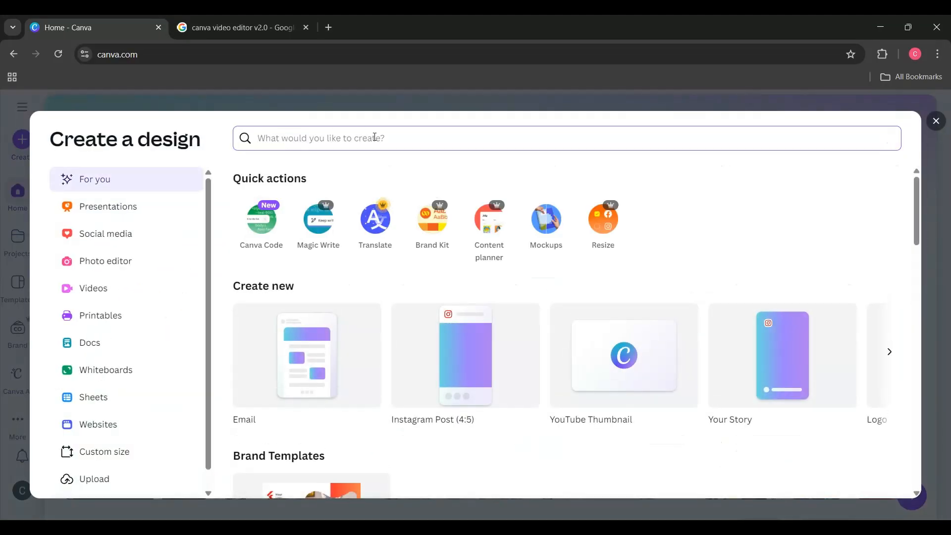
{"action": "type", "text": "Youtube video"}
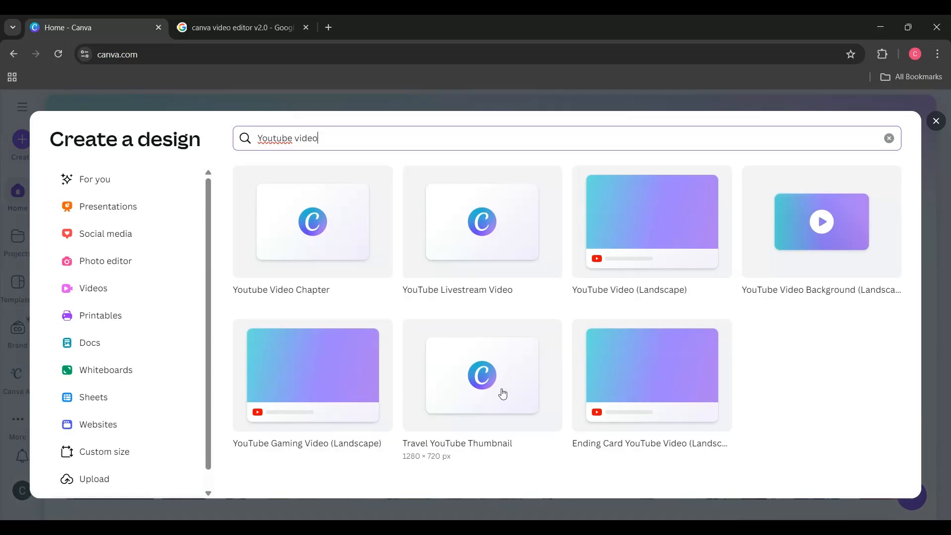
Create a blank YouTube Video (Landscape) design and close the leftover Google search page.
{"action": "left_click", "coordinate": [661, 229]}
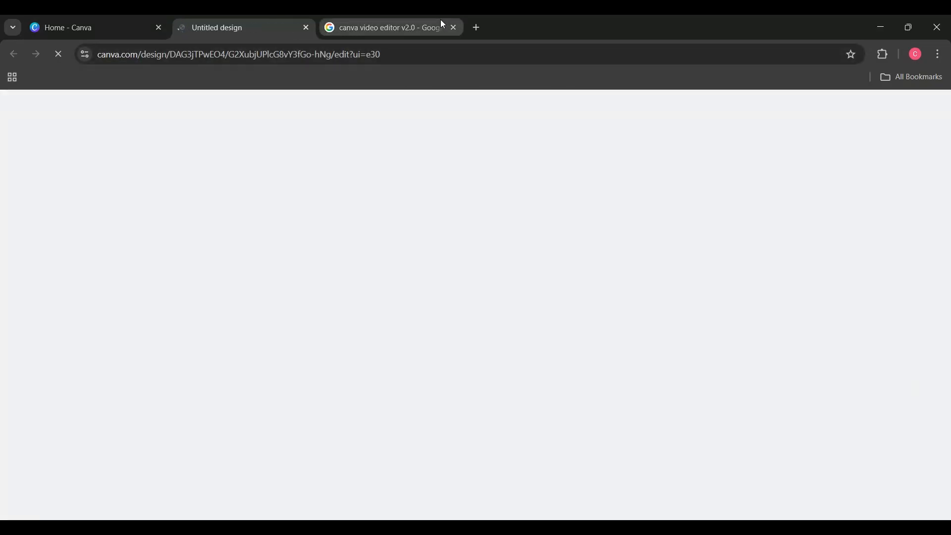
{"action": "left_click", "coordinate": [446, 25]}
{"action": "left_click", "coordinate": [454, 27]}
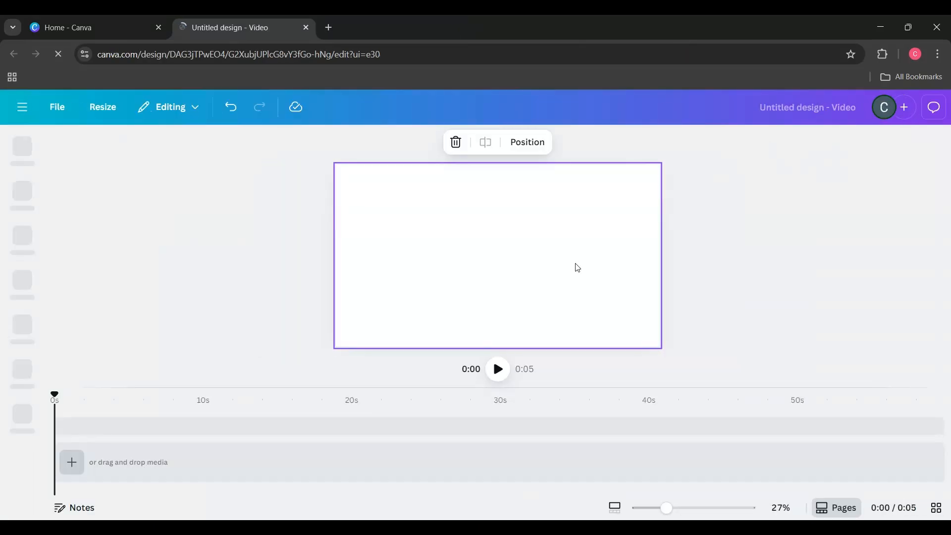
{"action": "left_click", "coordinate": [296, 300]}
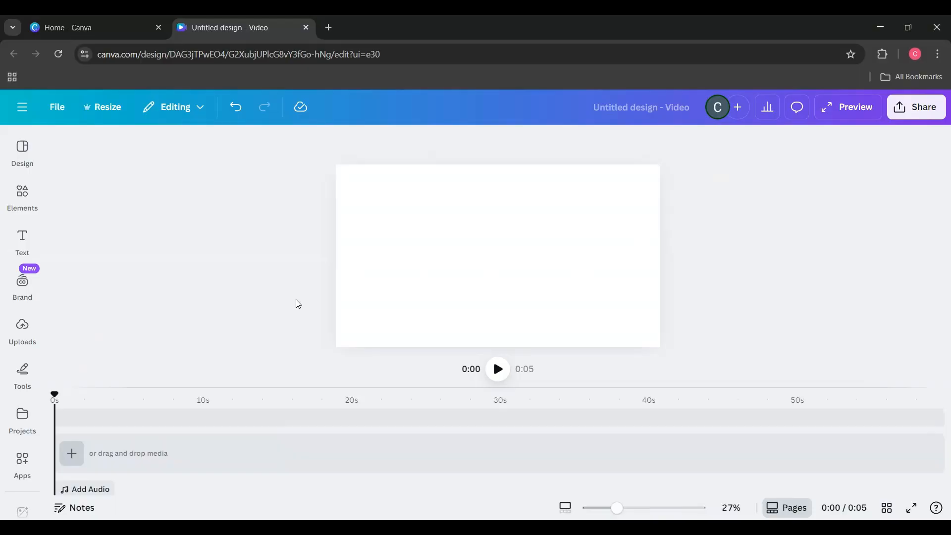
{"action": "left_click", "coordinate": [457, 255]}
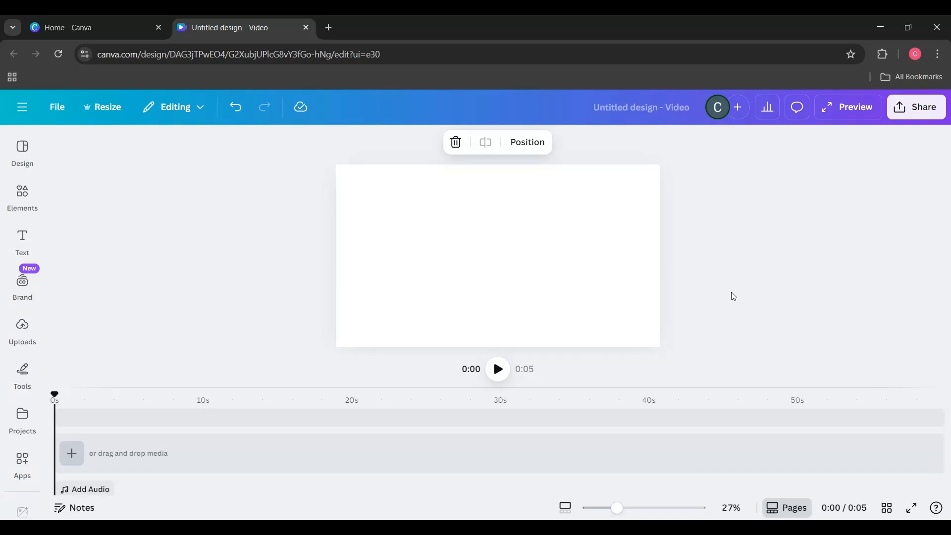
Search the elements for "Office video", show only videos, and add the 25-second clip of the man holding a phone to the design.
{"action": "left_click", "coordinate": [22, 193]}
{"action": "left_click", "coordinate": [164, 152]}
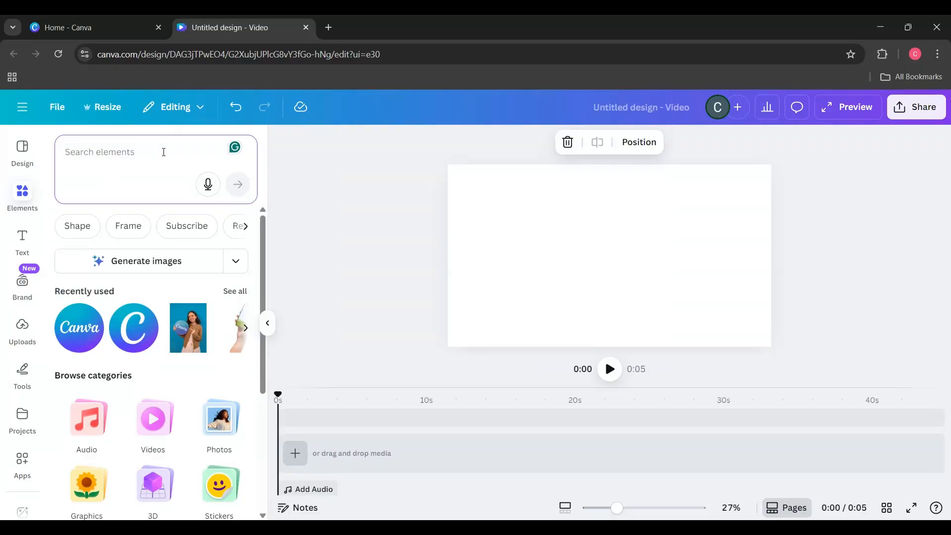
{"action": "type", "text": "Office"}
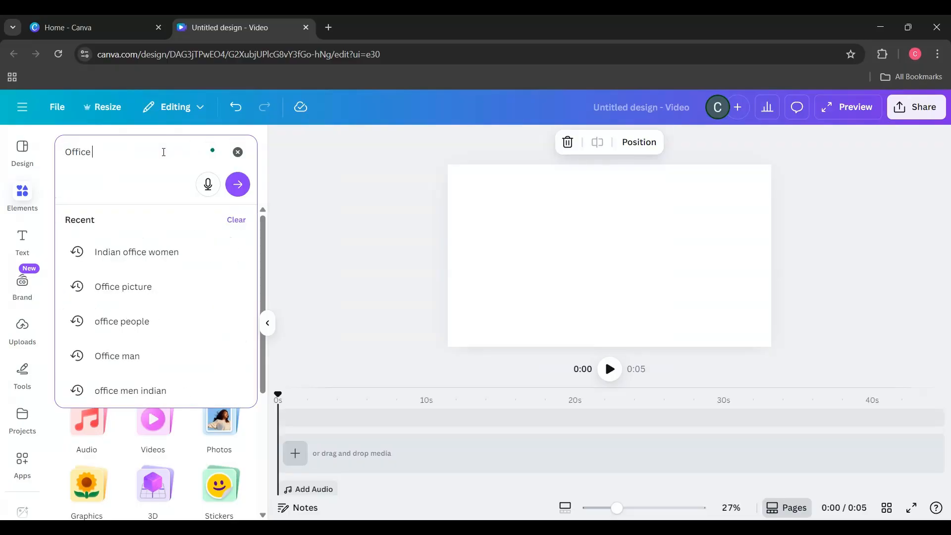
{"action": "type", "text": " video"}
{"action": "key", "text": "Return"}
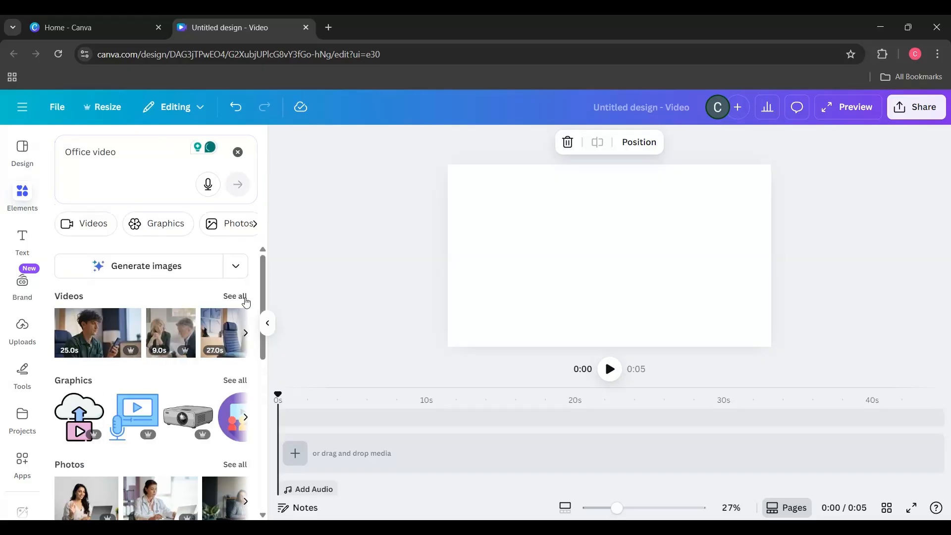
{"action": "left_click", "coordinate": [235, 296]}
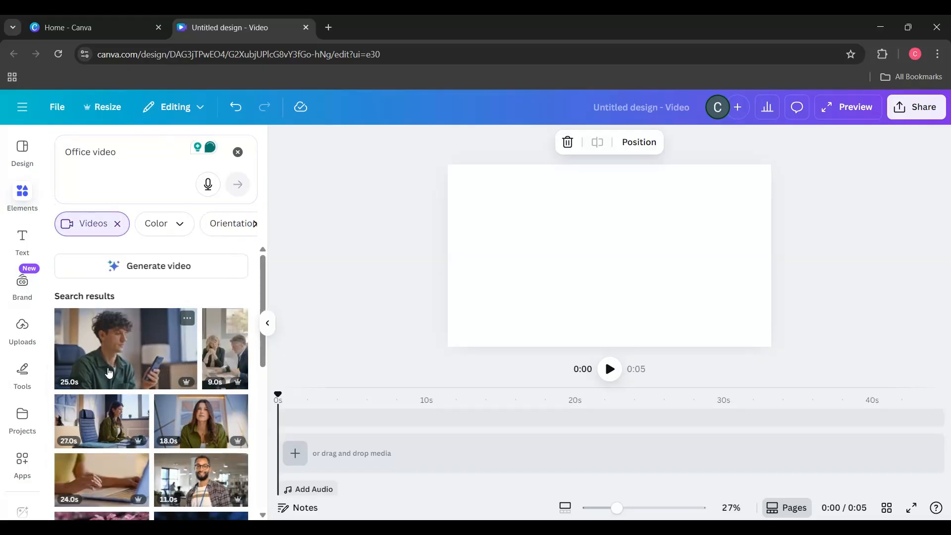
{"action": "left_click_drag", "start_coordinate": [109, 372], "coordinate": [474, 174]}
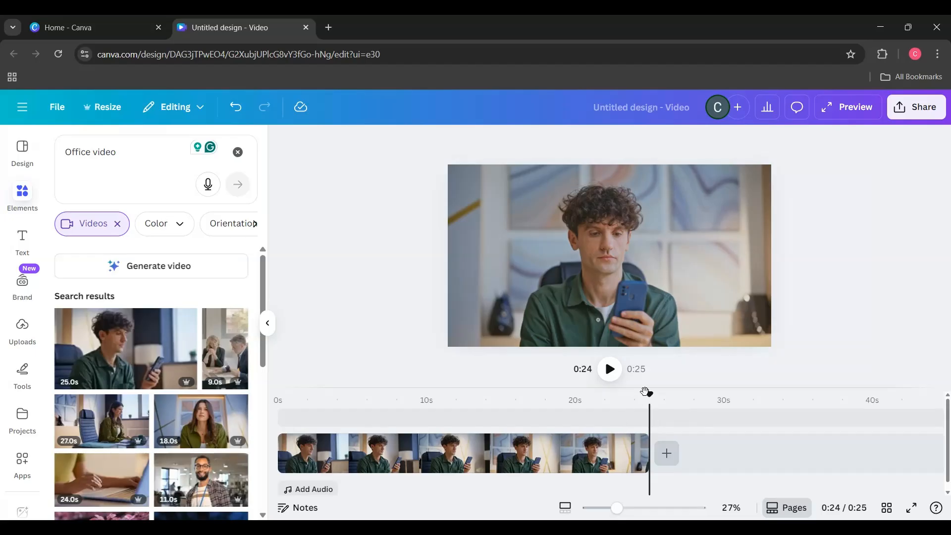
Return the playhead to the start of the timeline and add a default heading over the clip.
{"action": "left_click_drag", "start_coordinate": [645, 392], "coordinate": [276, 393]}
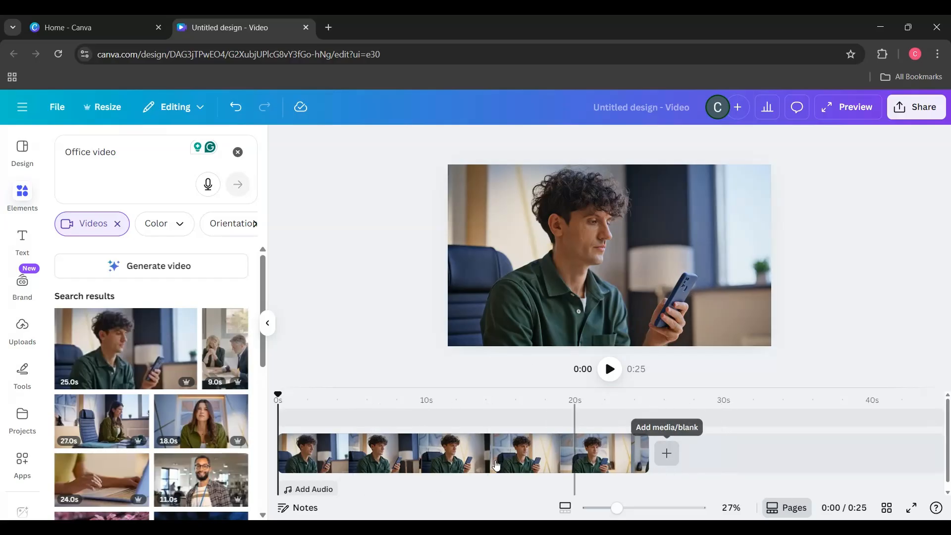
{"action": "left_click", "coordinate": [310, 452]}
{"action": "left_click_drag", "start_coordinate": [309, 393], "coordinate": [229, 412]}
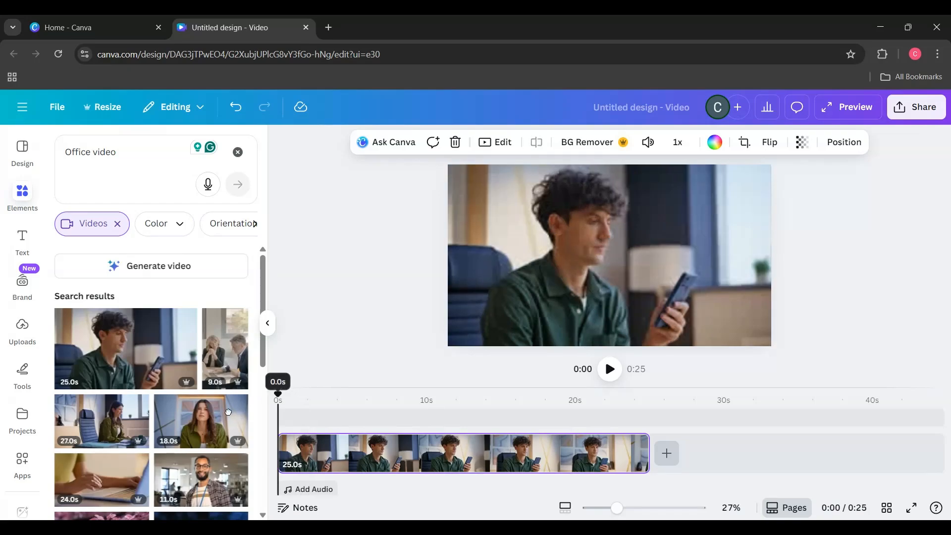
{"action": "left_click", "coordinate": [23, 242]}
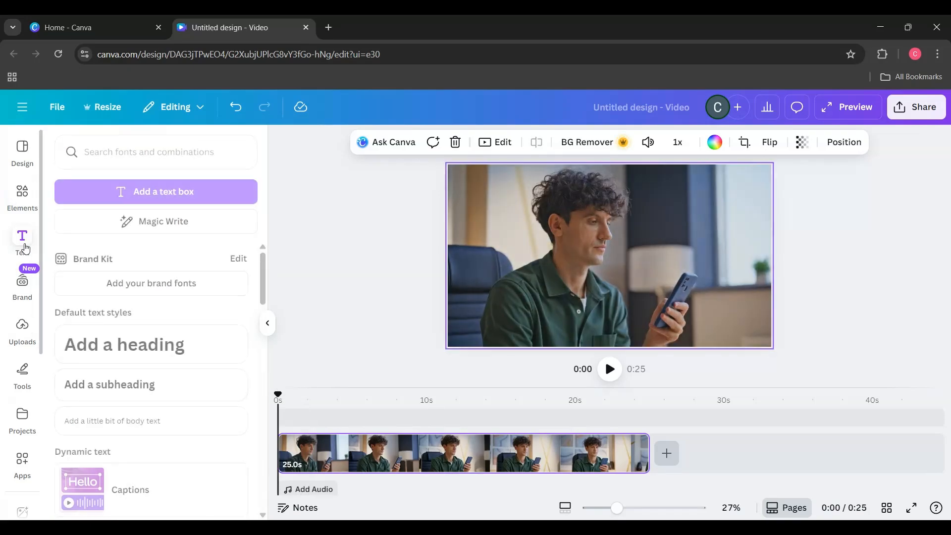
{"action": "double_click", "coordinate": [108, 360]}
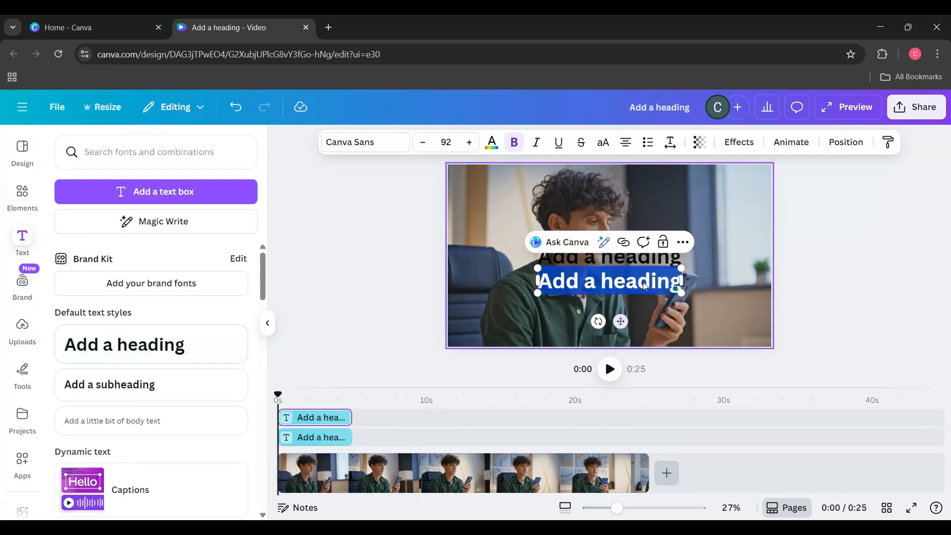
Delete the duplicate heading and move the remaining one slightly higher in the frame.
{"action": "left_click", "coordinate": [626, 317]}
{"action": "left_click", "coordinate": [569, 256]}
{"action": "left_click", "coordinate": [672, 217]}
{"action": "left_click_drag", "start_coordinate": [637, 282], "coordinate": [630, 246]}
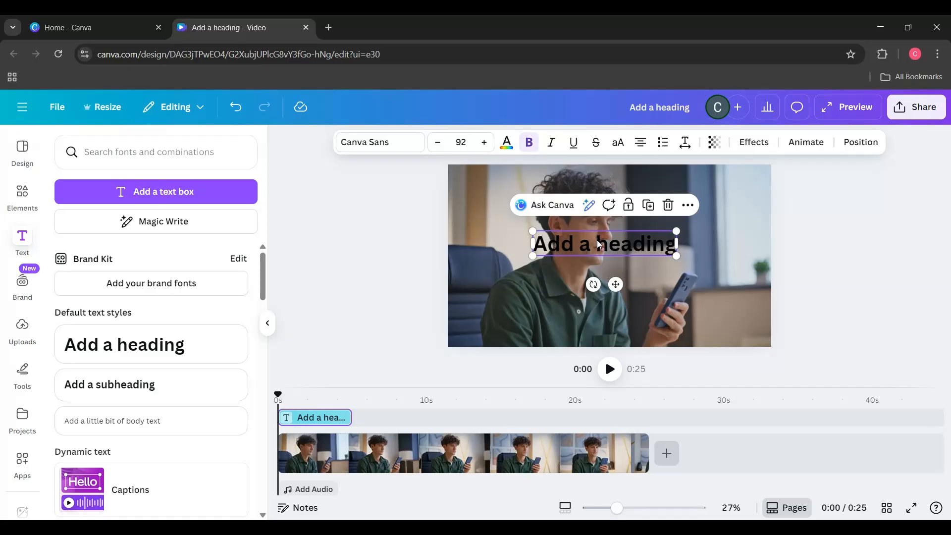
Change the heading text to "Digital Marketing Agency", widen its box to fit one line, and place it near the bottom of the frame.
{"action": "left_click", "coordinate": [606, 245]}
{"action": "left_click", "coordinate": [836, 261]}
{"action": "double_click", "coordinate": [639, 257]}
{"action": "type", "text": "Digital Mark"}
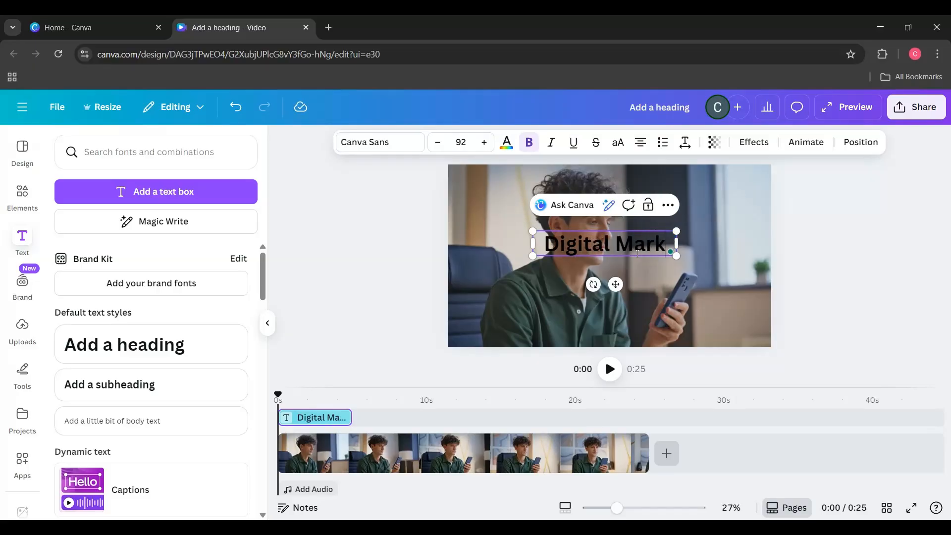
{"action": "type", "text": "eting Agency"}
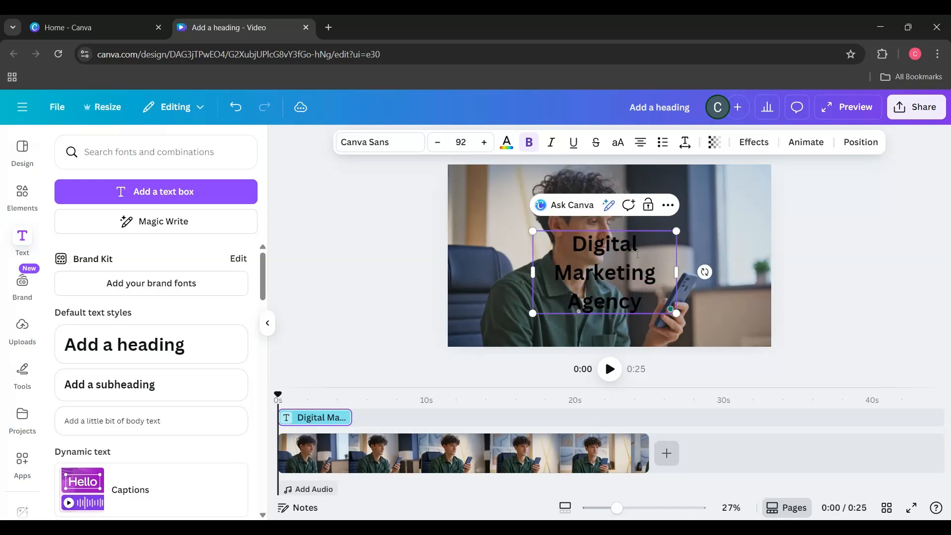
{"action": "left_click_drag", "start_coordinate": [684, 274], "coordinate": [673, 325]}
{"action": "key", "text": "Escape"}
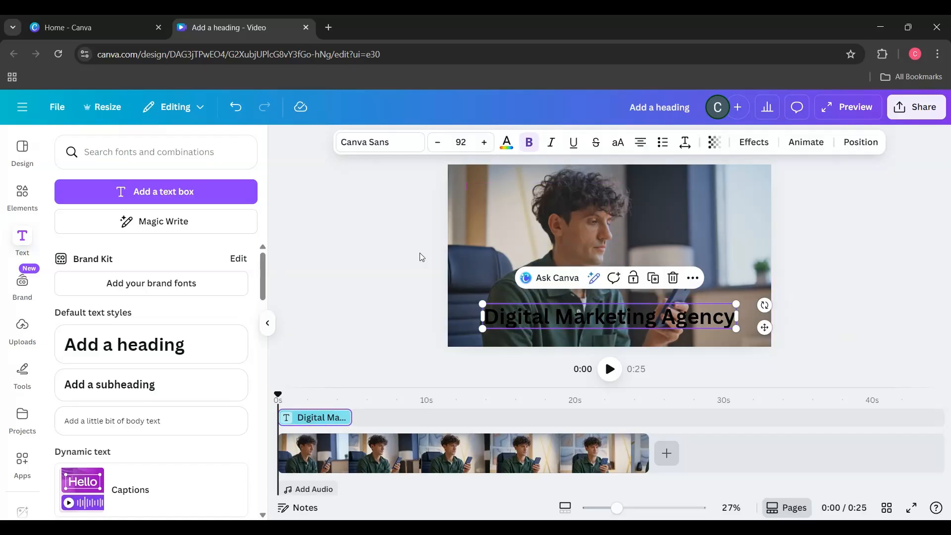
{"action": "left_click", "coordinate": [365, 303]}
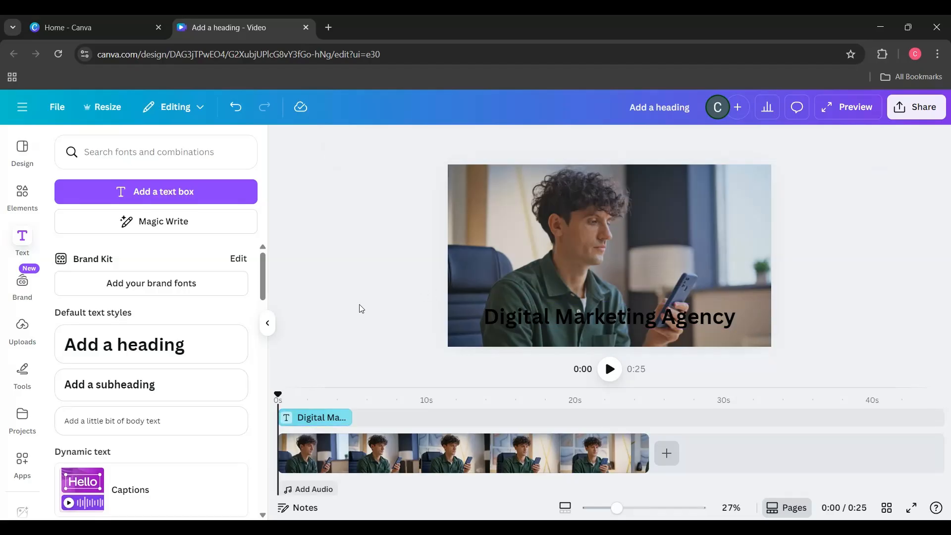
Set the "Digital Marketing Agency" heading's text color to white and its font to Roboto.
{"action": "left_click", "coordinate": [614, 306]}
{"action": "left_click", "coordinate": [506, 142]}
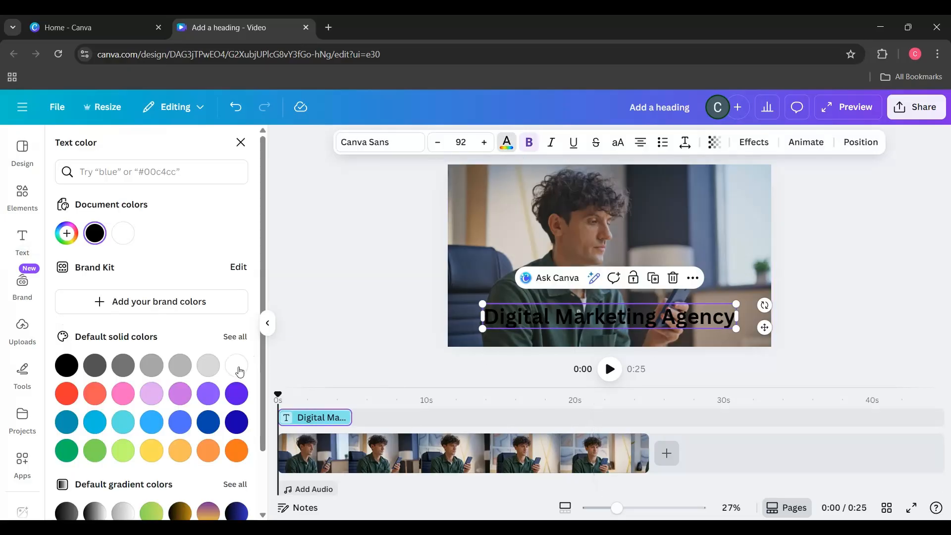
{"action": "left_click", "coordinate": [237, 365]}
{"action": "left_click", "coordinate": [350, 149]}
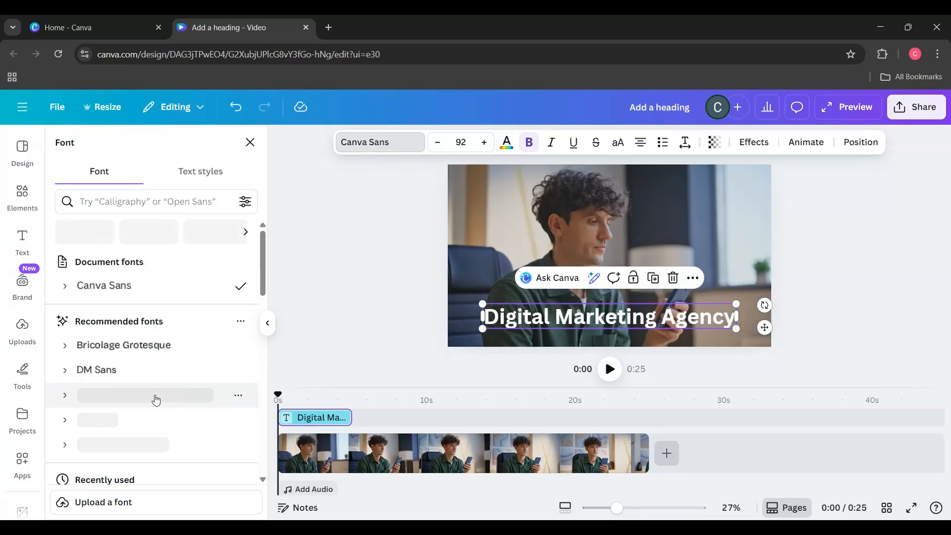
{"action": "scroll", "coordinate": [143, 397], "scroll_direction": "down", "scroll_amount": 5}
{"action": "scroll", "coordinate": [143, 397], "scroll_direction": "down", "scroll_amount": 1}
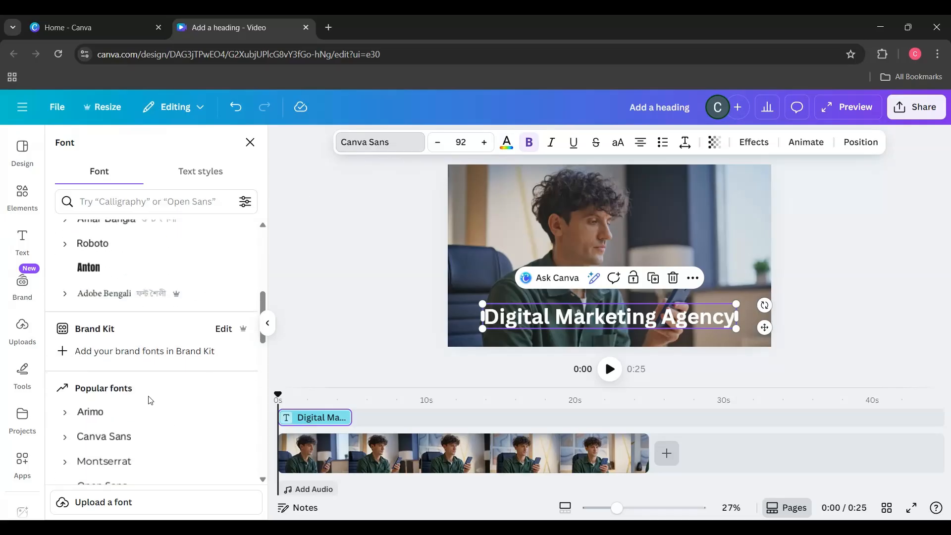
{"action": "scroll", "coordinate": [145, 391], "scroll_direction": "up", "scroll_amount": 3}
{"action": "left_click", "coordinate": [369, 307]}
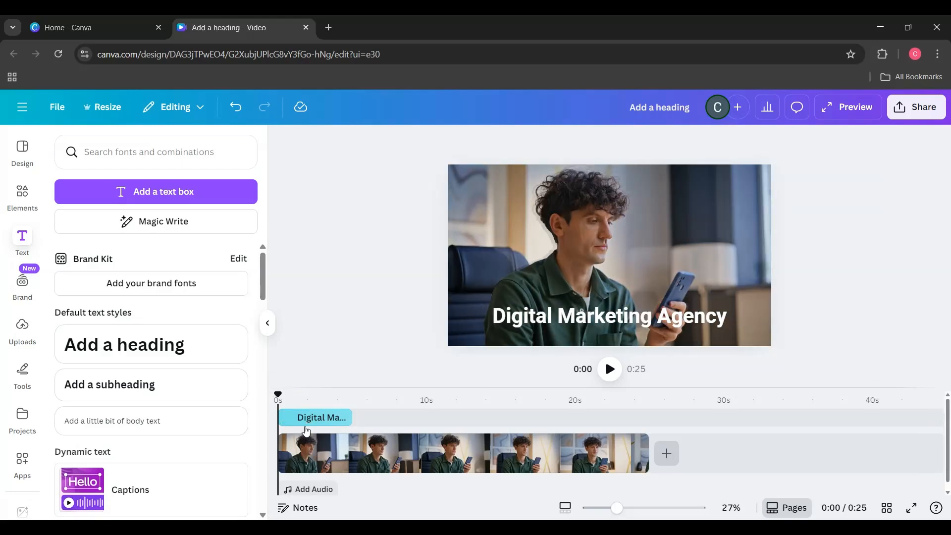
Add the "Calm Dreamy Music" audio track beneath the video clip.
{"action": "left_click", "coordinate": [310, 490]}
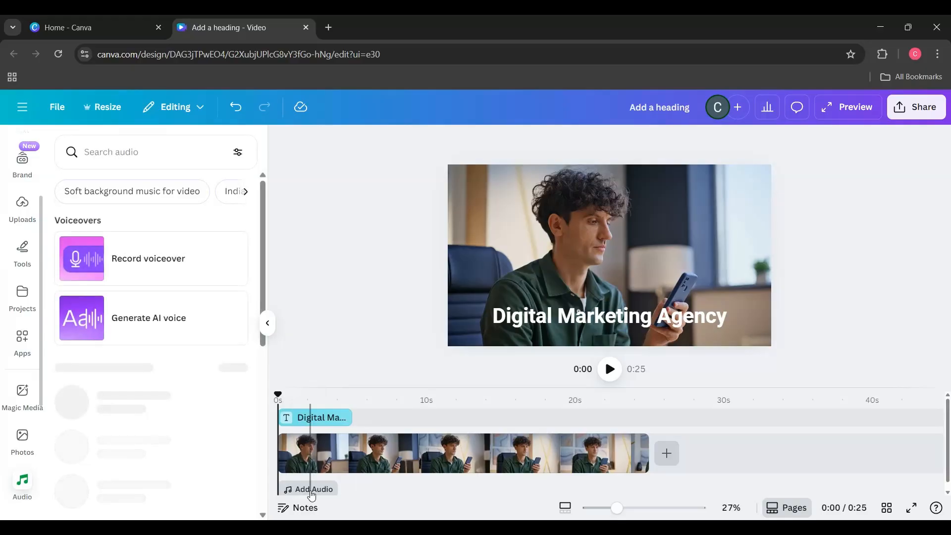
{"action": "scroll", "coordinate": [164, 410], "scroll_direction": "down", "scroll_amount": 3}
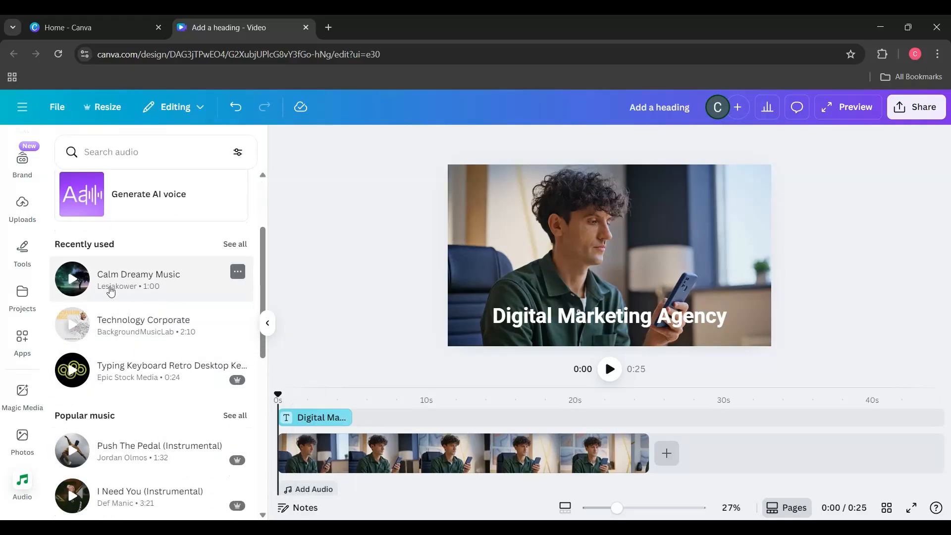
{"action": "left_click", "coordinate": [114, 282]}
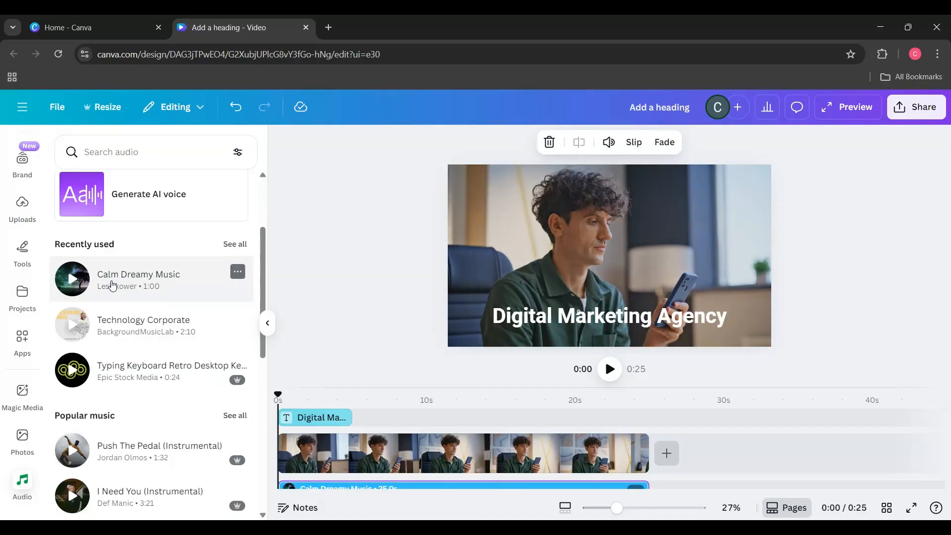
{"action": "scroll", "coordinate": [327, 445], "scroll_direction": "up", "scroll_amount": 1}
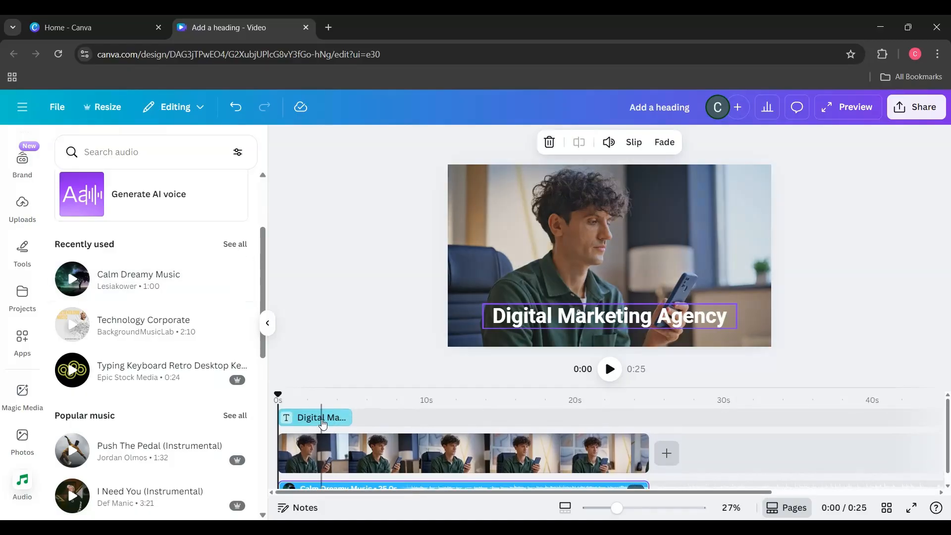
Place the playhead at 0:03 over the heading's timeline clip and add a default subheading below the heading.
{"action": "left_click", "coordinate": [323, 423]}
{"action": "left_click", "coordinate": [300, 451]}
{"action": "left_click", "coordinate": [299, 483]}
{"action": "left_click", "coordinate": [325, 425]}
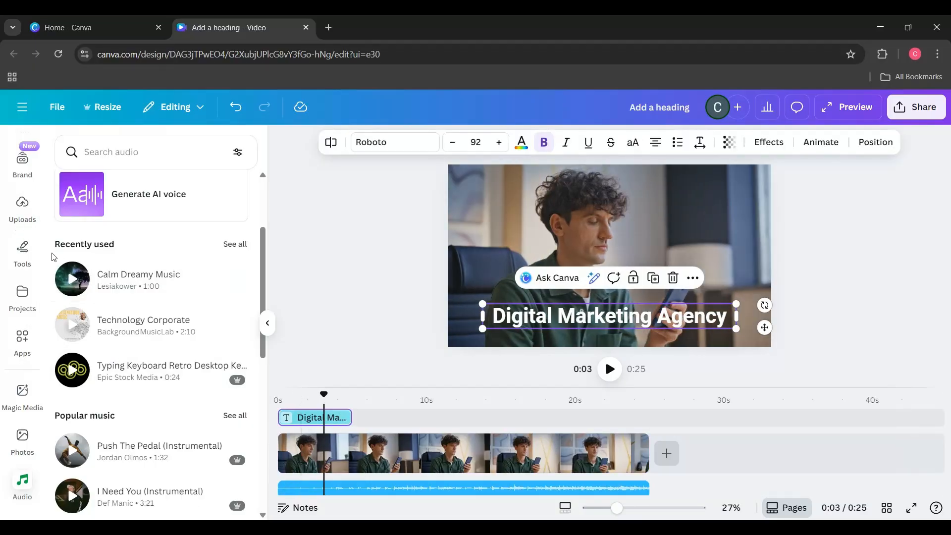
{"action": "scroll", "coordinate": [56, 256], "scroll_direction": "up", "scroll_amount": 3}
{"action": "scroll", "coordinate": [30, 304], "scroll_direction": "up", "scroll_amount": 3}
{"action": "left_click", "coordinate": [20, 252]}
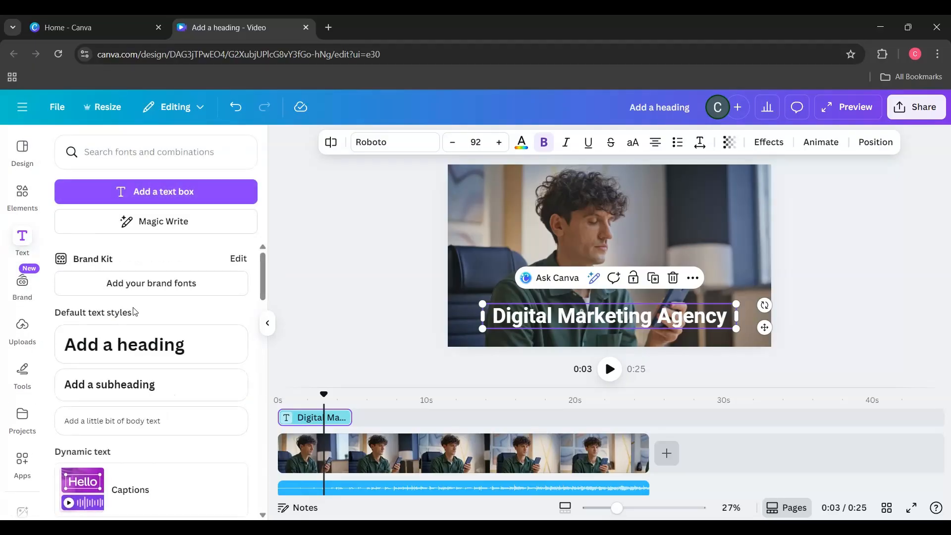
{"action": "left_click", "coordinate": [199, 386]}
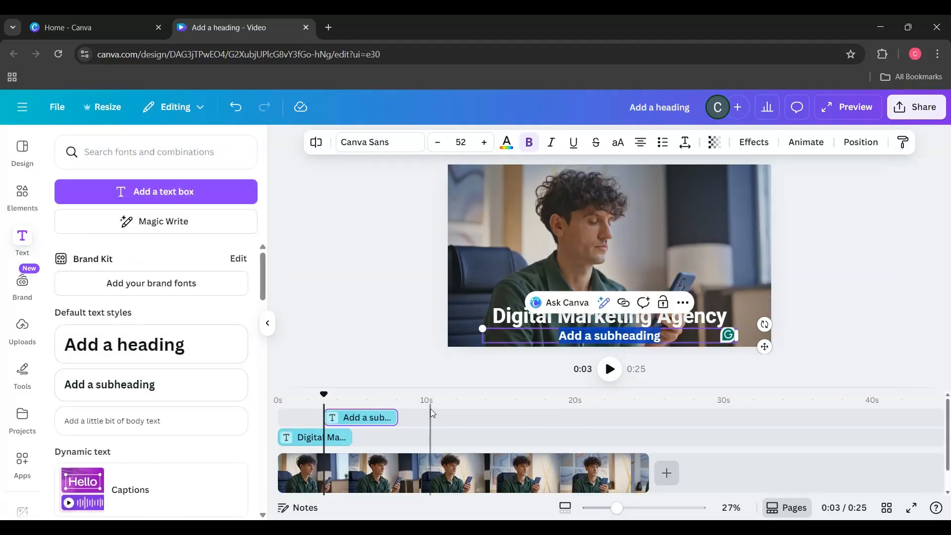
Move the subheading's timeline clip to 0 seconds, stacked above the heading's clip, and preview both texts playing together.
{"action": "left_click", "coordinate": [430, 409]}
{"action": "left_click", "coordinate": [334, 418]}
{"action": "left_click_drag", "start_coordinate": [346, 425], "coordinate": [276, 396]}
{"action": "left_click", "coordinate": [380, 418]}
{"action": "left_click_drag", "start_coordinate": [377, 422], "coordinate": [268, 404]}
{"action": "left_click_drag", "start_coordinate": [324, 426], "coordinate": [313, 417]}
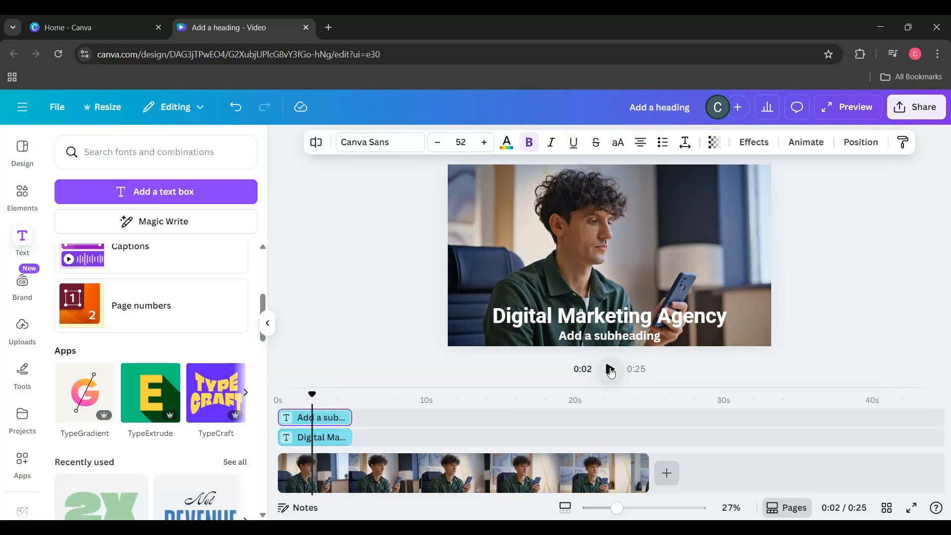
{"action": "left_click", "coordinate": [610, 370]}
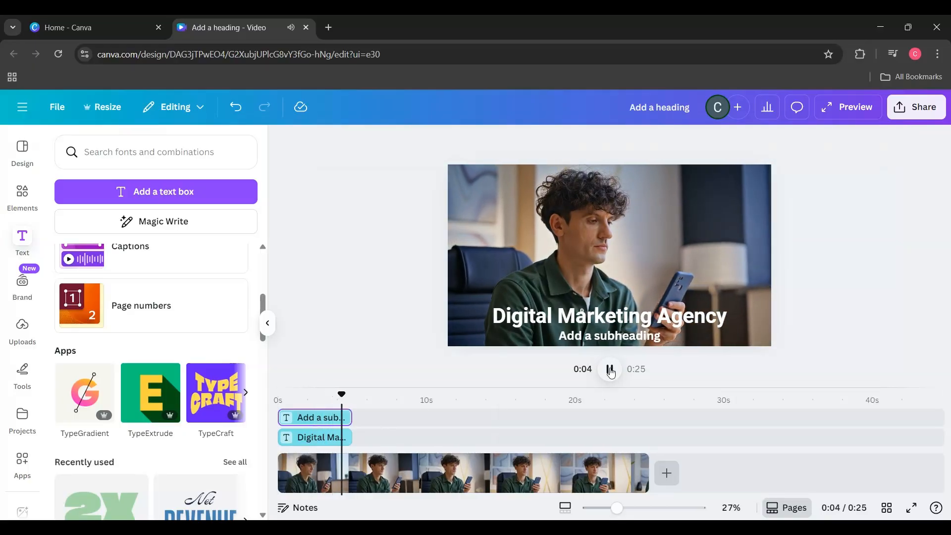
{"action": "left_click", "coordinate": [610, 370]}
Move the subheading's clip onto the heading's track, right after the heading, and play the video from the start.
{"action": "left_click_drag", "start_coordinate": [322, 418], "coordinate": [278, 395]}
{"action": "left_click", "coordinate": [609, 369]}
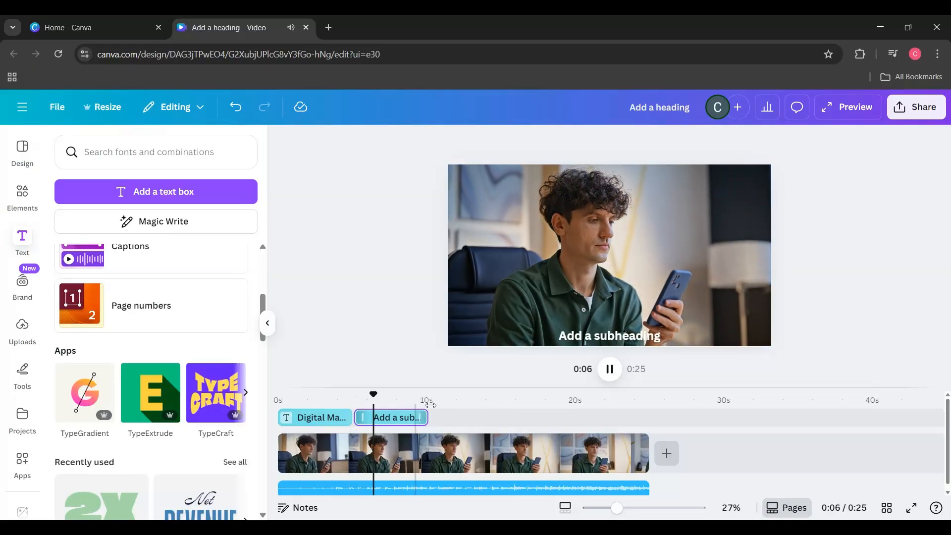
Replace the subheading's text with "Get Best Service For Your Business".
{"action": "double_click", "coordinate": [595, 338]}
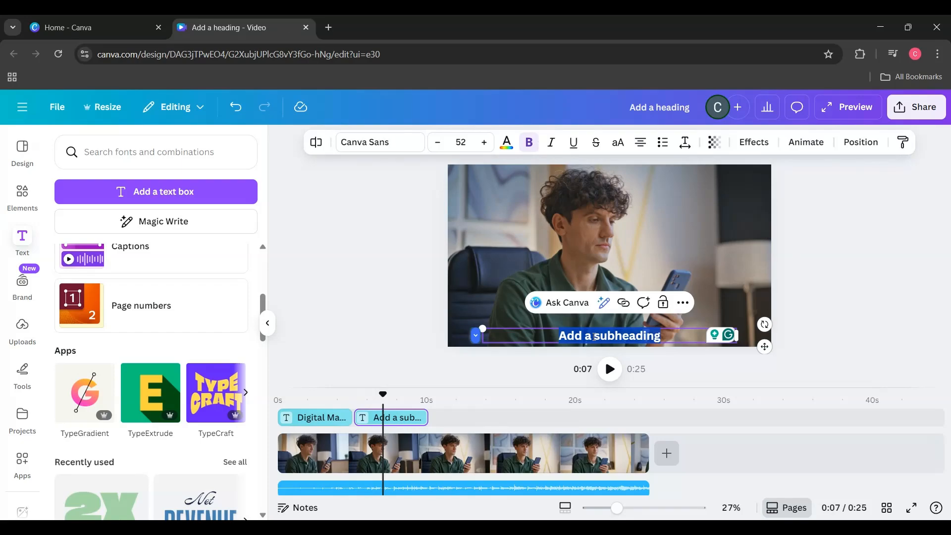
{"action": "type", "text": "Ge"}
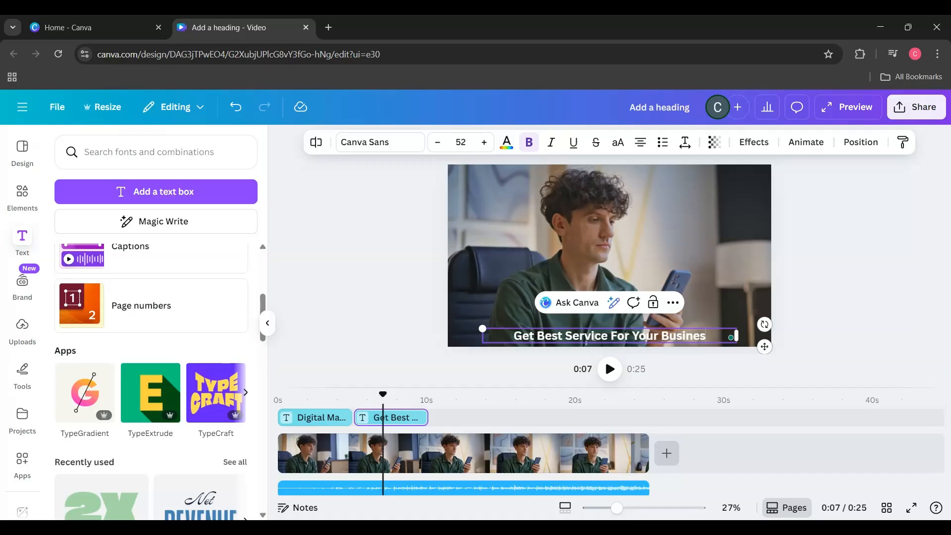
{"action": "left_click", "coordinate": [885, 280]}
Play the opening from 0 seconds several times to check how the titles, video clip and music track run together.
{"action": "left_click_drag", "start_coordinate": [383, 394], "coordinate": [188, 408]}
{"action": "left_click", "coordinate": [307, 421]}
{"action": "left_click", "coordinate": [305, 438]}
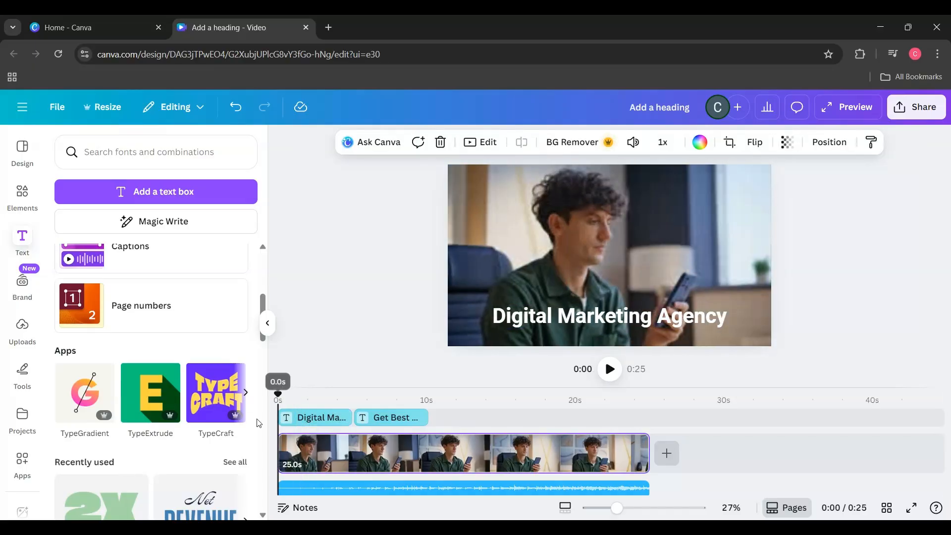
{"action": "left_click", "coordinate": [314, 488]}
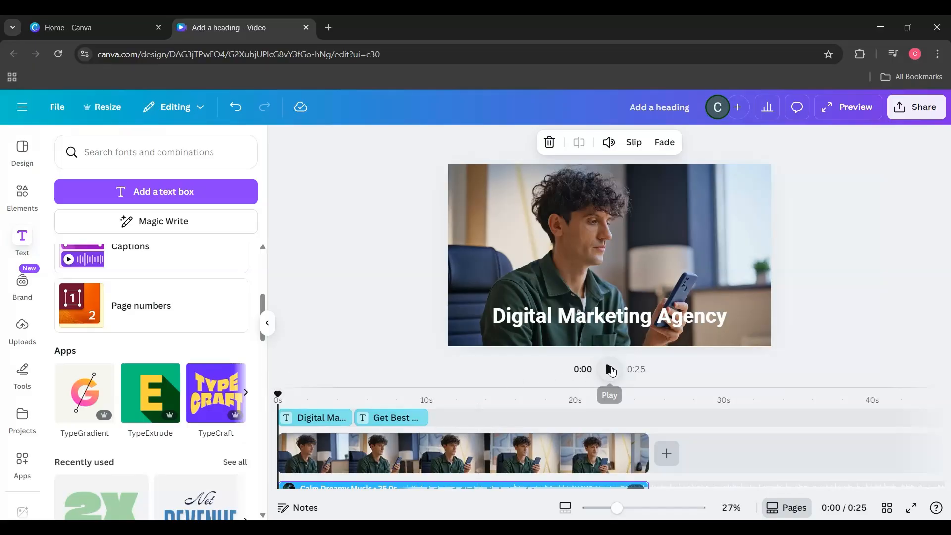
{"action": "left_click", "coordinate": [611, 369]}
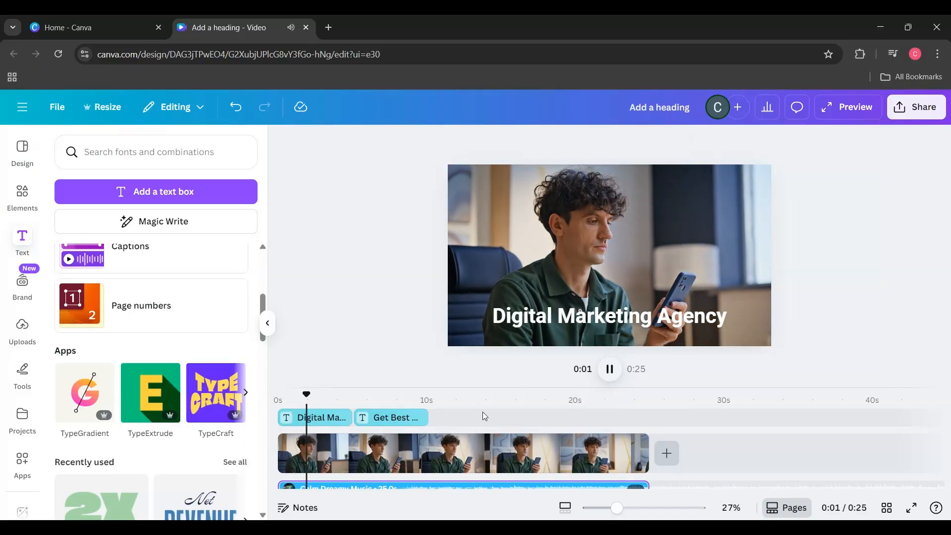
{"action": "scroll", "coordinate": [546, 460], "scroll_direction": "down", "scroll_amount": 1}
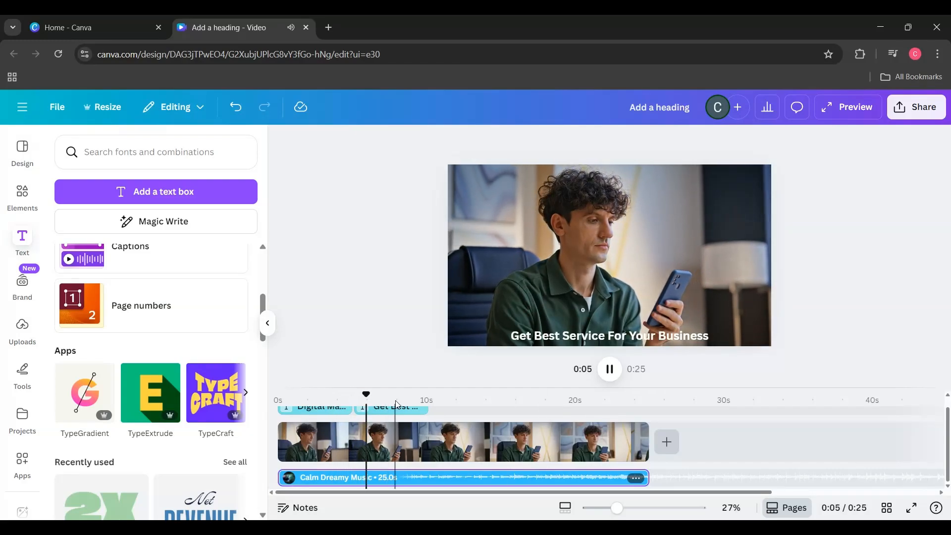
{"action": "left_click_drag", "start_coordinate": [381, 395], "coordinate": [210, 429]}
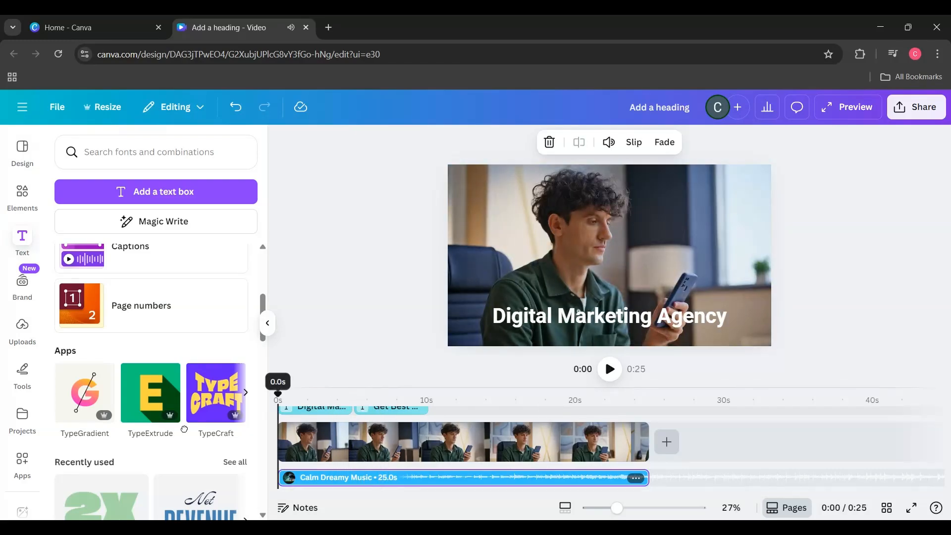
{"action": "key", "text": "space"}
{"action": "left_click_drag", "start_coordinate": [306, 395], "coordinate": [257, 401]}
{"action": "key", "text": "space"}
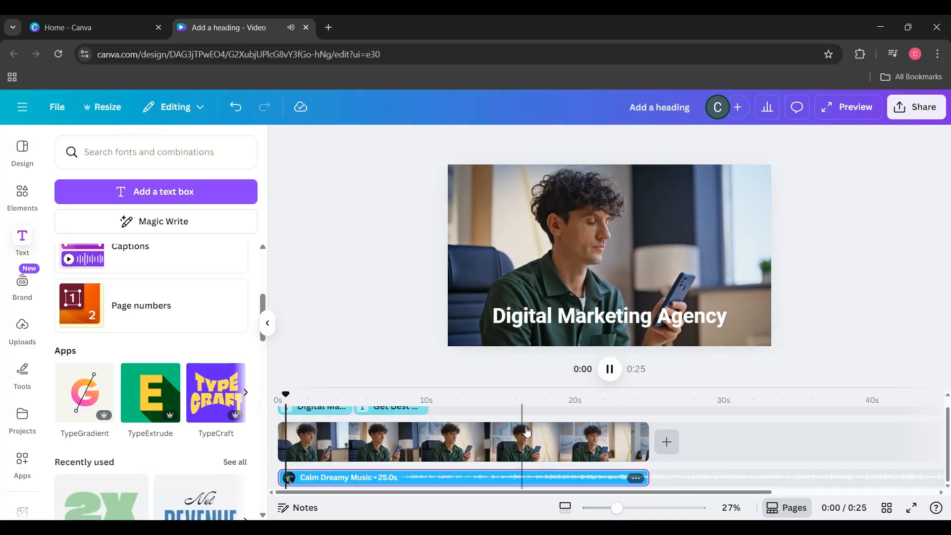
{"action": "key", "text": "space"}
{"action": "left_click_drag", "start_coordinate": [312, 394], "coordinate": [212, 425]}
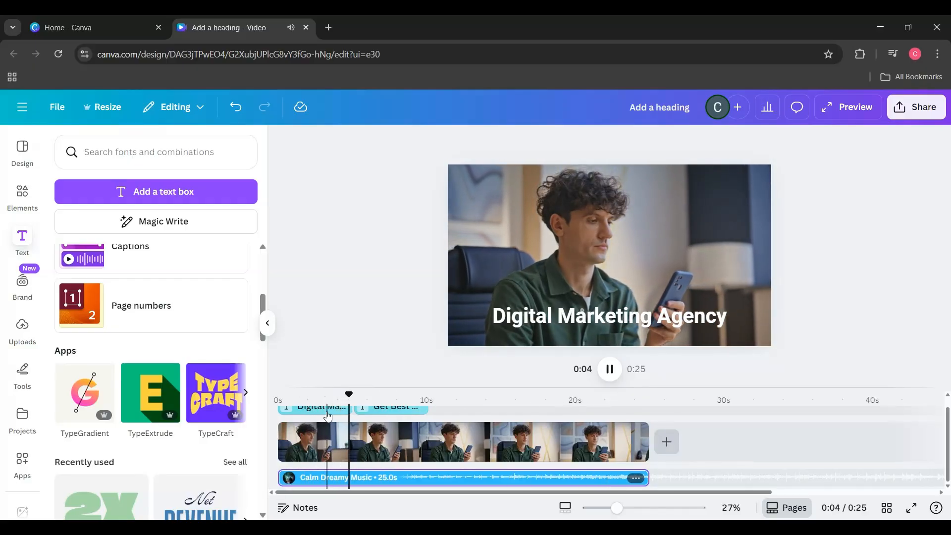
{"action": "left_click_drag", "start_coordinate": [354, 396], "coordinate": [284, 394]}
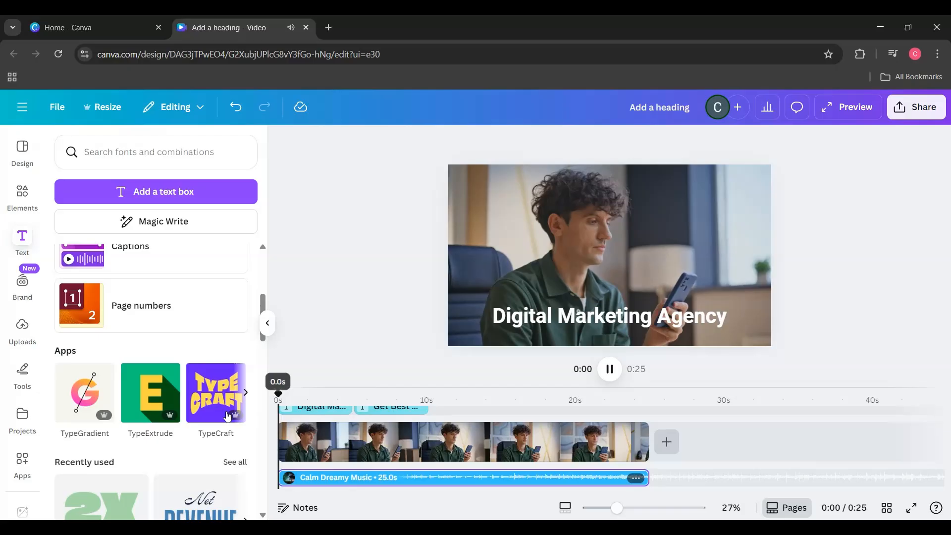
{"action": "left_click", "coordinate": [297, 446]}
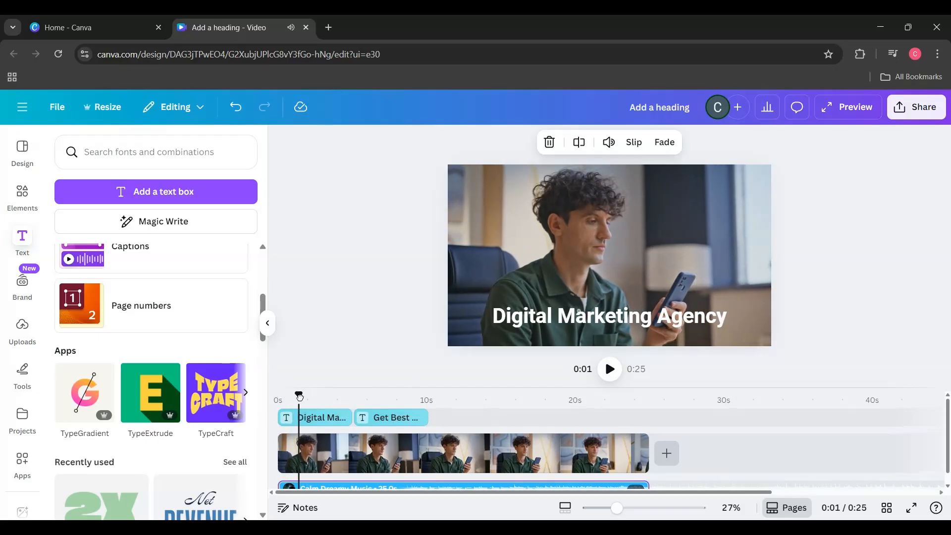
Add the 18-second office clip of the woman in green to the timeline, on its own track above the man's clip.
{"action": "left_click", "coordinate": [22, 194]}
{"action": "scroll", "coordinate": [193, 312], "scroll_direction": "down", "scroll_amount": 2}
{"action": "left_click_drag", "start_coordinate": [193, 311], "coordinate": [288, 302]}
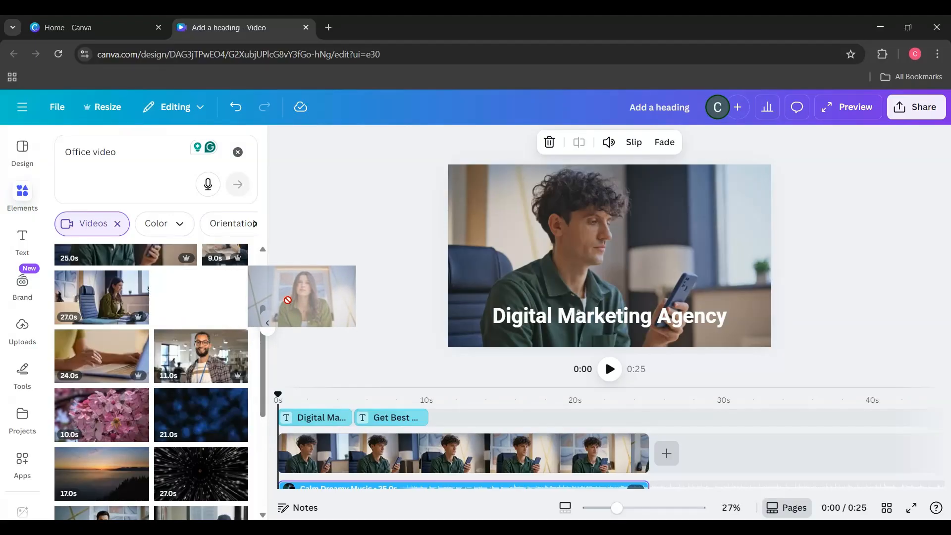
{"action": "left_click_drag", "start_coordinate": [288, 300], "coordinate": [326, 427]}
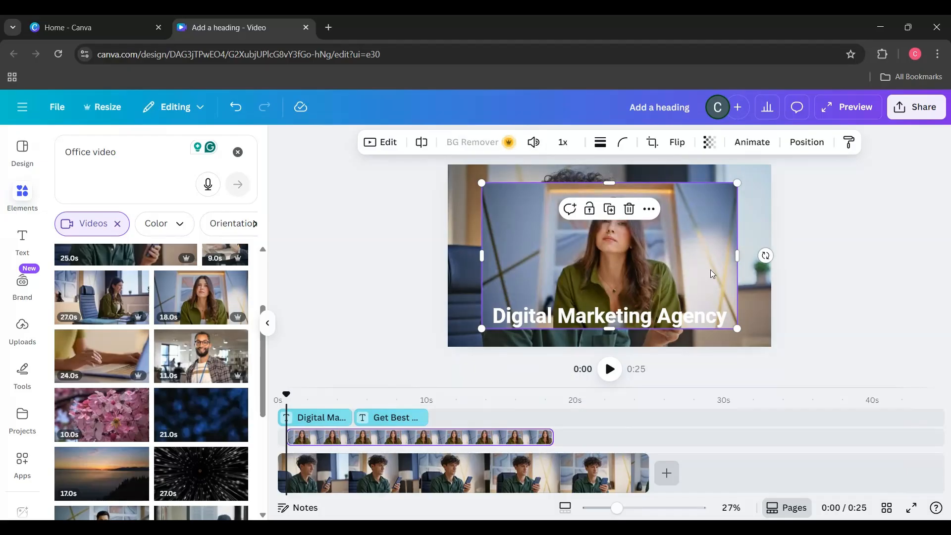
Resize and position the woman's clip so it fills the right-hand part of the frame at full height.
{"action": "left_click_drag", "start_coordinate": [737, 329], "coordinate": [714, 342]}
{"action": "left_click_drag", "start_coordinate": [644, 255], "coordinate": [620, 255]}
{"action": "left_click", "coordinate": [840, 255]}
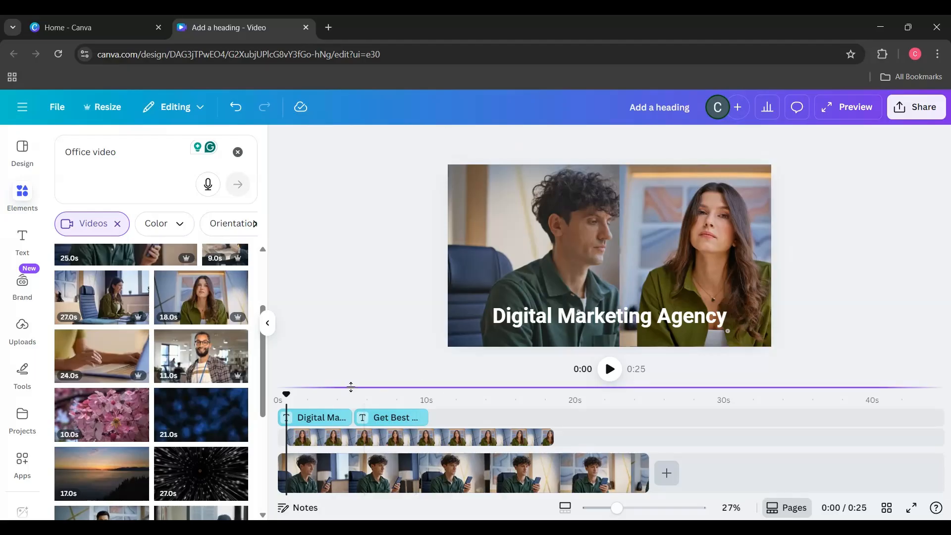
Move the woman's clip to start at 0 seconds and preview the split-screen video from the beginning.
{"action": "left_click_drag", "start_coordinate": [319, 436], "coordinate": [310, 431]}
{"action": "left_click_drag", "start_coordinate": [309, 395], "coordinate": [278, 394]}
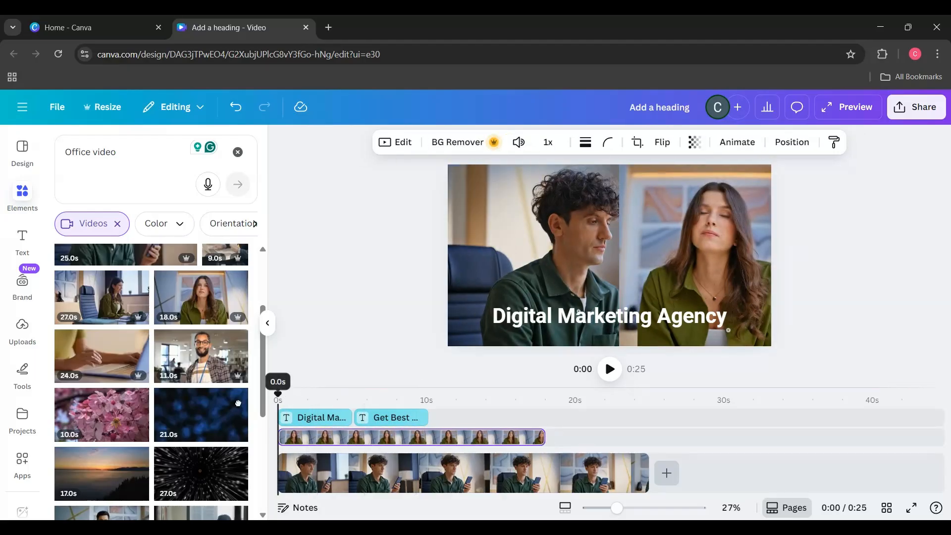
{"action": "left_click", "coordinate": [610, 370]}
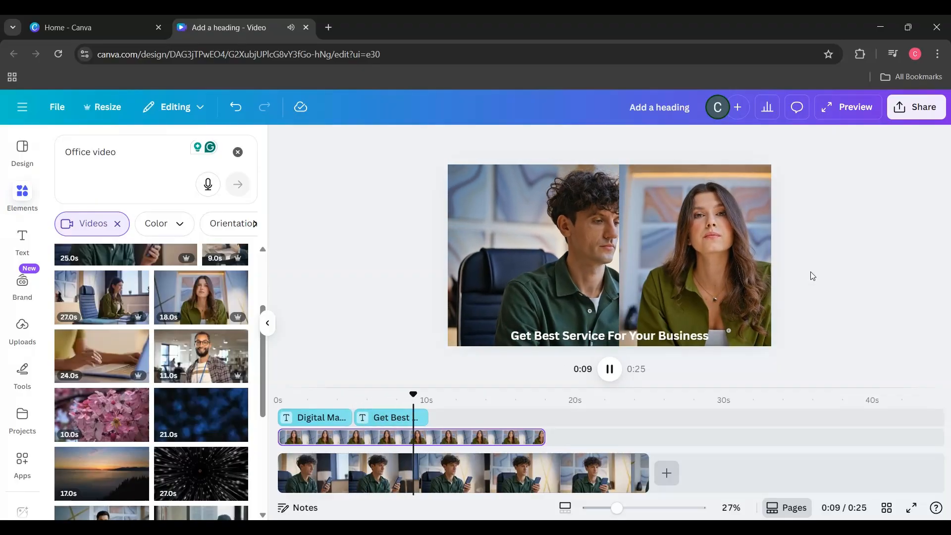
{"action": "left_click", "coordinate": [609, 369]}
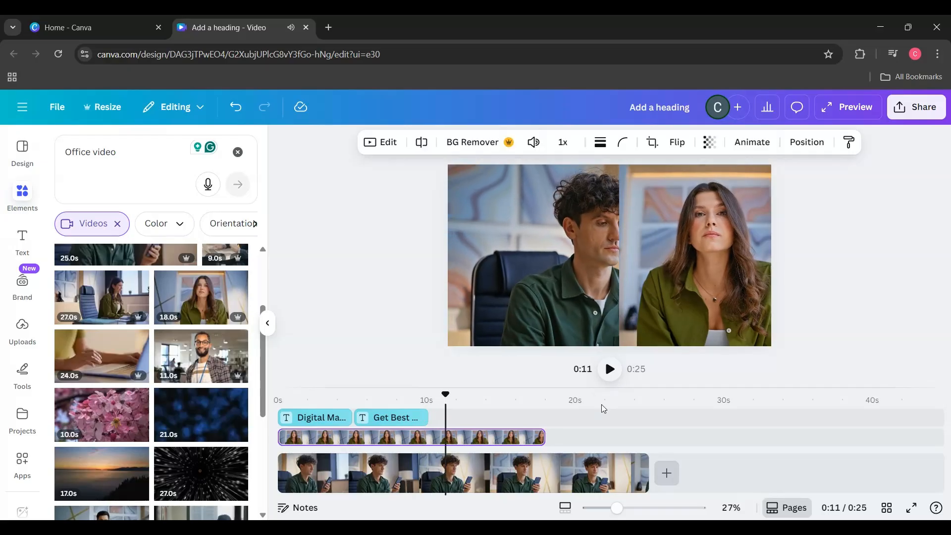
Trim the end of the woman's clip to about 10 seconds, in line with the end of the subheading's clip.
{"action": "left_click", "coordinate": [463, 438]}
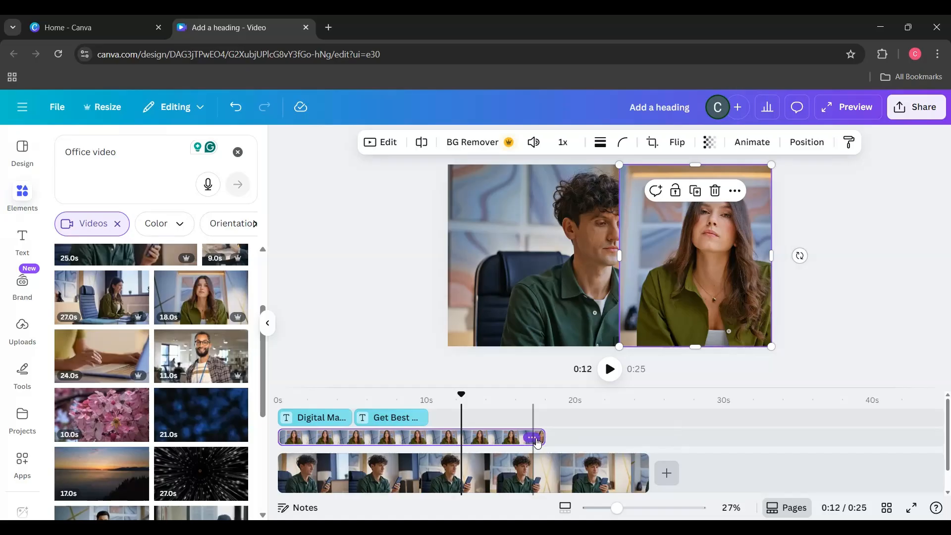
{"action": "left_click_drag", "start_coordinate": [542, 437], "coordinate": [584, 437]}
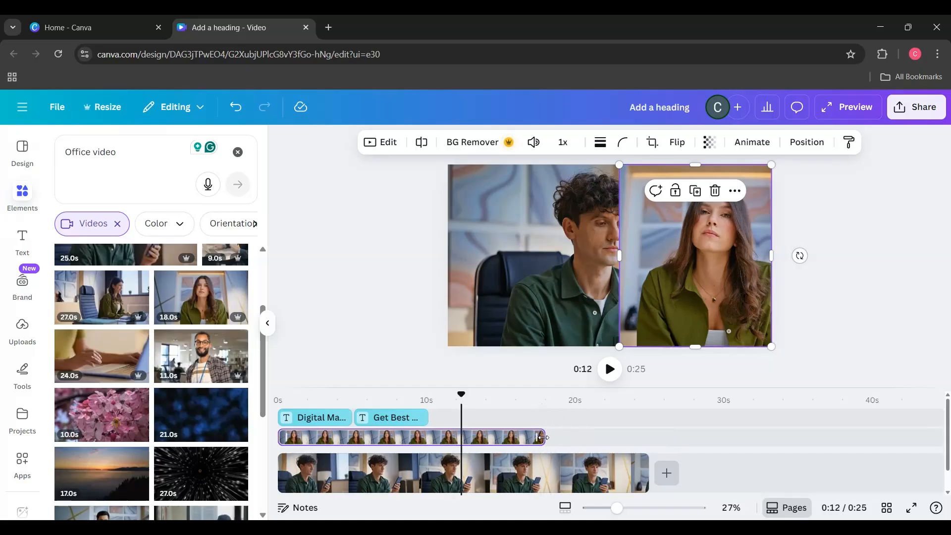
{"action": "left_click", "coordinate": [516, 442]}
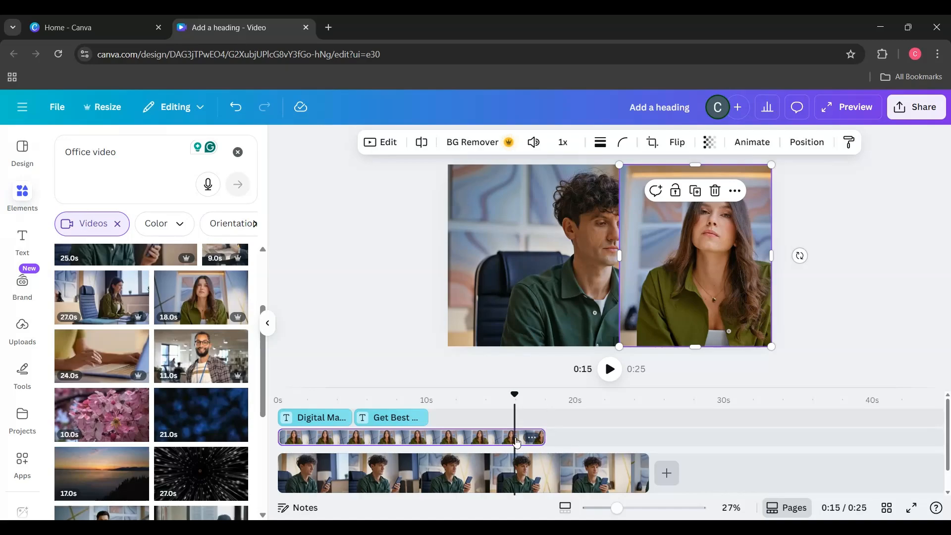
{"action": "left_click_drag", "start_coordinate": [531, 398], "coordinate": [570, 406]}
{"action": "left_click_drag", "start_coordinate": [541, 438], "coordinate": [423, 438]}
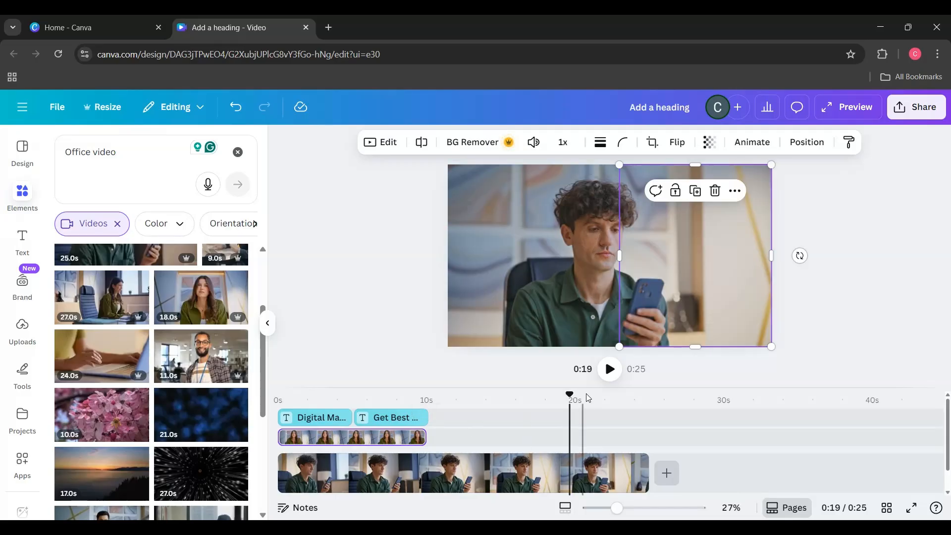
Trim the man's main clip to end at 10 seconds with the subheading, and return the playhead to 0 seconds.
{"action": "left_click_drag", "start_coordinate": [570, 395], "coordinate": [423, 404]}
{"action": "left_click", "coordinate": [602, 476]}
{"action": "left_click_drag", "start_coordinate": [643, 473], "coordinate": [424, 469]}
{"action": "left_click", "coordinate": [397, 341]}
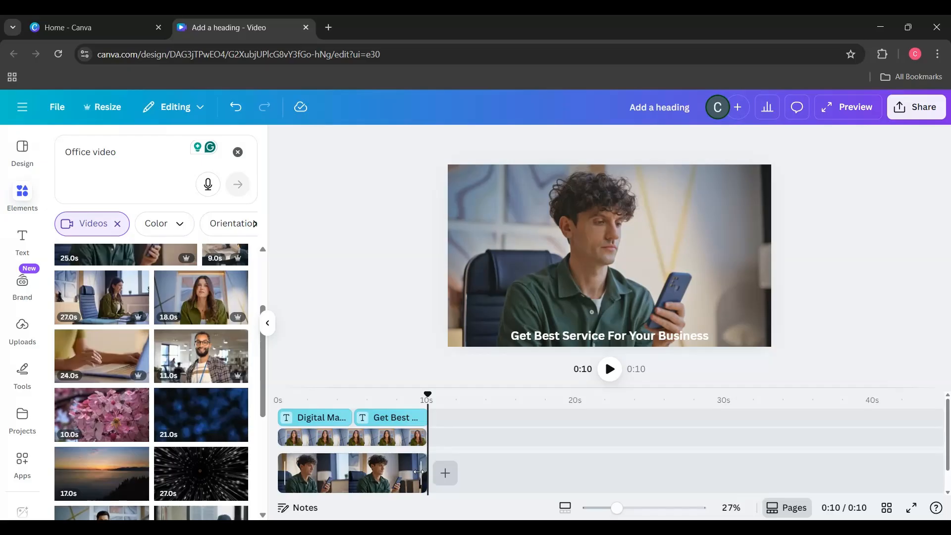
{"action": "mouse_move", "coordinate": [418, 471]}
{"action": "left_mouse_down"}
{"action": "mouse_move", "coordinate": [458, 469]}
{"action": "mouse_move", "coordinate": [428, 472]}
{"action": "left_mouse_up"}
{"action": "left_click_drag", "start_coordinate": [429, 395], "coordinate": [277, 397]}
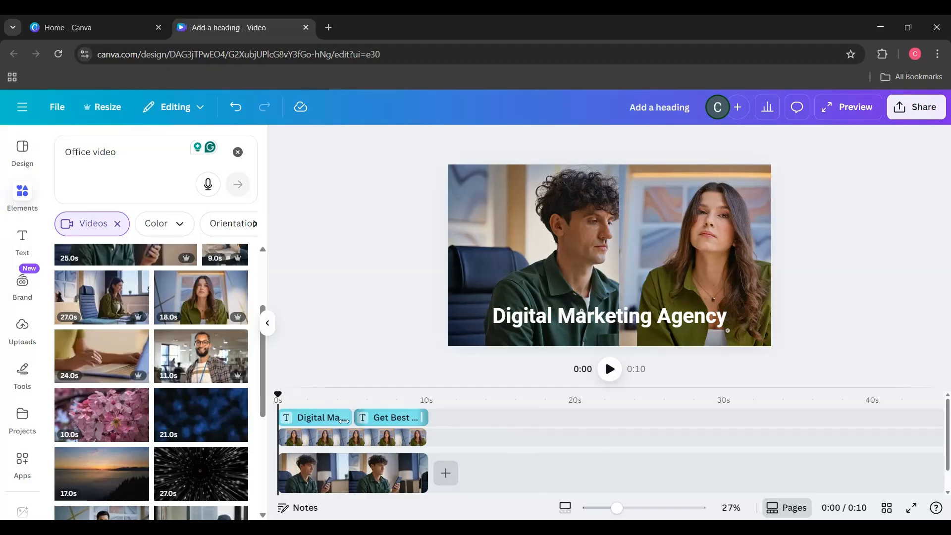
{"action": "scroll", "coordinate": [348, 473], "scroll_direction": "down", "scroll_amount": 1}
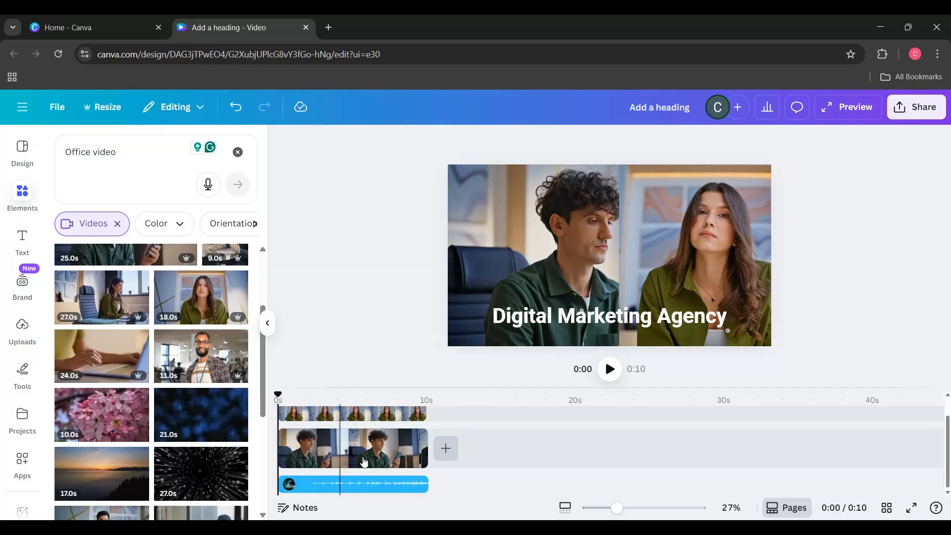
{"action": "scroll", "coordinate": [347, 473], "scroll_direction": "up", "scroll_amount": 1}
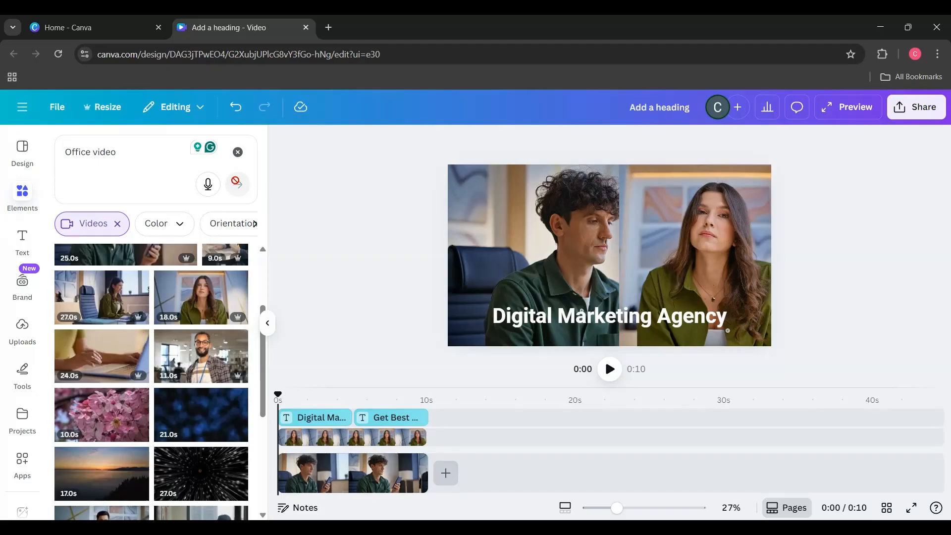
Replace the "Office video" search in the elements library with a search for "Social Media icons".
{"action": "left_click", "coordinate": [238, 152]}
{"action": "left_click", "coordinate": [141, 150]}
{"action": "type", "text": "MArket"}
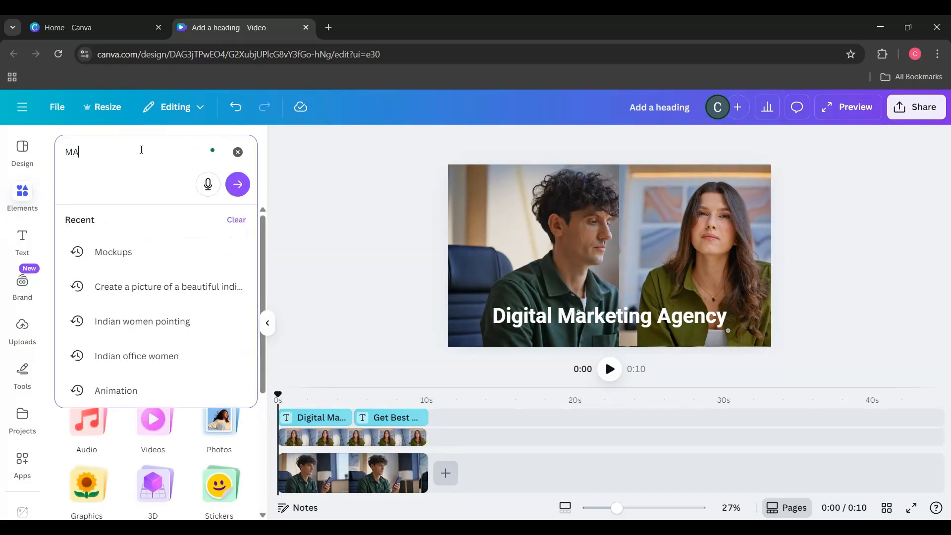
{"action": "key", "text": "BackSpace"}
{"action": "key", "text": "BackSpace"}
{"action": "key", "text": "BackSpace"}
{"action": "key", "text": "BackSpace"}
{"action": "key", "text": "BackSpace"}
{"action": "key", "text": "BackSpace"}
{"action": "type", "text": "Social Media icons"}
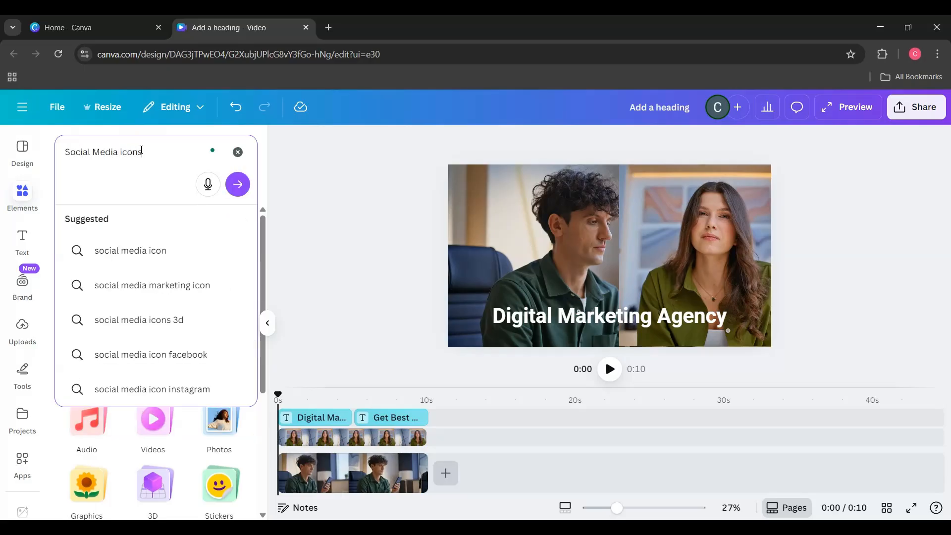
{"action": "key", "text": "Return"}
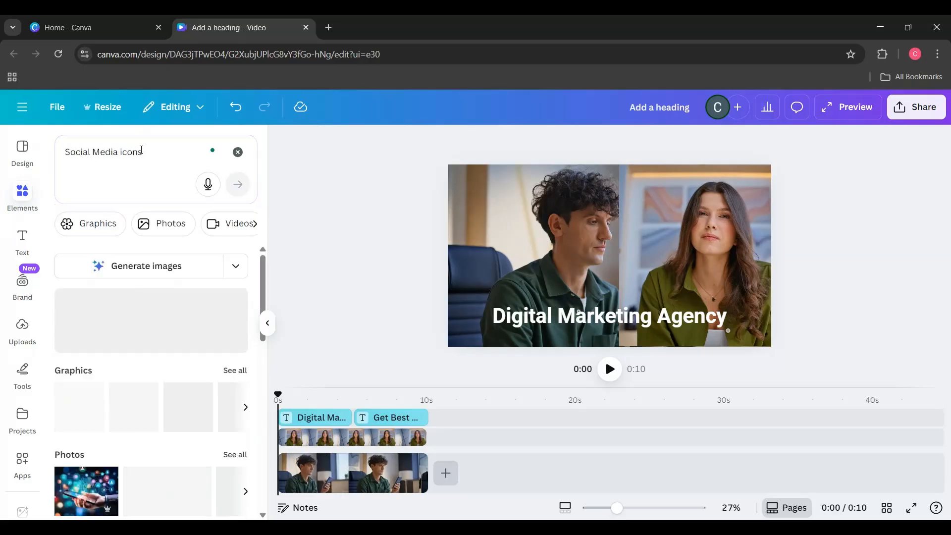
Show all matching graphics and add the YouTube logo, placing it just above the "Digital Marketing Agency" heading.
{"action": "scroll", "coordinate": [149, 383], "scroll_direction": "down", "scroll_amount": 1}
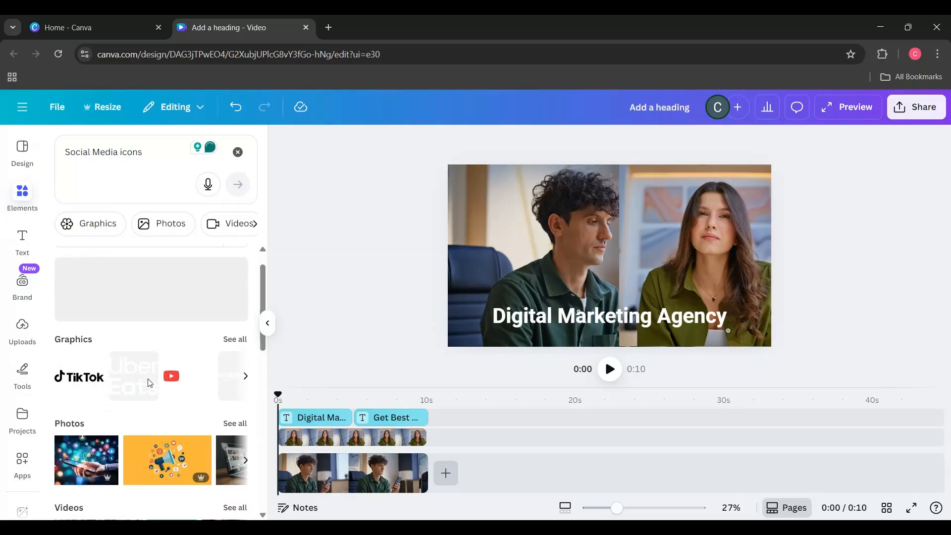
{"action": "scroll", "coordinate": [243, 312], "scroll_direction": "up", "scroll_amount": 1}
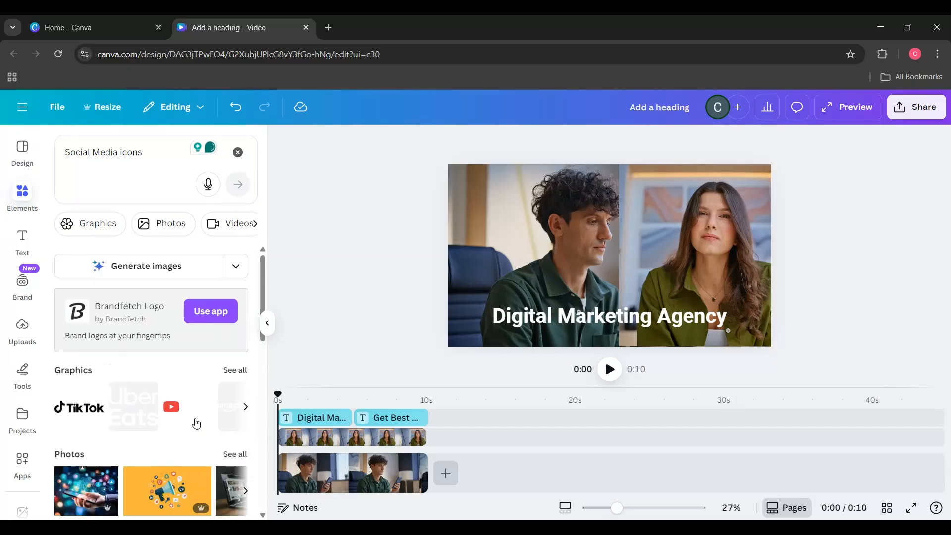
{"action": "left_click", "coordinate": [235, 370]}
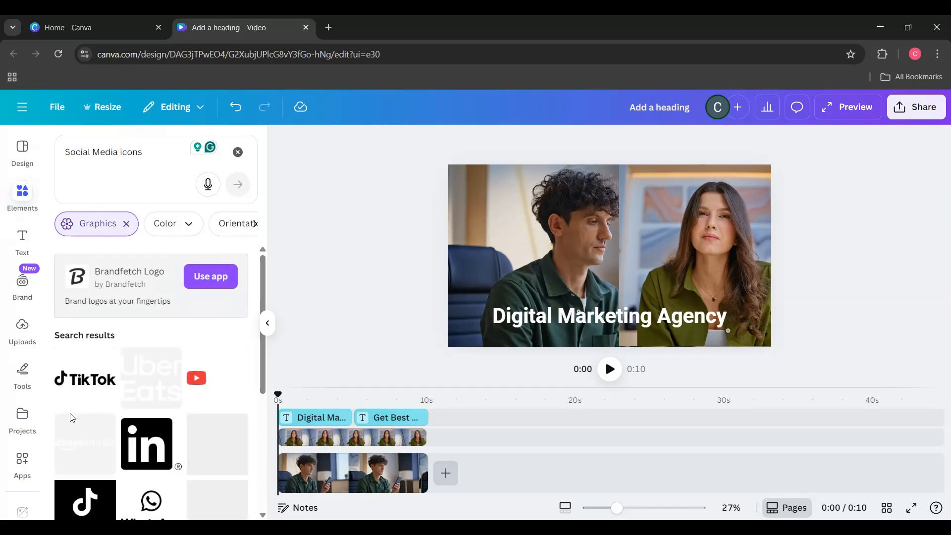
{"action": "left_click", "coordinate": [201, 379]}
{"action": "left_click_drag", "start_coordinate": [620, 256], "coordinate": [645, 278]}
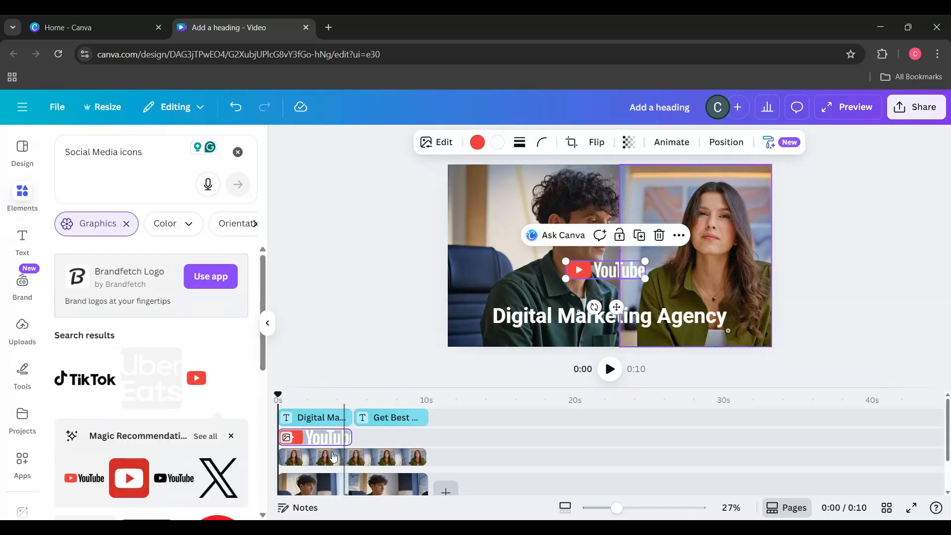
Try to move the YouTube logo's timeline clip below the woman's clip, between the two video tracks.
{"action": "mouse_move", "coordinate": [307, 438]}
{"action": "left_mouse_down"}
{"action": "mouse_move", "coordinate": [308, 465]}
{"action": "mouse_move", "coordinate": [308, 436]}
{"action": "left_mouse_up"}
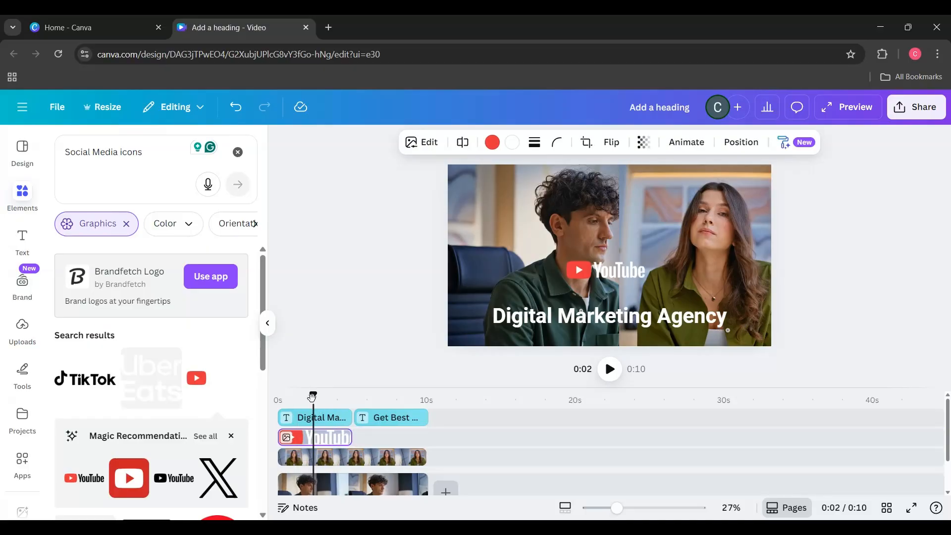
{"action": "left_click_drag", "start_coordinate": [313, 395], "coordinate": [278, 400]}
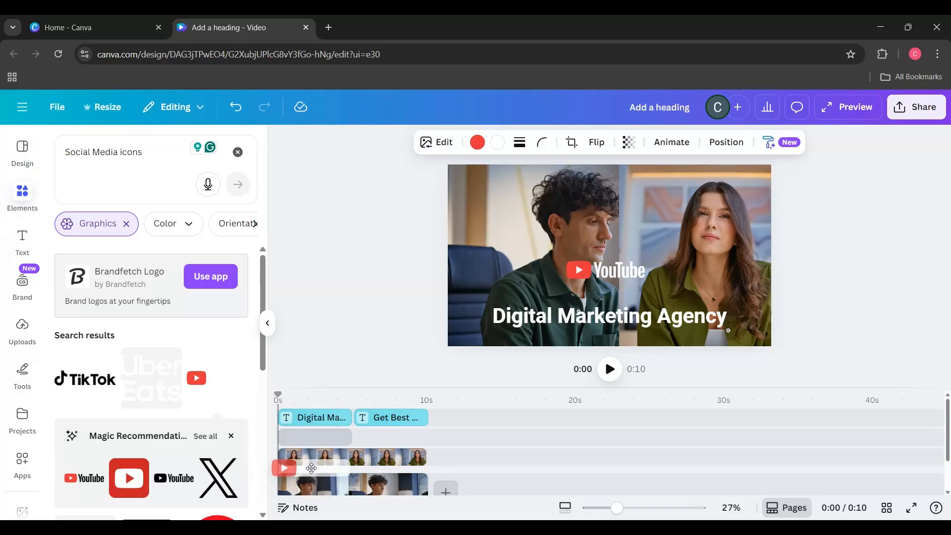
{"action": "left_click", "coordinate": [311, 470]}
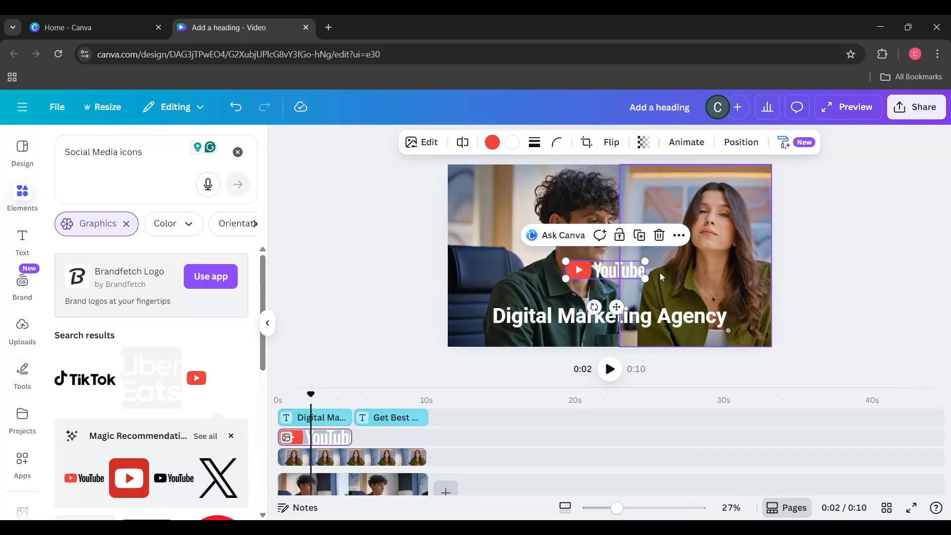
Place the YouTube logo just above the "Digital Marketing Agency" heading, and move its timeline clip below the woman's clip with the playhead at 0 seconds.
{"action": "left_click_drag", "start_coordinate": [613, 272], "coordinate": [604, 303]}
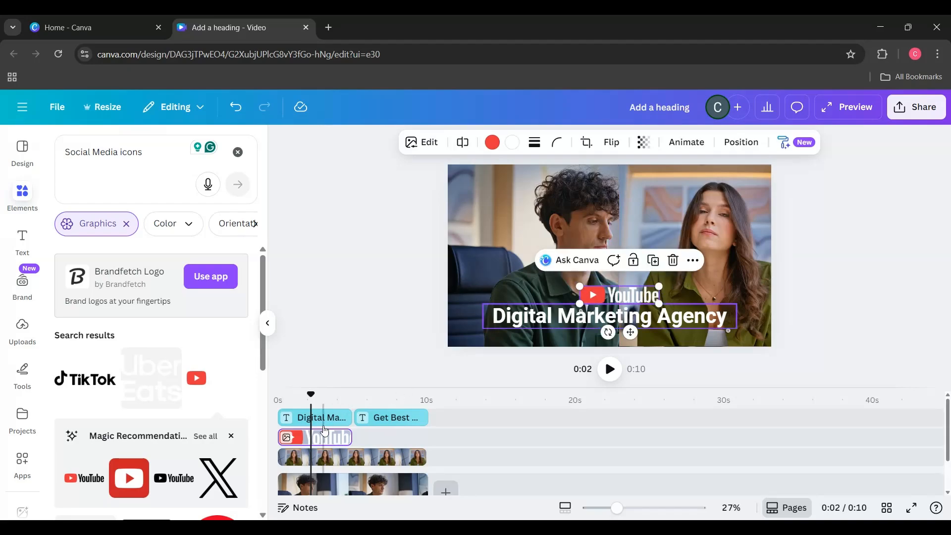
{"action": "left_click_drag", "start_coordinate": [322, 437], "coordinate": [323, 470]}
{"action": "left_click", "coordinate": [321, 468]}
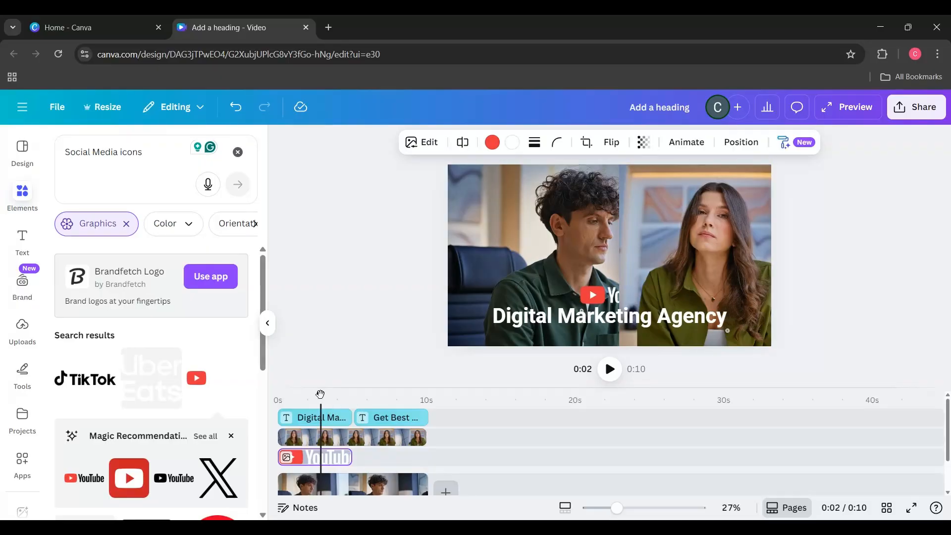
{"action": "left_click_drag", "start_coordinate": [321, 394], "coordinate": [277, 394]}
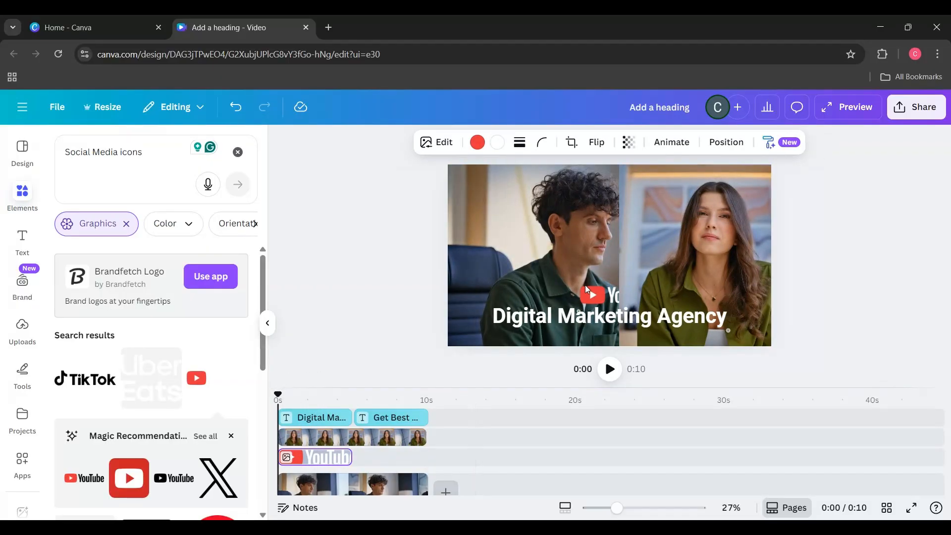
Center the YouTube logo above the heading and check its layering against the woman's and the man's clips.
{"action": "mouse_move", "coordinate": [603, 300]}
{"action": "left_mouse_down"}
{"action": "mouse_move", "coordinate": [583, 293]}
{"action": "mouse_move", "coordinate": [598, 293]}
{"action": "left_mouse_up"}
{"action": "left_click", "coordinate": [708, 238]}
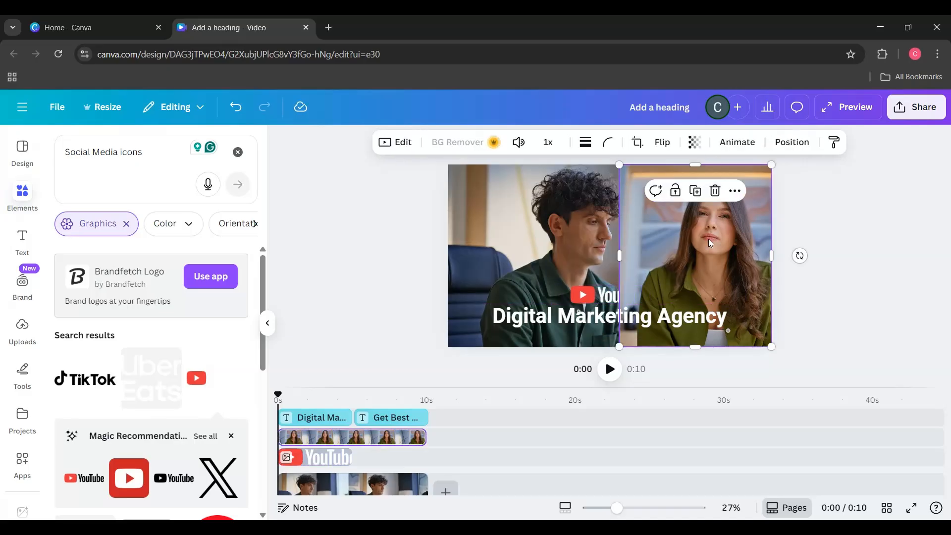
{"action": "left_click", "coordinate": [598, 297]}
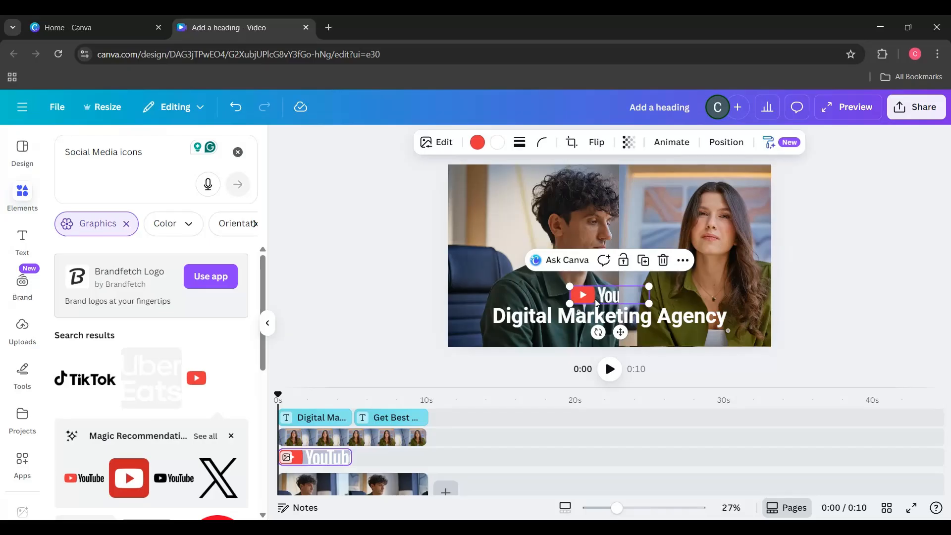
{"action": "left_click", "coordinate": [513, 284]}
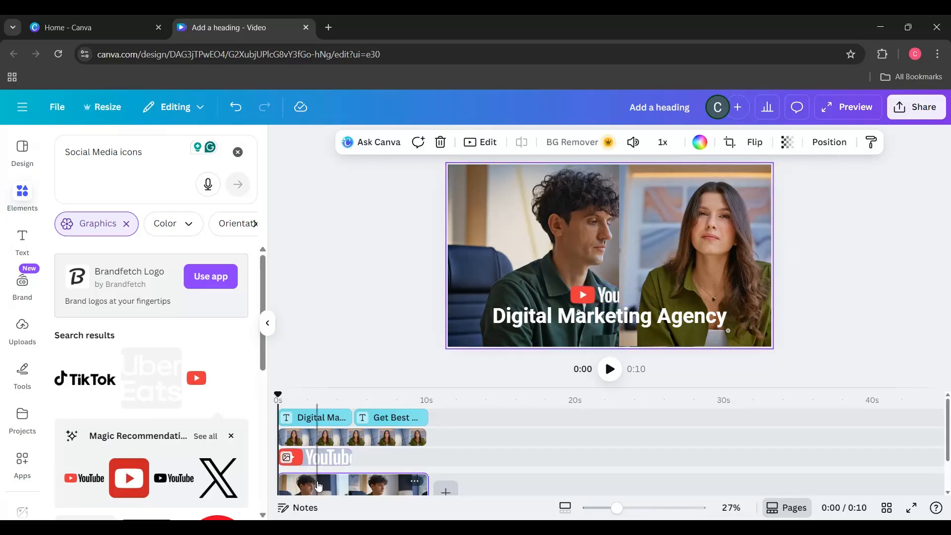
{"action": "left_click", "coordinate": [337, 483]}
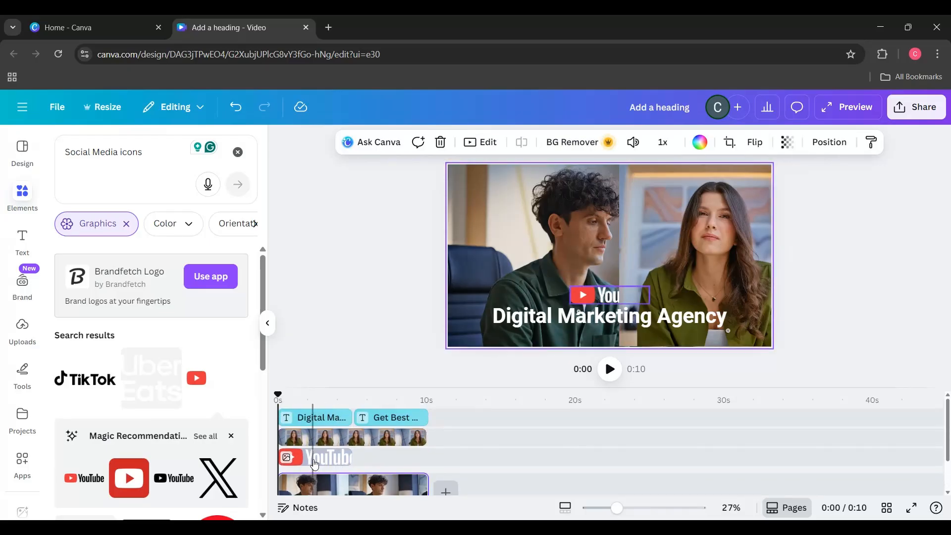
Move the YouTube logo's timeline clip back above the woman's clip and realign the logo to the center above the heading.
{"action": "left_click_drag", "start_coordinate": [322, 461], "coordinate": [325, 435]}
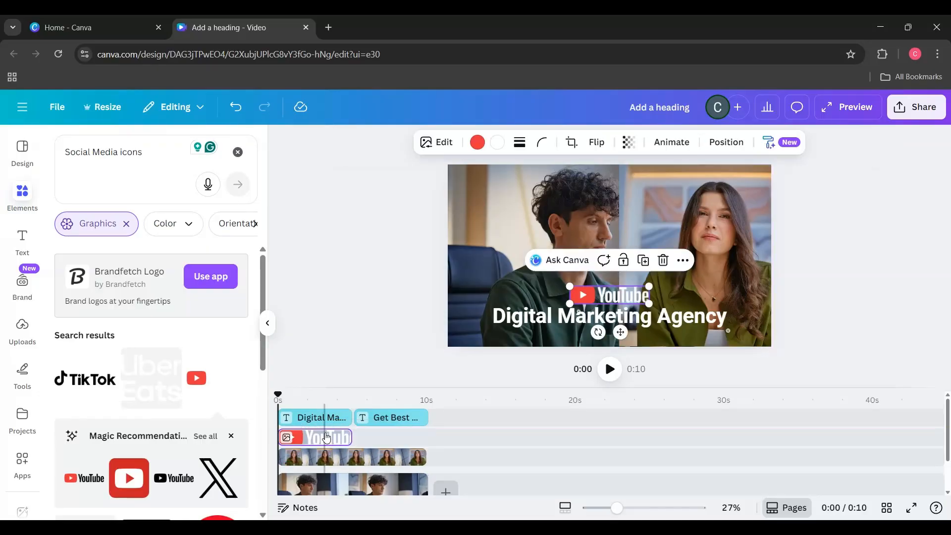
{"action": "mouse_move", "coordinate": [593, 299]}
{"action": "left_mouse_down"}
{"action": "mouse_move", "coordinate": [603, 298]}
{"action": "mouse_move", "coordinate": [583, 298]}
{"action": "left_mouse_up"}
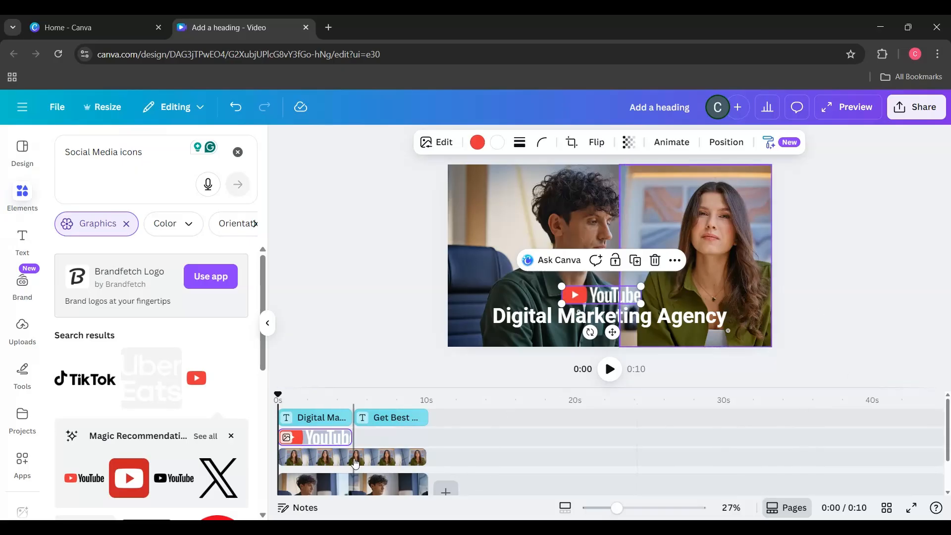
{"action": "mouse_move", "coordinate": [602, 293]}
{"action": "left_mouse_down"}
{"action": "mouse_move", "coordinate": [590, 293]}
{"action": "mouse_move", "coordinate": [612, 282]}
{"action": "mouse_move", "coordinate": [611, 294]}
{"action": "left_mouse_up"}
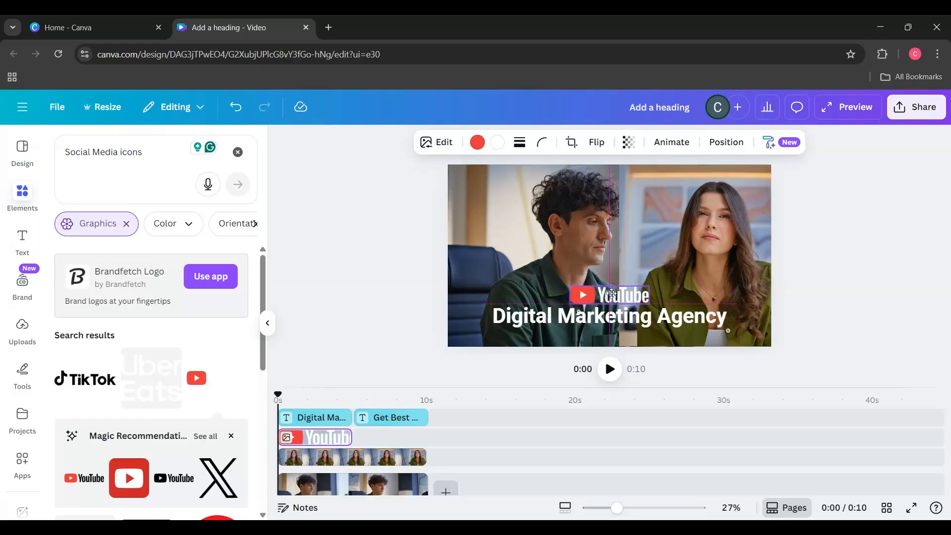
{"action": "left_click_drag", "start_coordinate": [612, 292], "coordinate": [611, 294]}
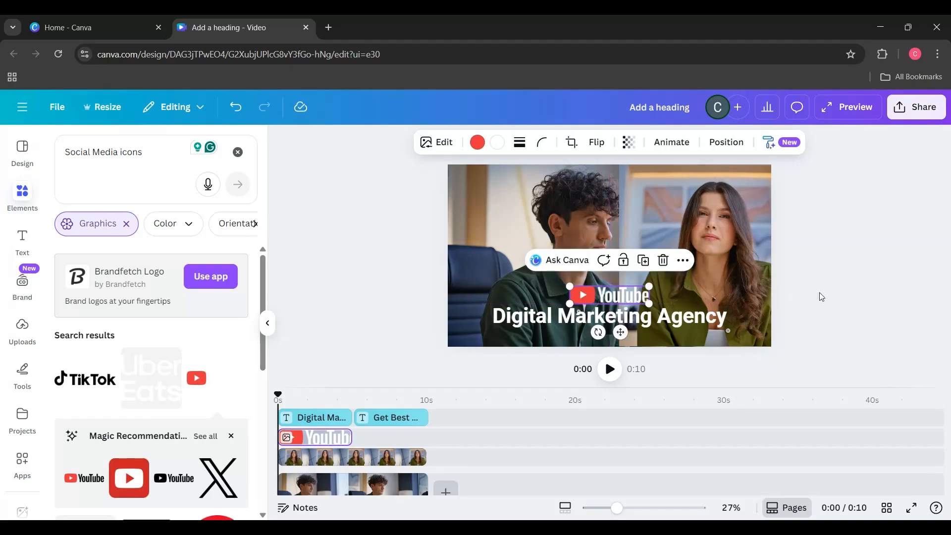
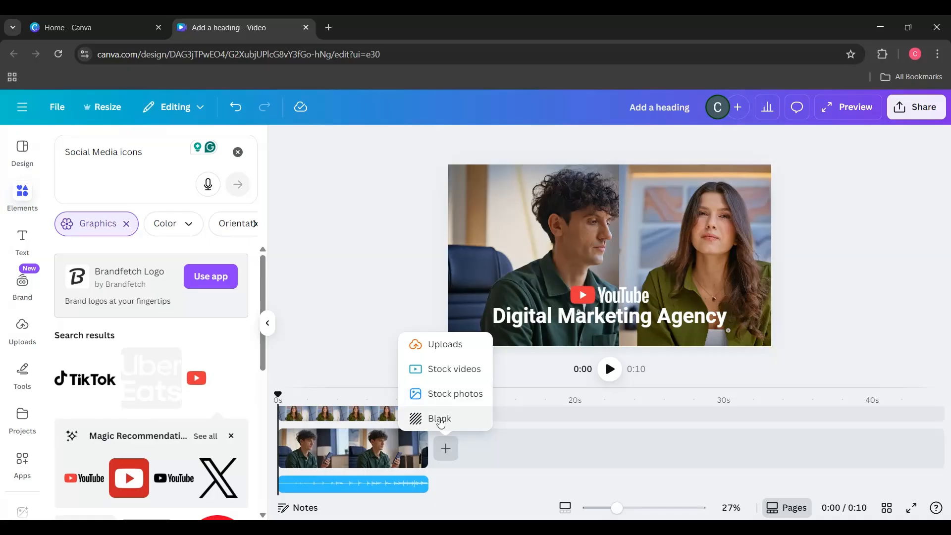
Add a blank clip after the man's clip and trim the background music to end at 10 seconds.
{"action": "left_click", "coordinate": [439, 418]}
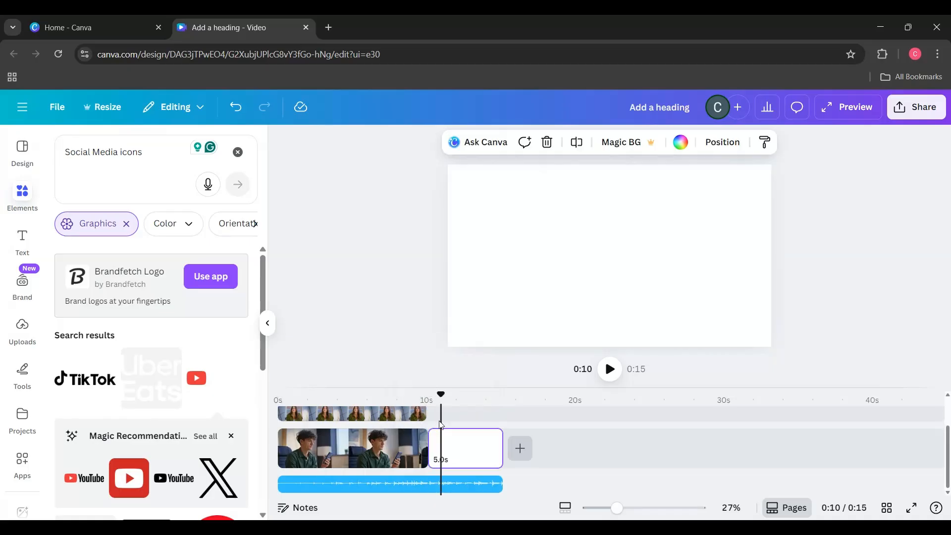
{"action": "left_click", "coordinate": [428, 393]}
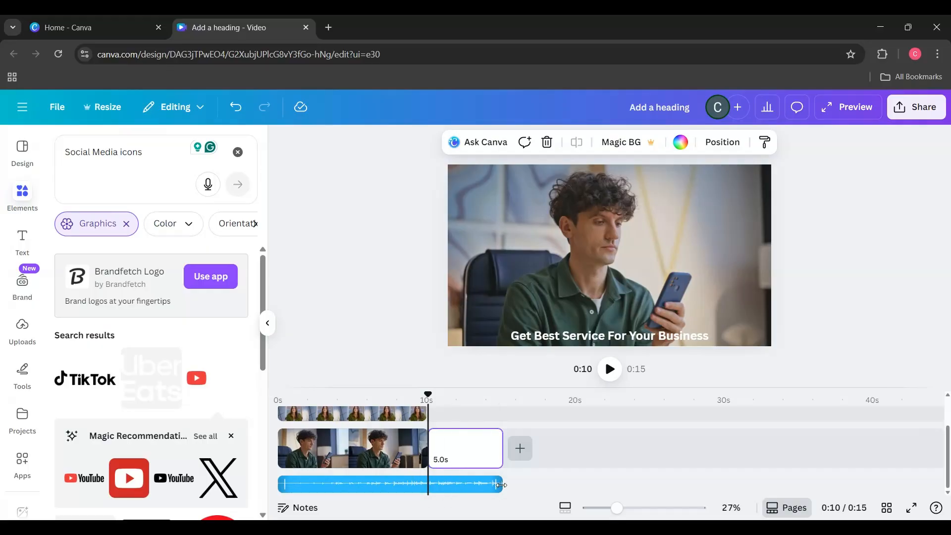
{"action": "left_click_drag", "start_coordinate": [501, 484], "coordinate": [426, 487]}
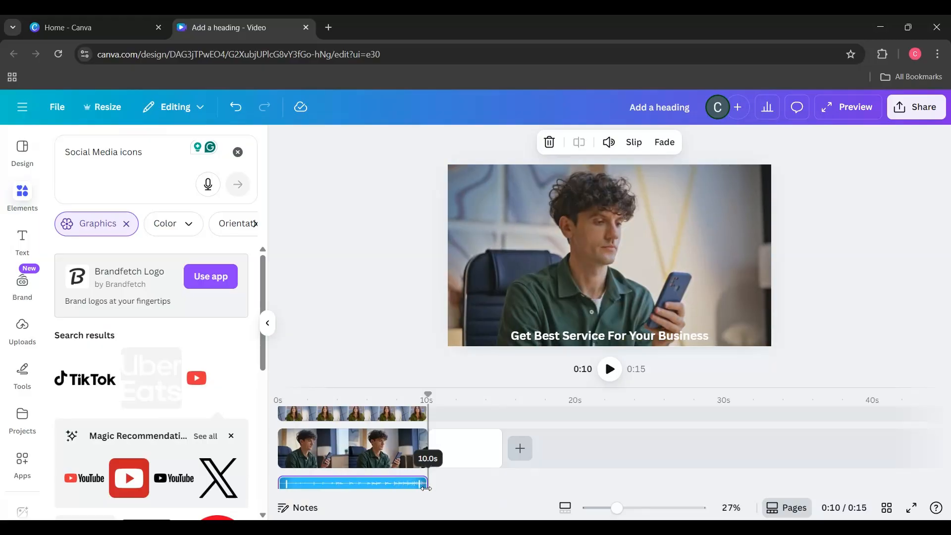
Select the blank clip, replace the elements search with "Office buling", and show all matching videos.
{"action": "left_click", "coordinate": [471, 448]}
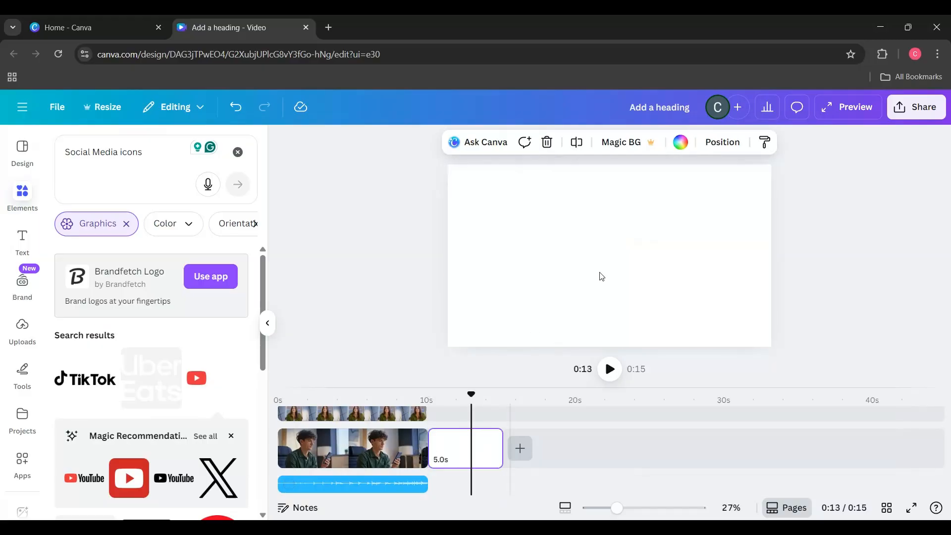
{"action": "left_click", "coordinate": [576, 269]}
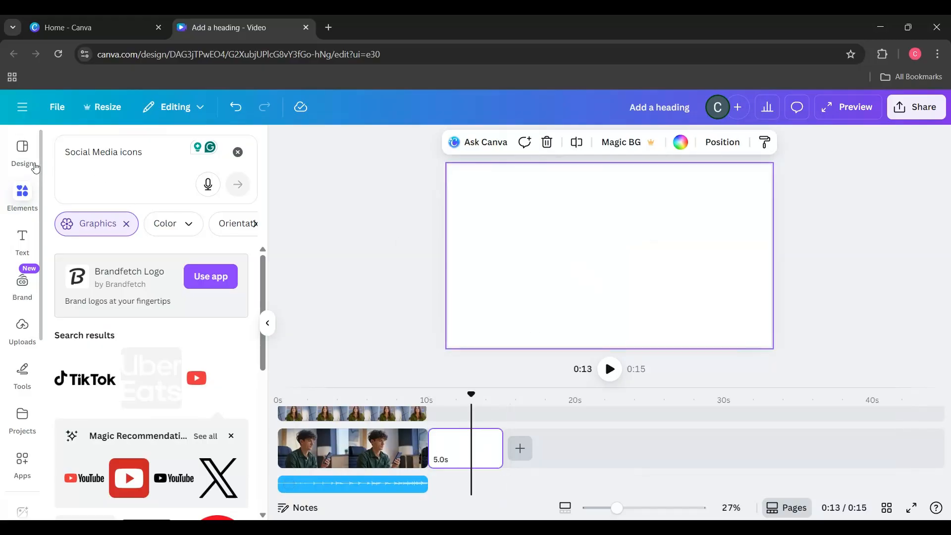
{"action": "left_click", "coordinate": [238, 151]}
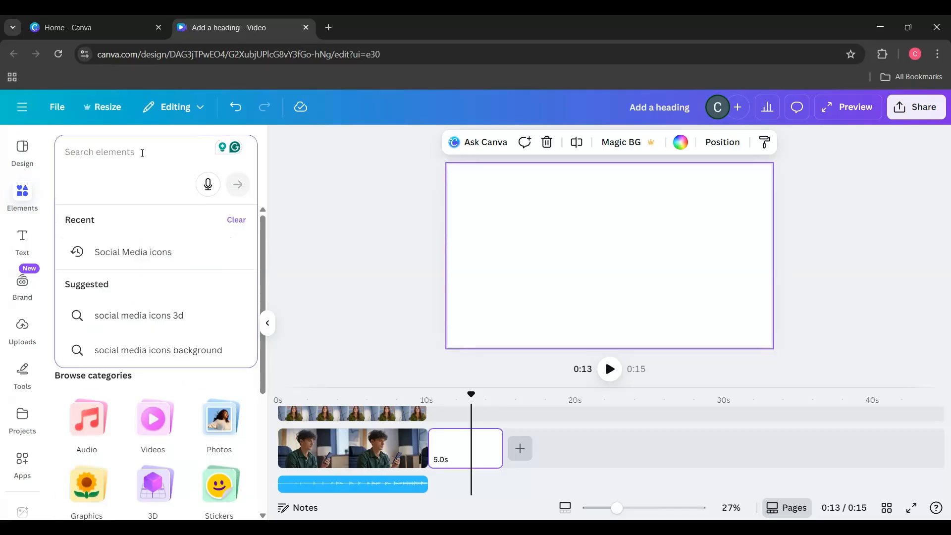
{"action": "type", "text": "office bu"}
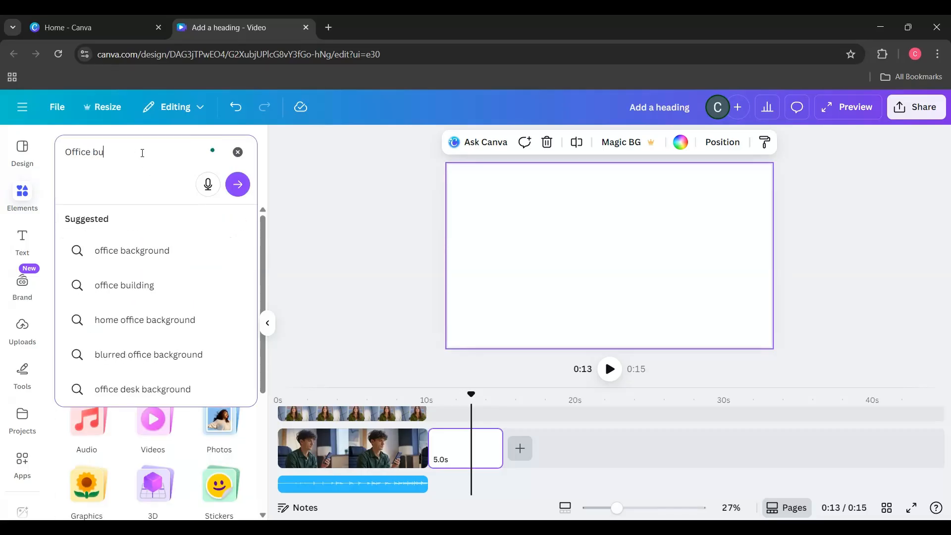
{"action": "type", "text": "ling"}
{"action": "key", "text": "Return"}
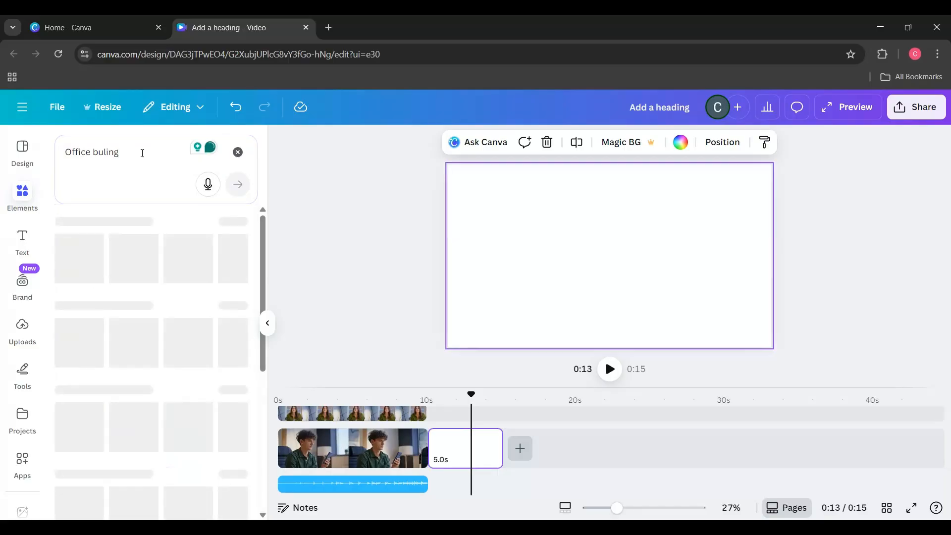
{"action": "left_click", "coordinate": [235, 333]}
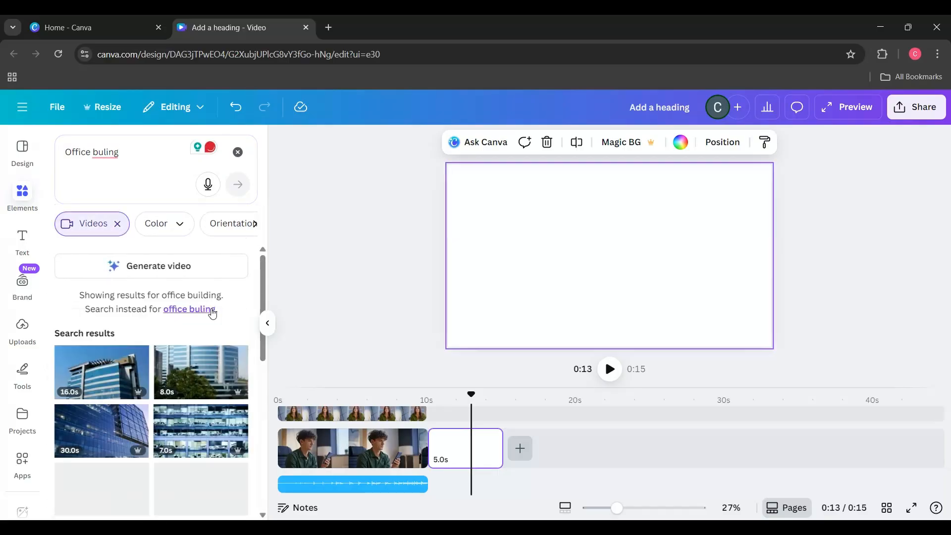
Fill the blank clip with the 8-second video of the glass office building behind trees, and return the playhead to 10 seconds.
{"action": "left_click_drag", "start_coordinate": [198, 383], "coordinate": [454, 179]}
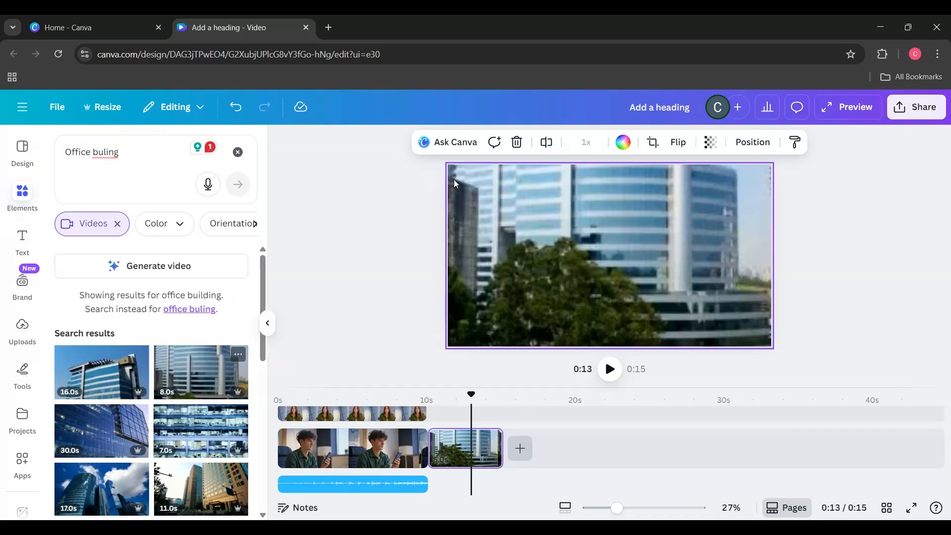
{"action": "left_click_drag", "start_coordinate": [471, 395], "coordinate": [428, 394]}
{"action": "scroll", "coordinate": [467, 421], "scroll_direction": "up", "scroll_amount": 2}
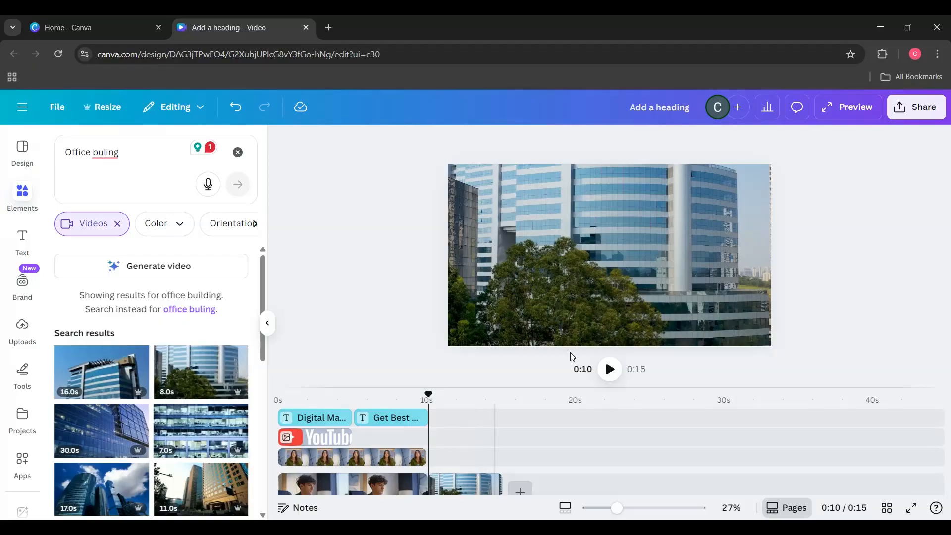
Add a heading text at 10 seconds over the office building clip and set its font size to 80.
{"action": "left_click", "coordinate": [23, 242]}
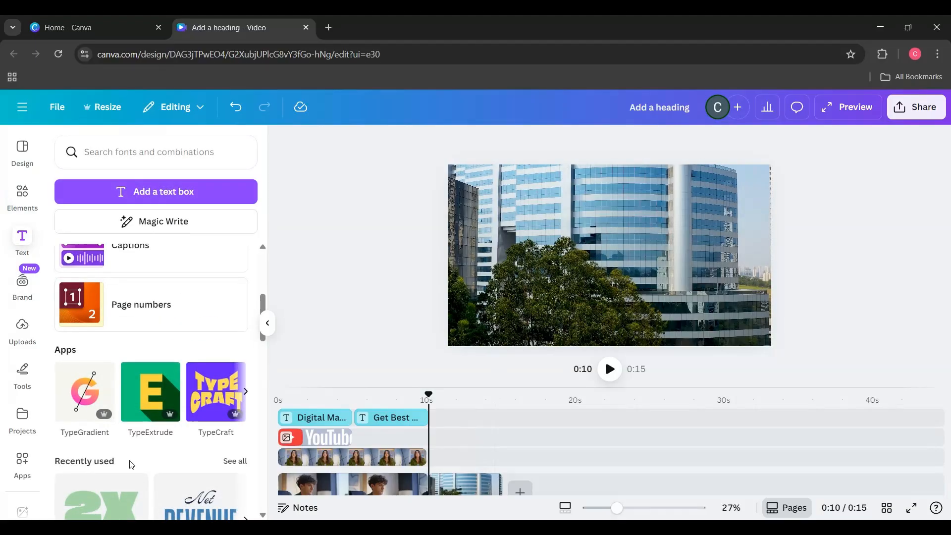
{"action": "left_click", "coordinate": [145, 349]}
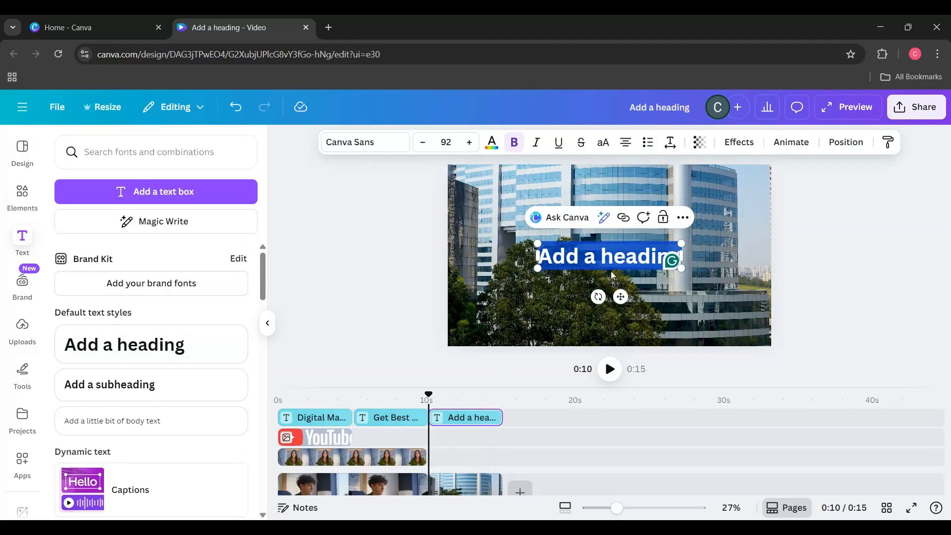
{"action": "left_click", "coordinate": [446, 142]}
{"action": "scroll", "coordinate": [442, 346], "scroll_direction": "down", "scroll_amount": 3}
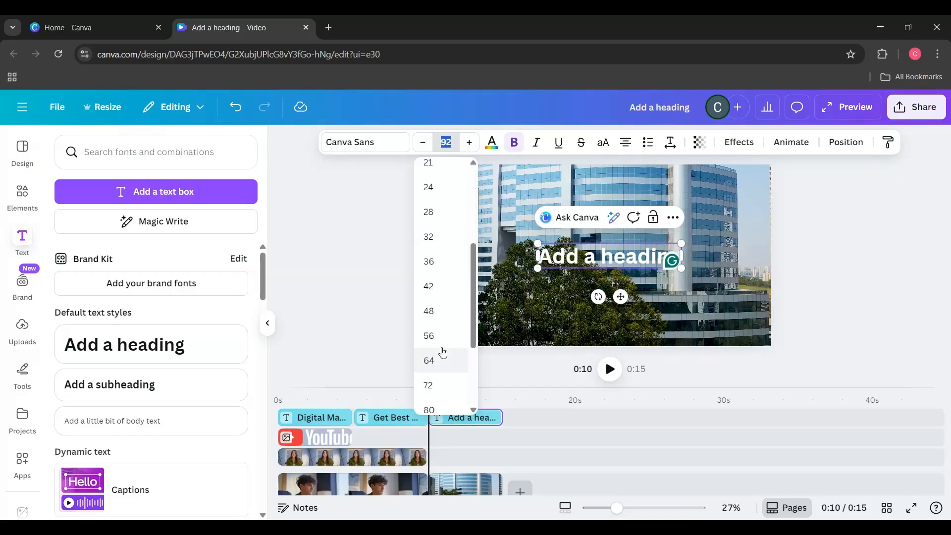
{"action": "scroll", "coordinate": [442, 372], "scroll_direction": "down", "scroll_amount": 2}
{"action": "left_click", "coordinate": [443, 347]}
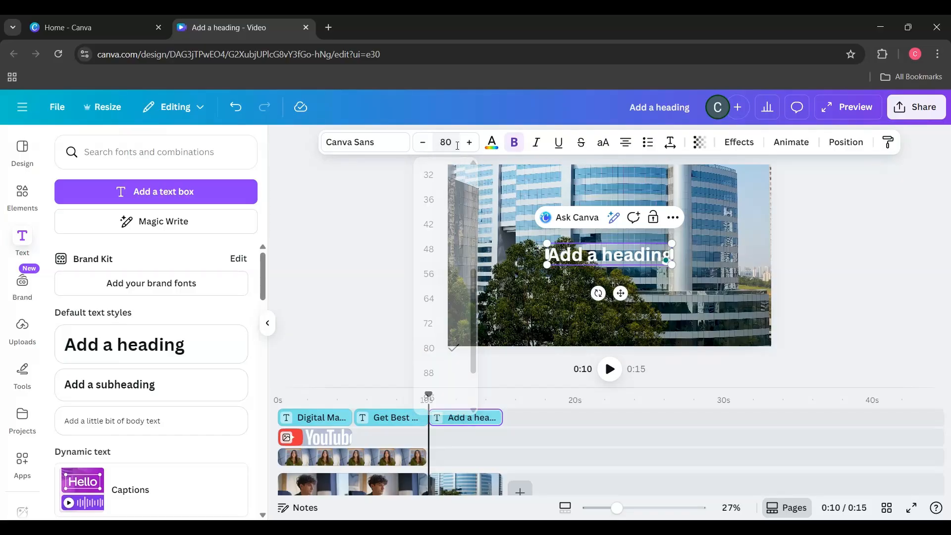
Replace the new heading's placeholder text with "Conact Us".
{"action": "double_click", "coordinate": [594, 253]}
{"action": "type", "text": "Conat"}
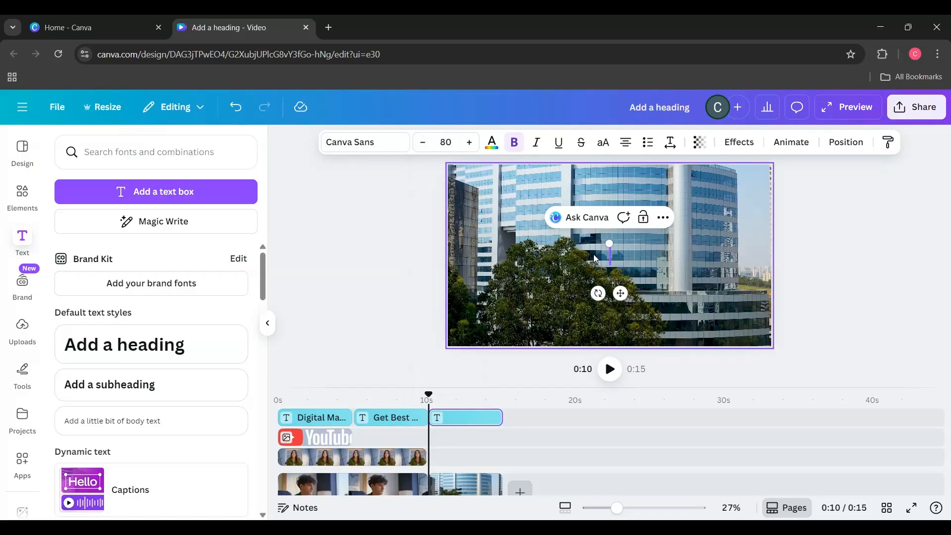
{"action": "key", "text": "BackSpace"}
{"action": "type", "text": "ct Us"}
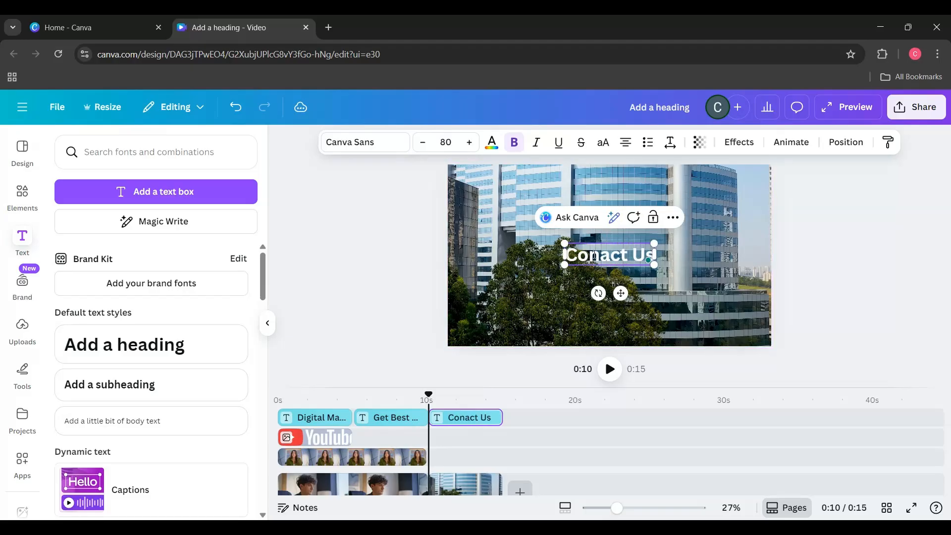
{"action": "left_click", "coordinate": [854, 272]}
Move the "Conact Us" heading to the lower part of the frame and set its font to Roboto.
{"action": "left_click_drag", "start_coordinate": [639, 254], "coordinate": [634, 314]}
{"action": "left_click", "coordinate": [347, 143]}
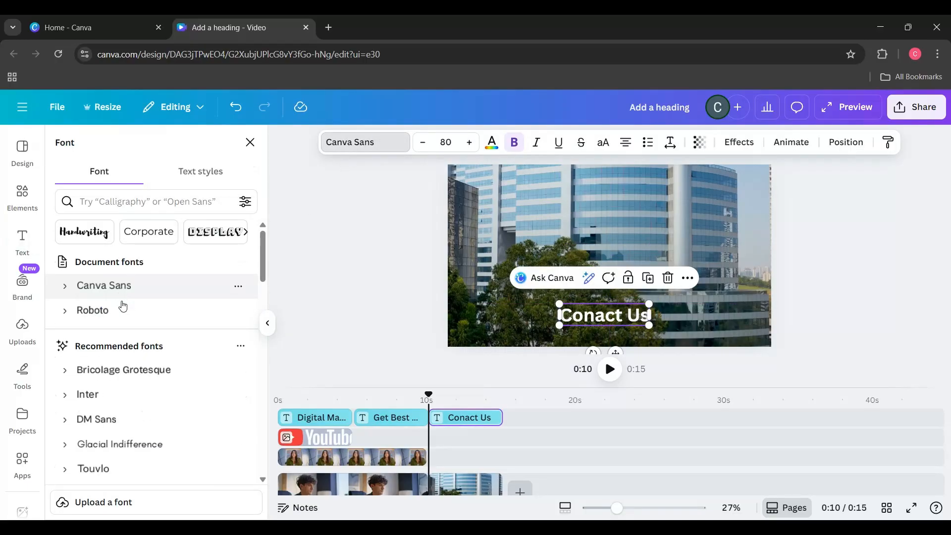
{"action": "left_click", "coordinate": [130, 311]}
Open the stock videos for a new clip at the end of the timeline and browse the trending ones.
{"action": "scroll", "coordinate": [520, 441], "scroll_direction": "down", "scroll_amount": 2}
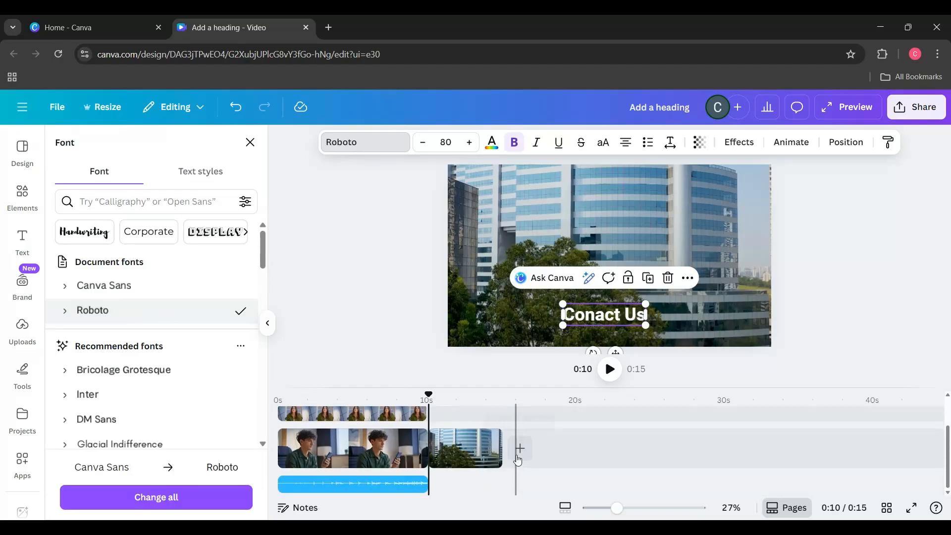
{"action": "left_click", "coordinate": [519, 452]}
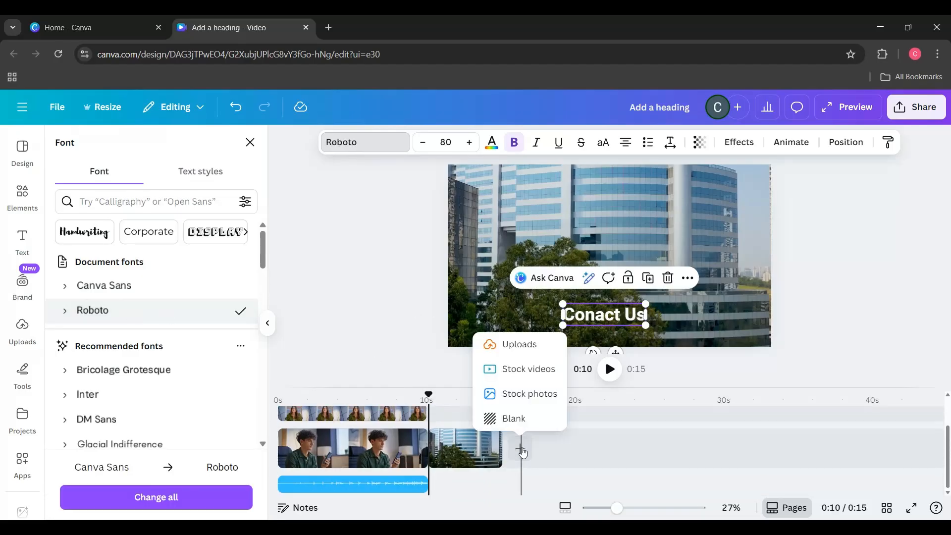
{"action": "left_click", "coordinate": [532, 371]}
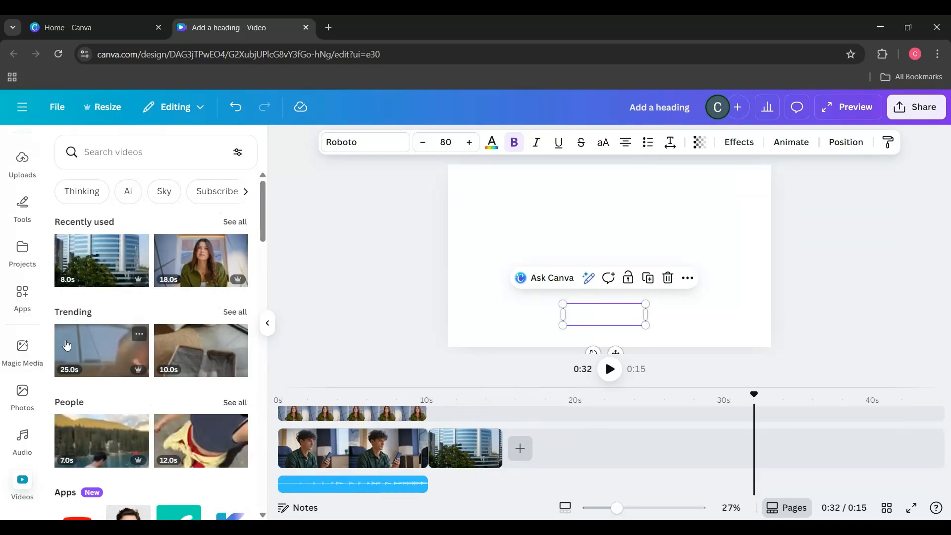
{"action": "left_click", "coordinate": [235, 312]}
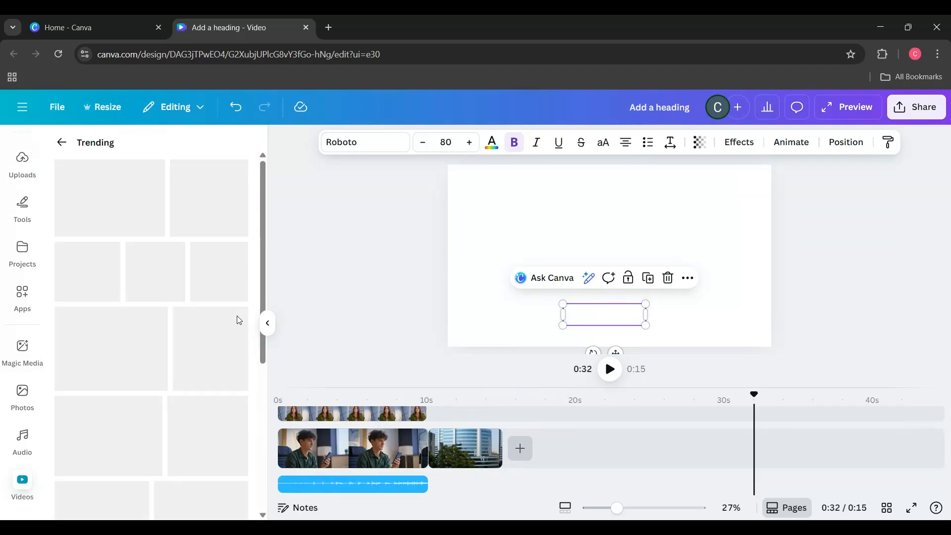
{"action": "scroll", "coordinate": [203, 415], "scroll_direction": "down", "scroll_amount": 3}
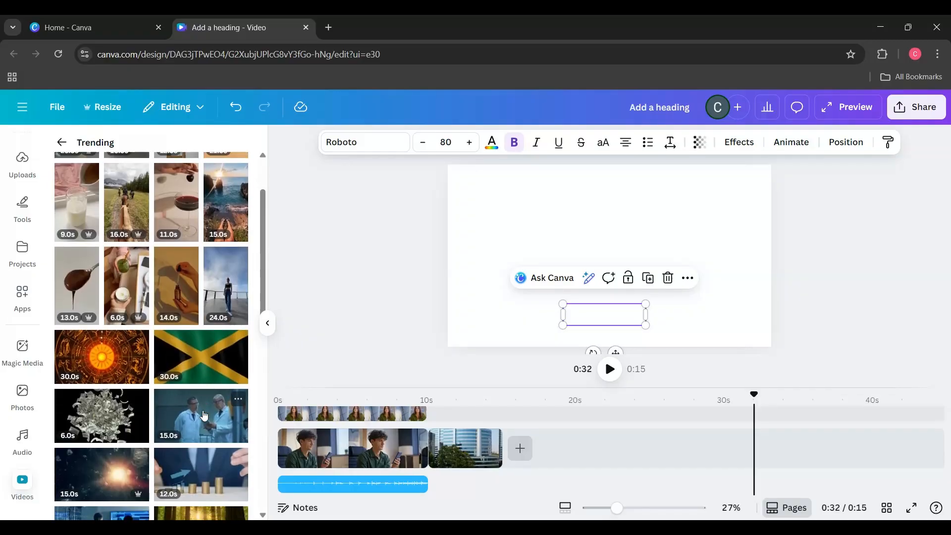
{"action": "scroll", "coordinate": [203, 415], "scroll_direction": "up", "scroll_amount": 3}
{"action": "left_click", "coordinate": [61, 142]}
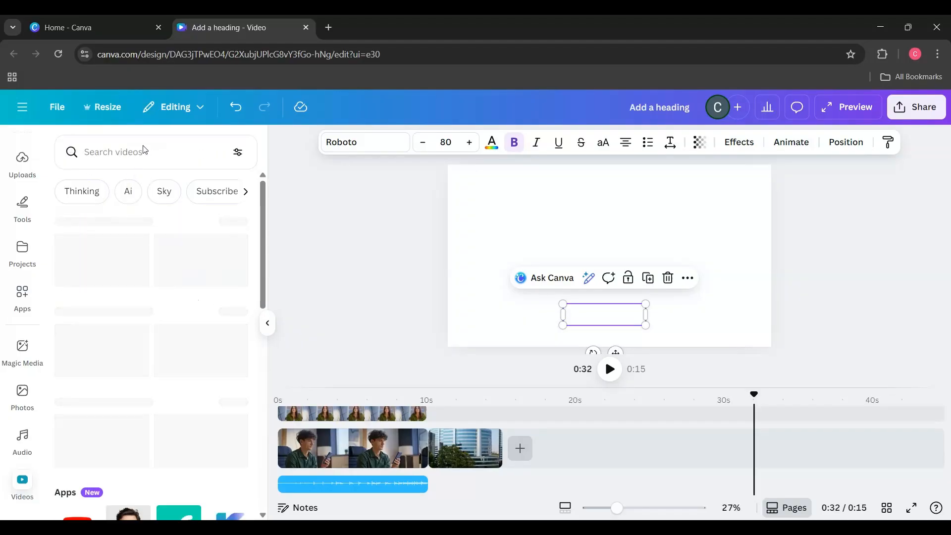
Search the stock videos for "Office bulding".
{"action": "left_click", "coordinate": [144, 149]}
{"action": "type", "text": "Office"}
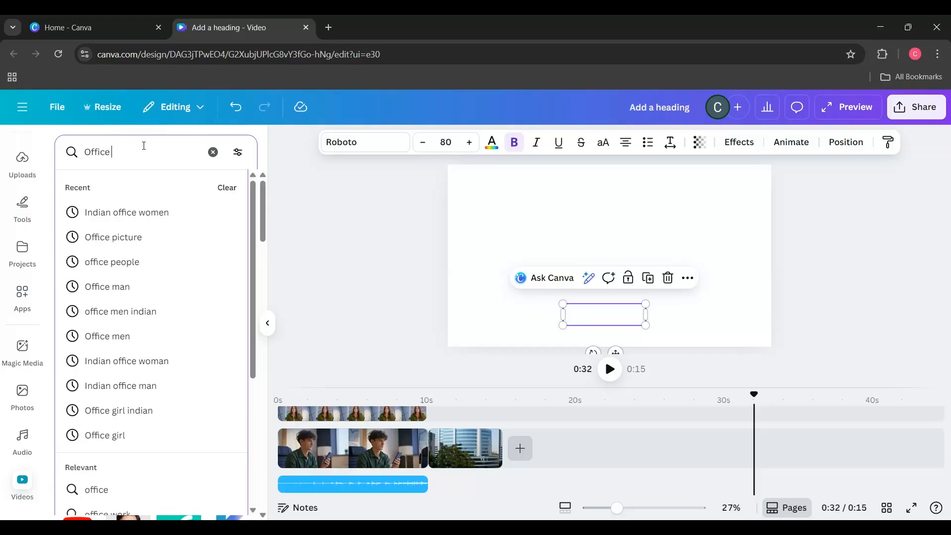
{"action": "key", "text": "Return"}
{"action": "type", "text": "b"}
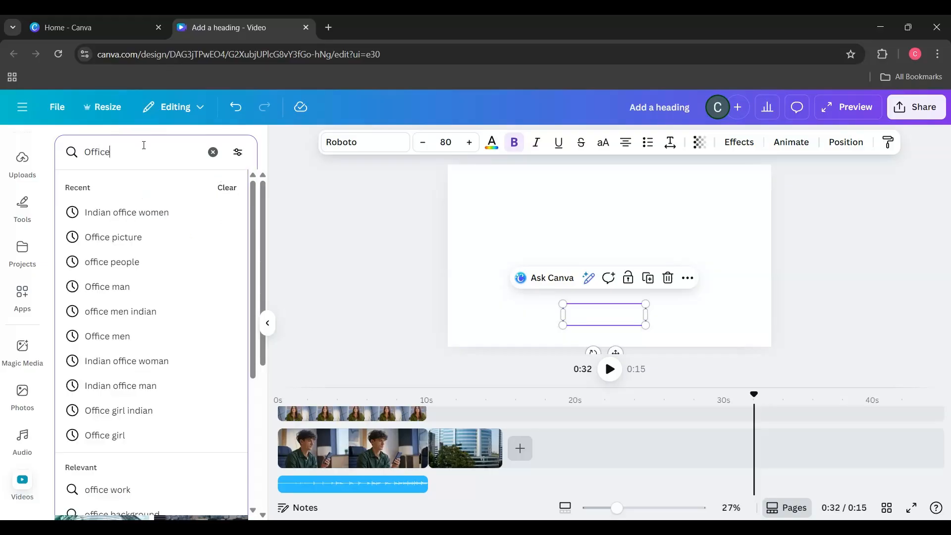
{"action": "type", "text": "ulid"}
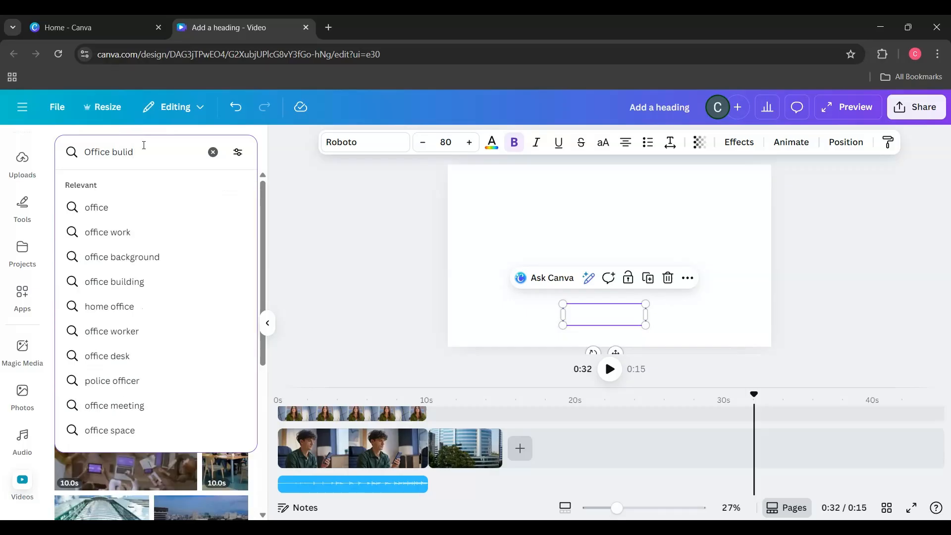
{"action": "type", "text": "g"}
{"action": "key", "text": "Return"}
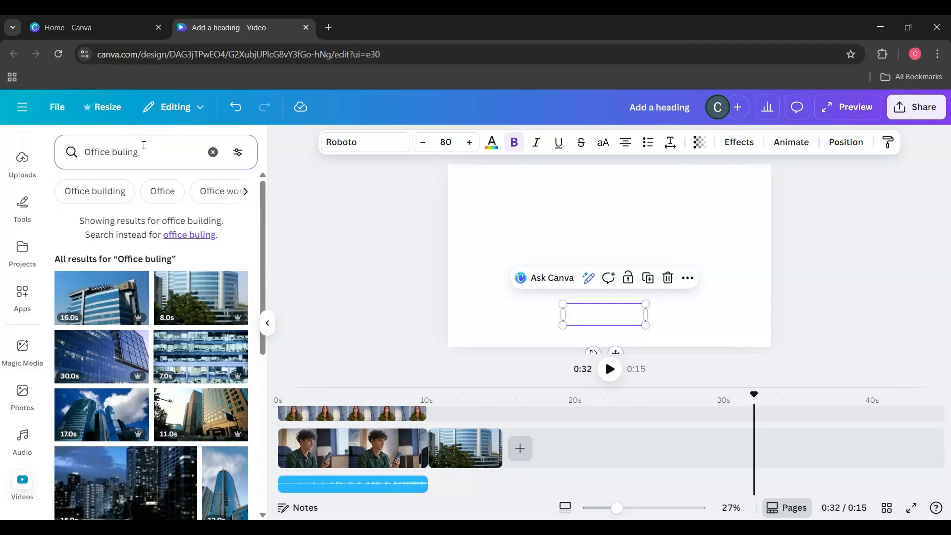
{"action": "left_click", "coordinate": [157, 156]}
{"action": "key", "text": "BackSpace"}
{"action": "key", "text": "BackSpace"}
{"action": "key", "text": "BackSpace"}
{"action": "type", "text": "ding"}
{"action": "key", "text": "Return"}
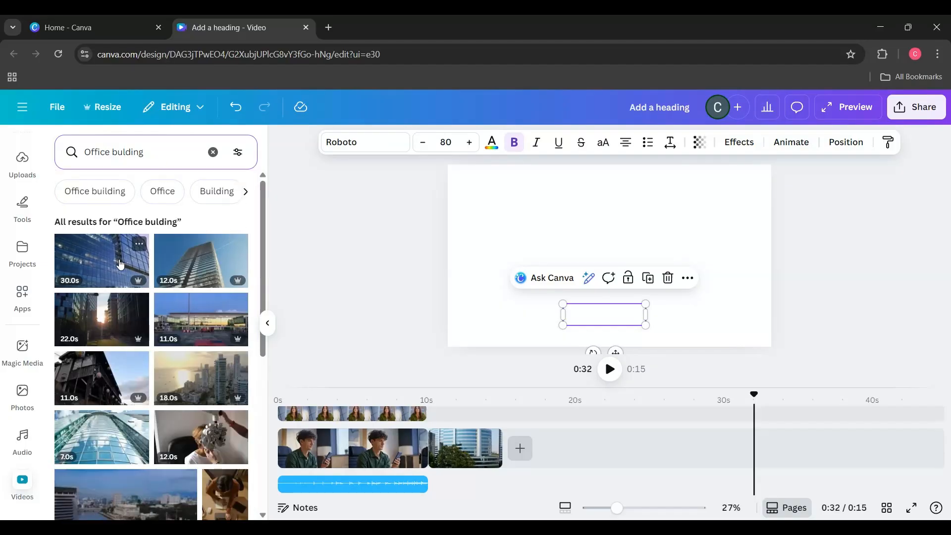
Add the 18-second coastal skyline video after the office building clip and trim its end to 0:23.
{"action": "left_click_drag", "start_coordinate": [194, 391], "coordinate": [530, 182]}
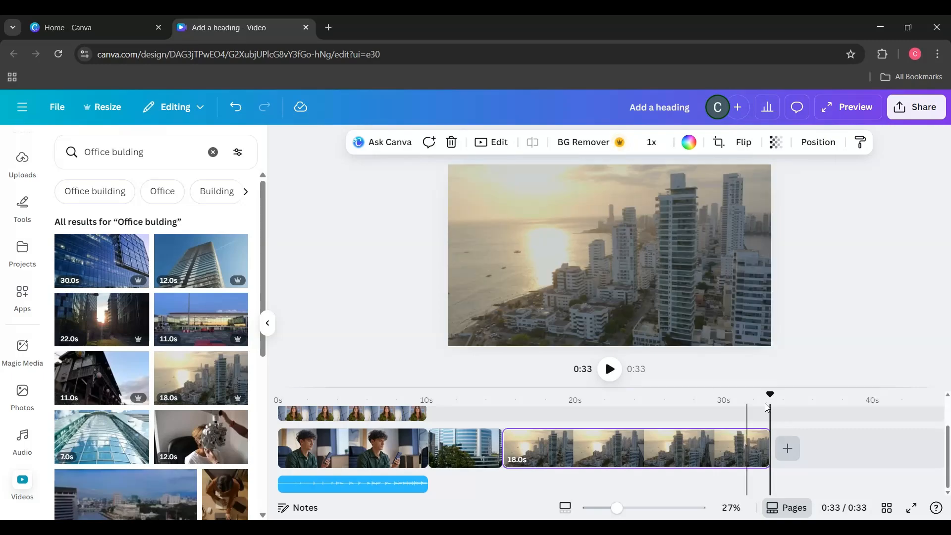
{"action": "left_click_drag", "start_coordinate": [768, 448], "coordinate": [613, 442]}
{"action": "scroll", "coordinate": [380, 454], "scroll_direction": "up", "scroll_amount": 2}
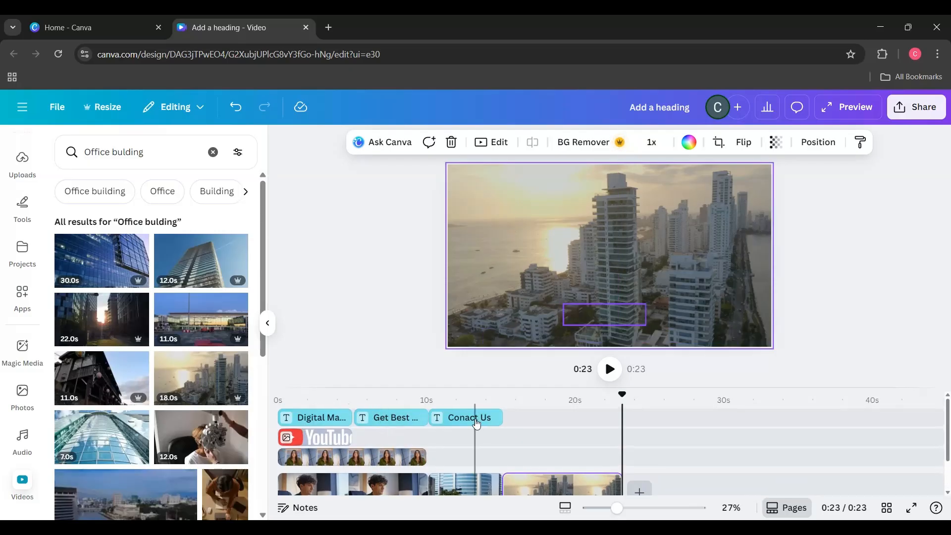
{"action": "scroll", "coordinate": [495, 425], "scroll_direction": "down", "scroll_amount": 3}
{"action": "scroll", "coordinate": [519, 426], "scroll_direction": "up", "scroll_amount": 3}
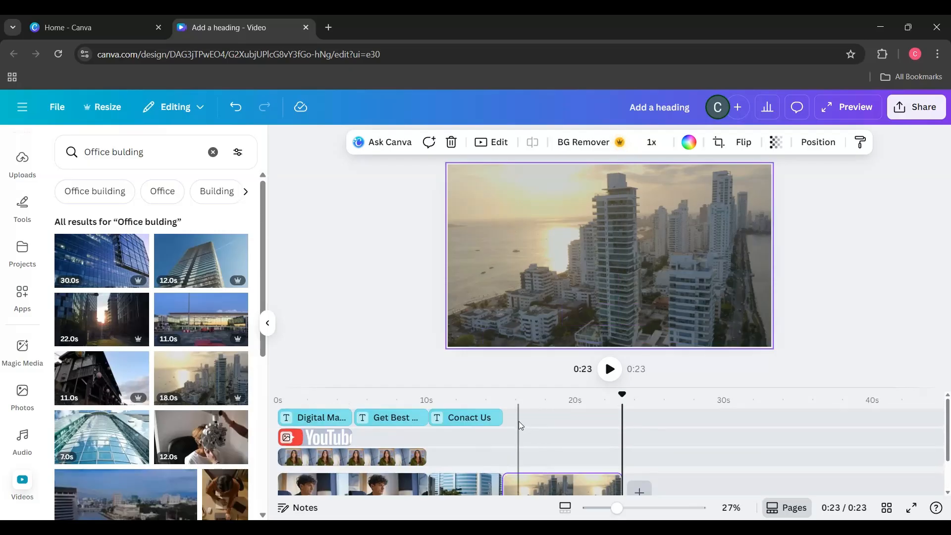
Add a heading text at 16 seconds over the coastal skyline clip and set its font size to 80.
{"action": "left_click", "coordinate": [519, 426]}
{"action": "scroll", "coordinate": [22, 238], "scroll_direction": "up", "scroll_amount": 3}
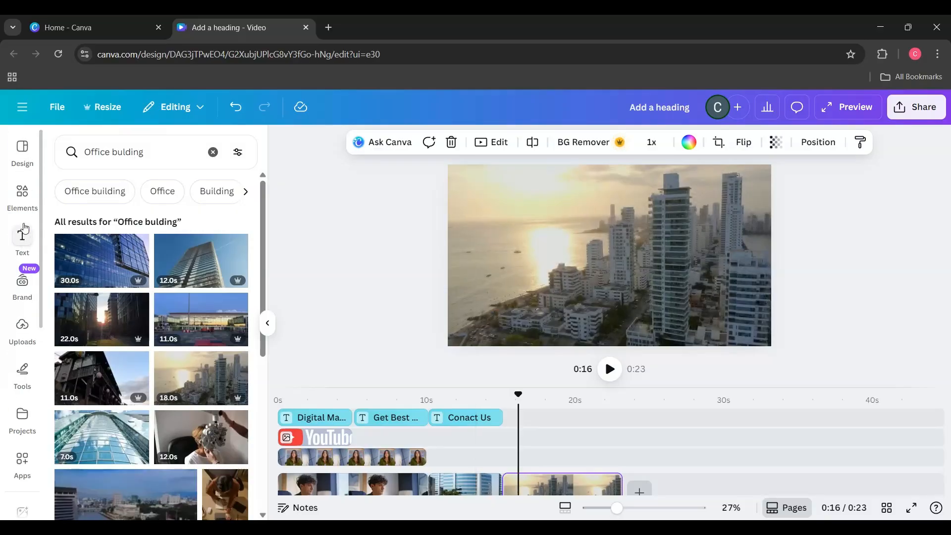
{"action": "left_click", "coordinate": [24, 235]}
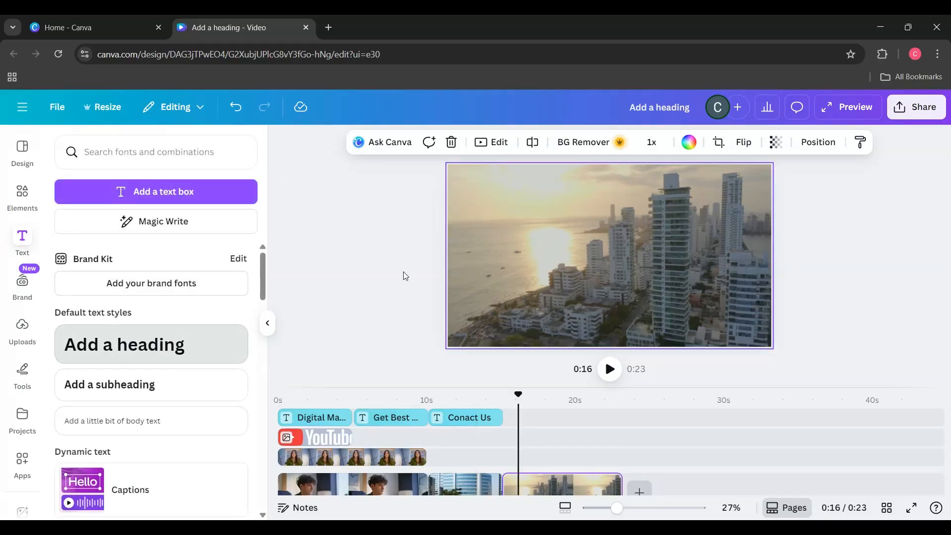
{"action": "left_click", "coordinate": [461, 142]}
{"action": "scroll", "coordinate": [455, 342], "scroll_direction": "down", "scroll_amount": 5}
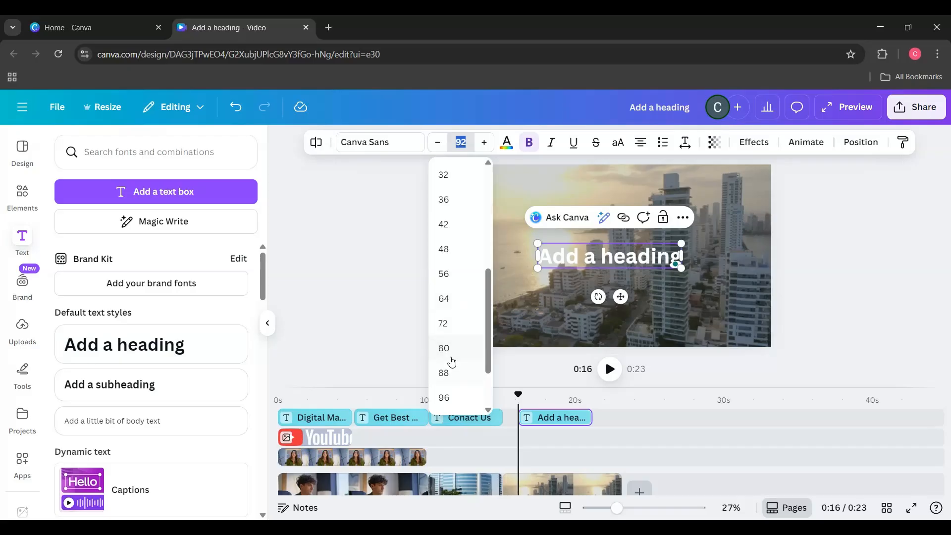
{"action": "left_click", "coordinate": [446, 349]}
Set the new heading's font to Roboto and replace its placeholder text with "Like and Share".
{"action": "left_click", "coordinate": [379, 142]}
{"action": "left_click", "coordinate": [175, 307]}
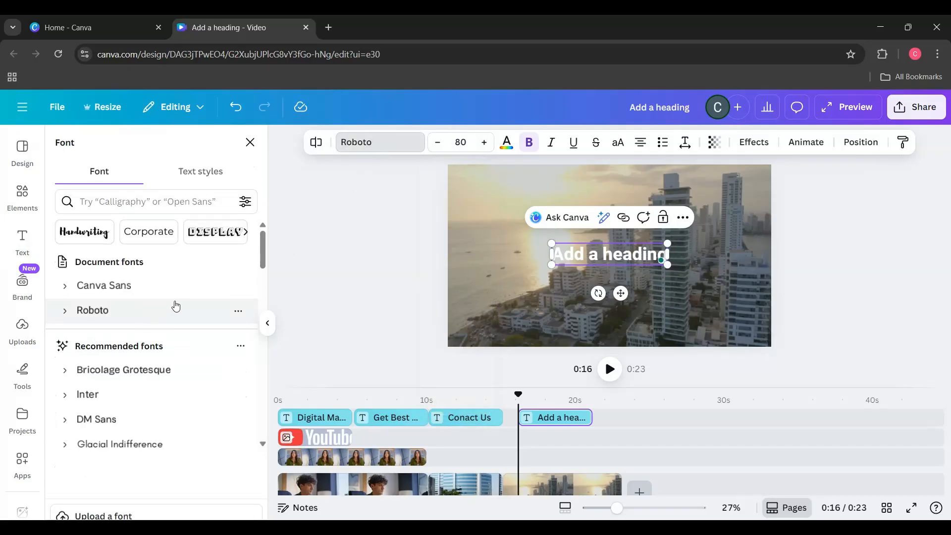
{"action": "triple_click", "coordinate": [598, 253]}
{"action": "key", "text": "BackSpace"}
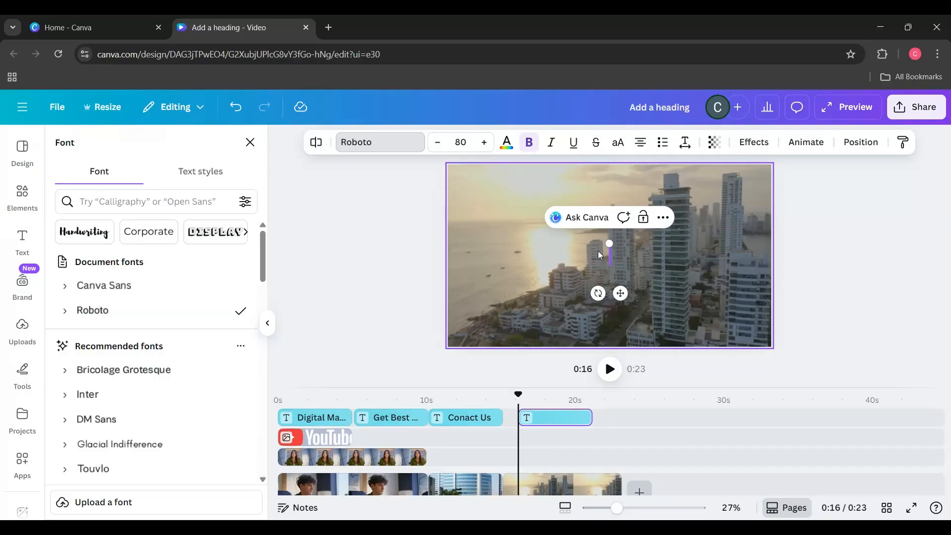
{"action": "type", "text": "Like a"}
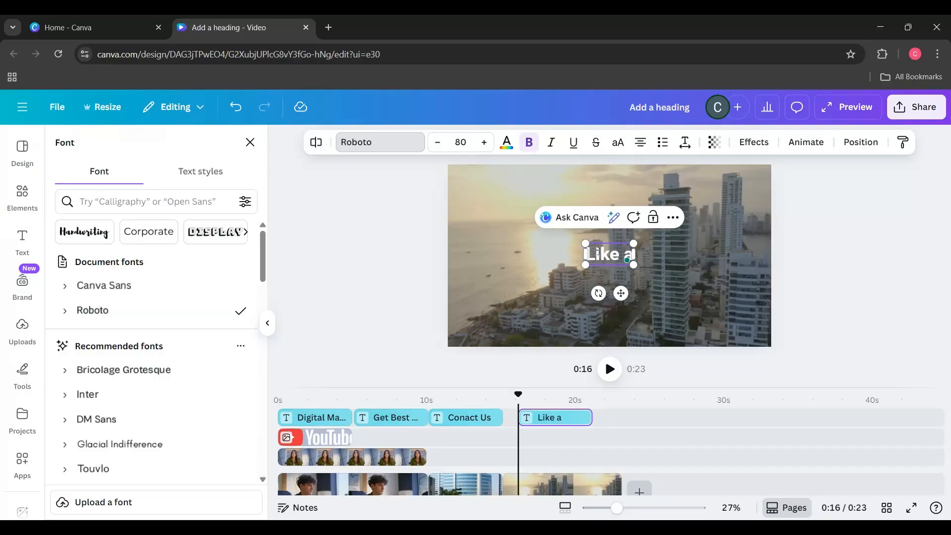
{"action": "type", "text": "nd"}
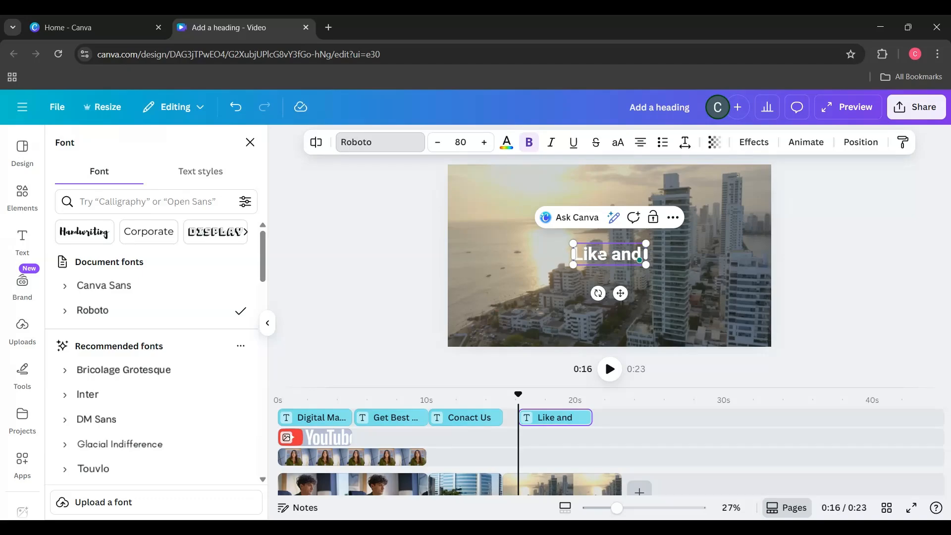
{"action": "type", "text": " Share"}
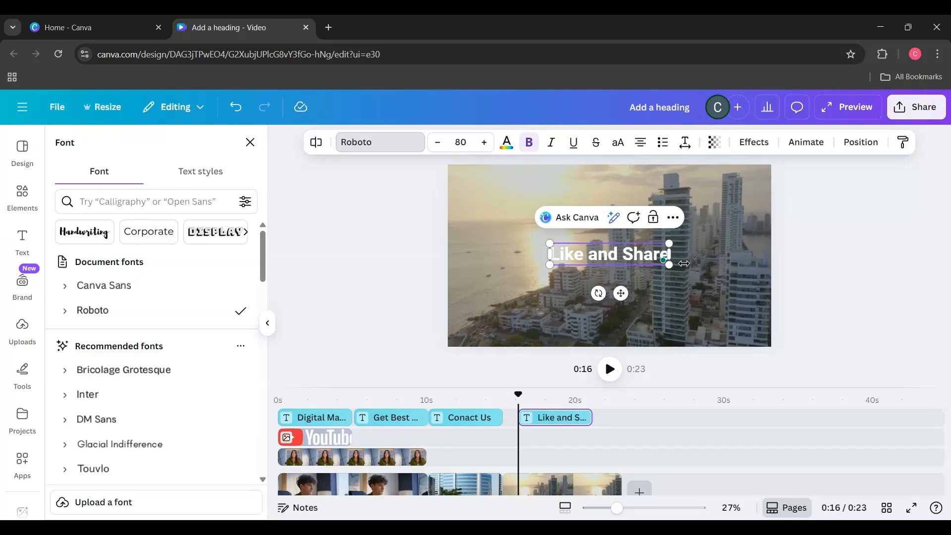
Move the "Like and Share" heading to the lower part of the frame.
{"action": "left_click", "coordinate": [833, 258]}
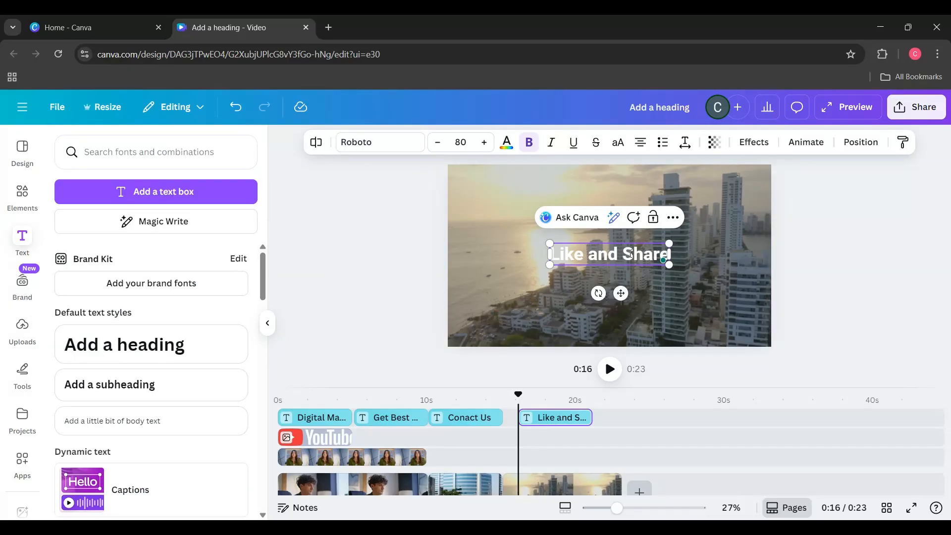
{"action": "left_click", "coordinate": [642, 266]}
{"action": "left_click_drag", "start_coordinate": [644, 271], "coordinate": [640, 316]}
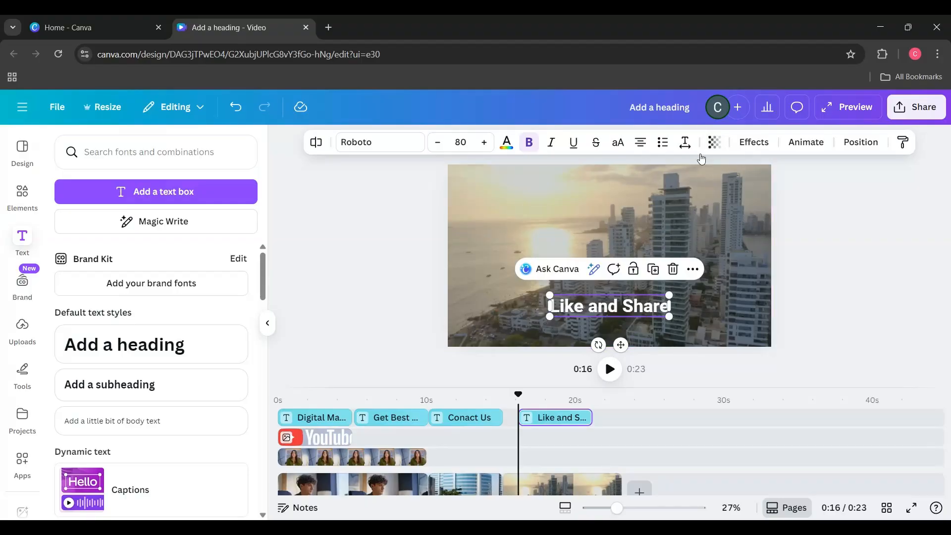
{"action": "left_click", "coordinate": [755, 143]}
{"action": "scroll", "coordinate": [218, 322], "scroll_direction": "down", "scroll_amount": 3}
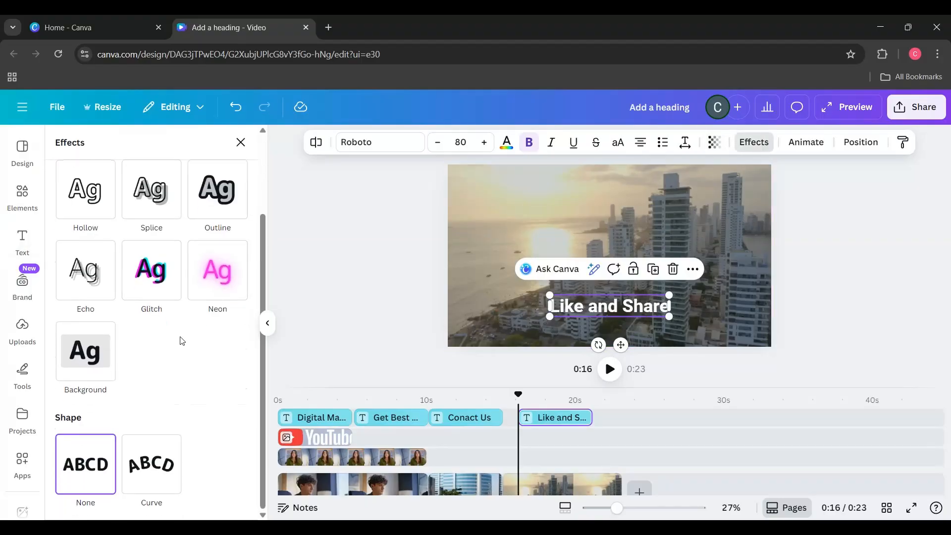
{"action": "scroll", "coordinate": [182, 340], "scroll_direction": "up", "scroll_amount": 3}
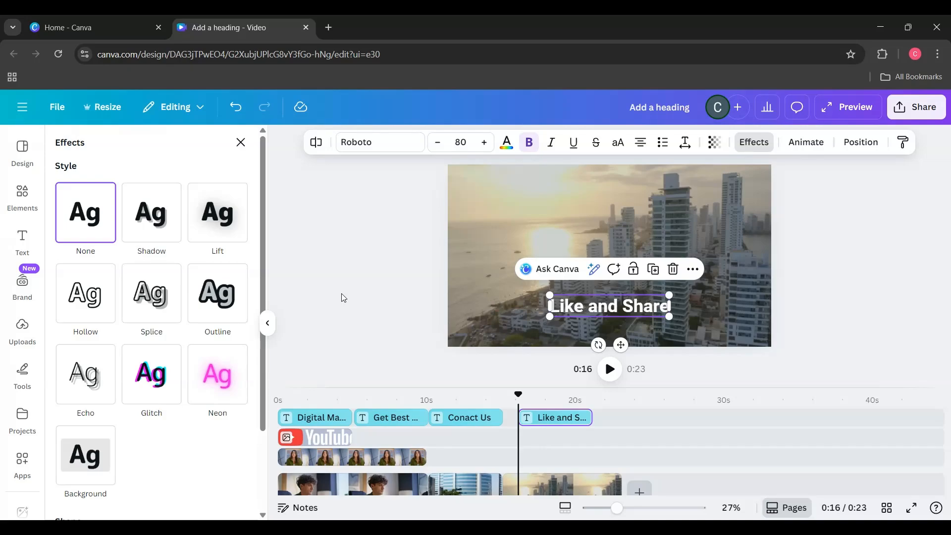
{"action": "left_click", "coordinate": [511, 290]}
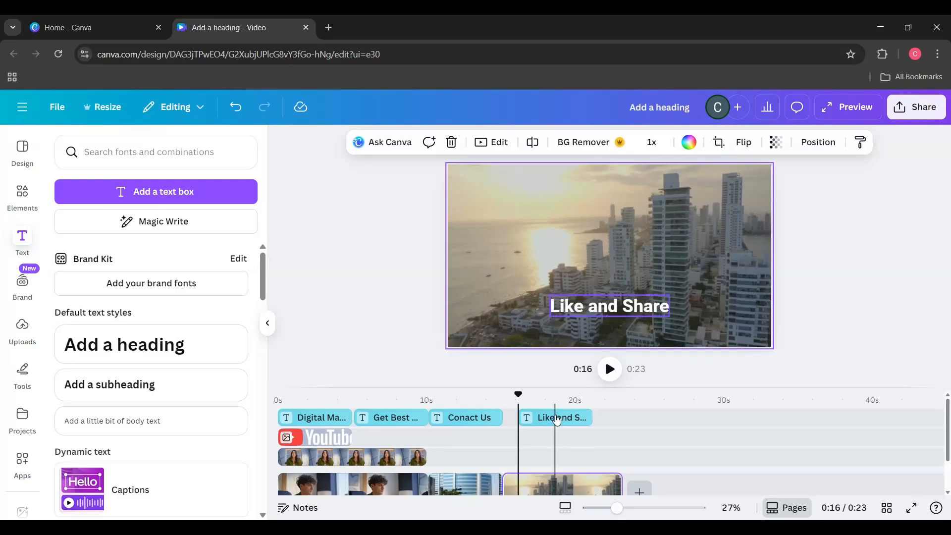
Shift the "Like and Share" heading to start right after the "Conact Us" heading, and trim the coastal skyline clip to 5 seconds.
{"action": "mouse_move", "coordinate": [556, 420]}
{"action": "left_mouse_down"}
{"action": "mouse_move", "coordinate": [527, 422]}
{"action": "mouse_move", "coordinate": [502, 407]}
{"action": "mouse_move", "coordinate": [538, 438]}
{"action": "mouse_move", "coordinate": [548, 419]}
{"action": "left_mouse_up"}
{"action": "left_click", "coordinate": [527, 407]}
{"action": "left_click_drag", "start_coordinate": [546, 394], "coordinate": [550, 392]}
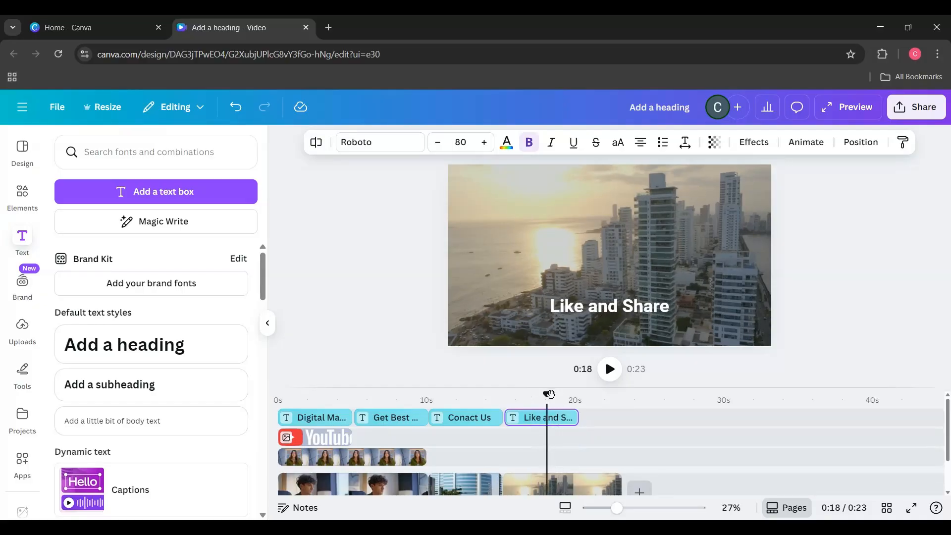
{"action": "scroll", "coordinate": [595, 435], "scroll_direction": "down", "scroll_amount": 1}
{"action": "left_click_drag", "start_coordinate": [620, 447], "coordinate": [573, 445]}
Open the editing options for the coastal skyline clip and apply the Fresco filter.
{"action": "left_click", "coordinate": [499, 221]}
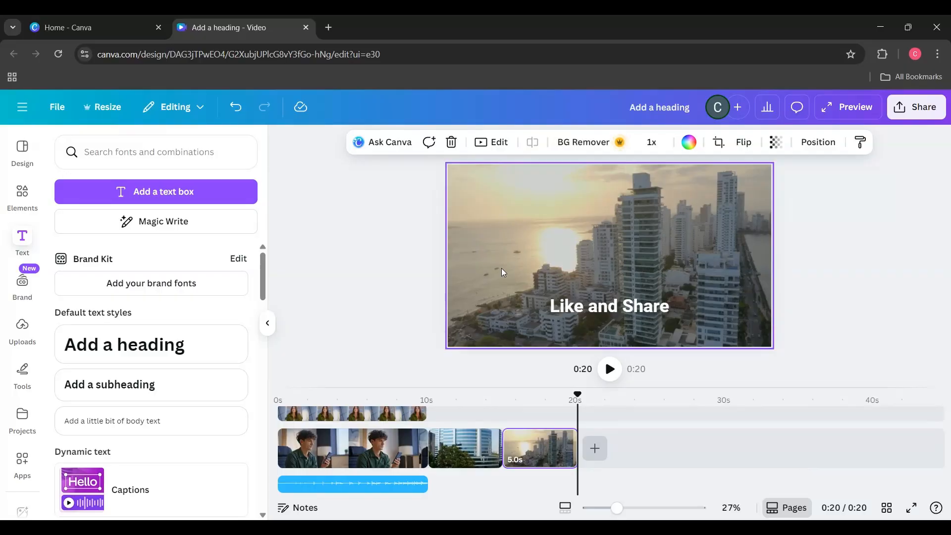
{"action": "left_click", "coordinate": [503, 148]}
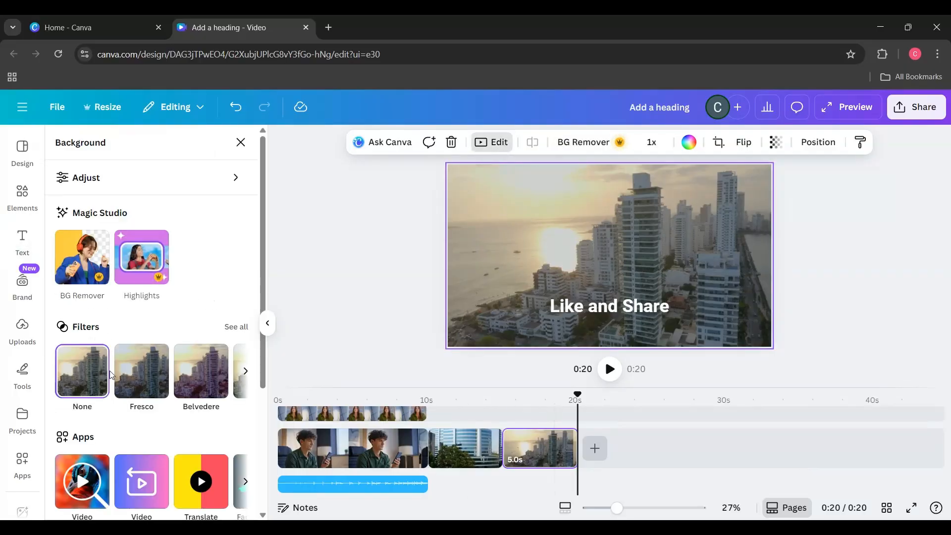
{"action": "left_click", "coordinate": [144, 379]}
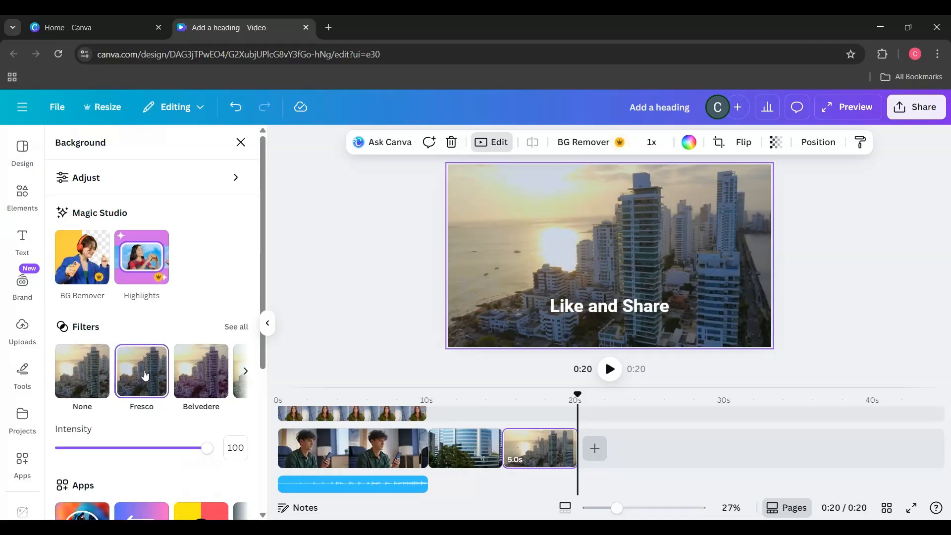
Try other filters on the coastal skyline clip, including Belvedere, Myst, Capri, Sangri and Polar.
{"action": "left_click", "coordinate": [201, 377]}
{"action": "left_click", "coordinate": [245, 371]}
{"action": "left_click", "coordinate": [131, 383]}
{"action": "left_click", "coordinate": [196, 372]}
{"action": "left_click", "coordinate": [238, 372]}
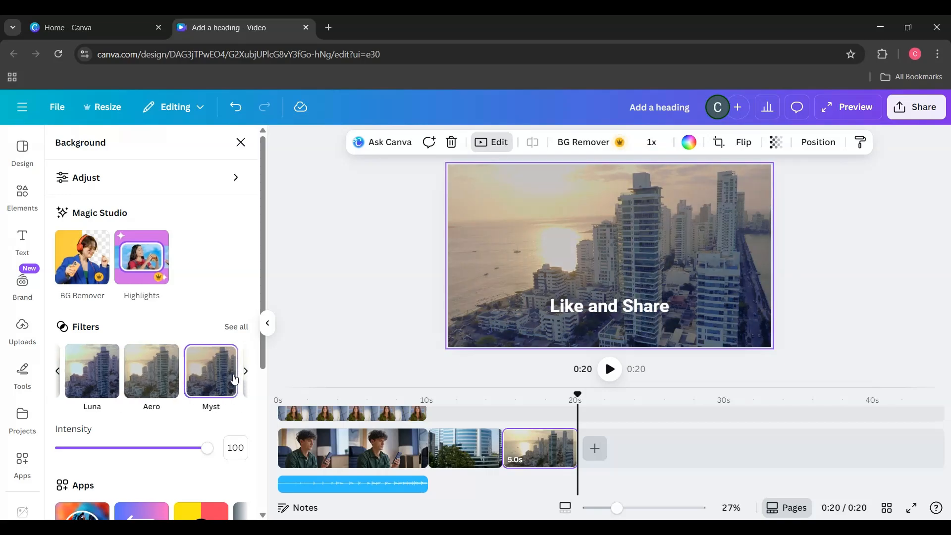
{"action": "left_click", "coordinate": [246, 373]}
{"action": "left_click", "coordinate": [197, 373]}
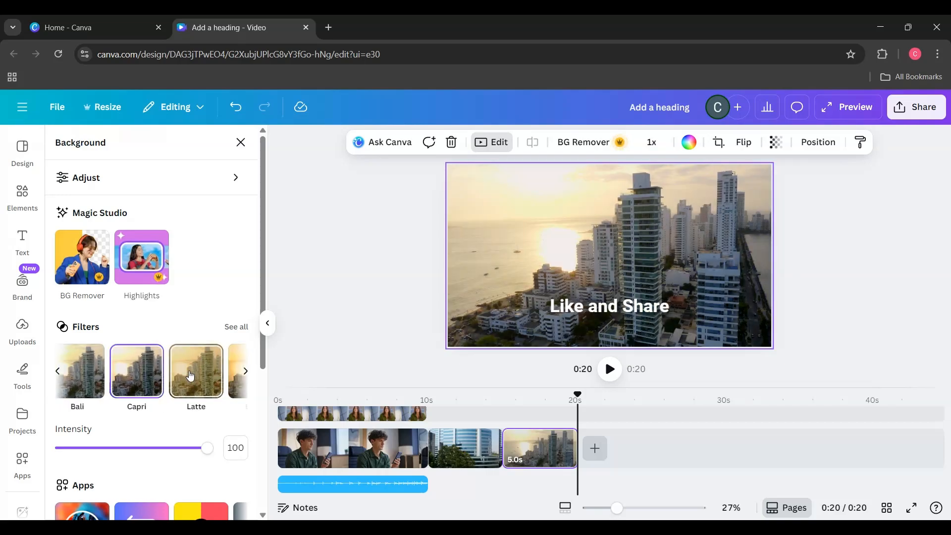
{"action": "left_click", "coordinate": [233, 377]}
{"action": "left_click", "coordinate": [246, 371]}
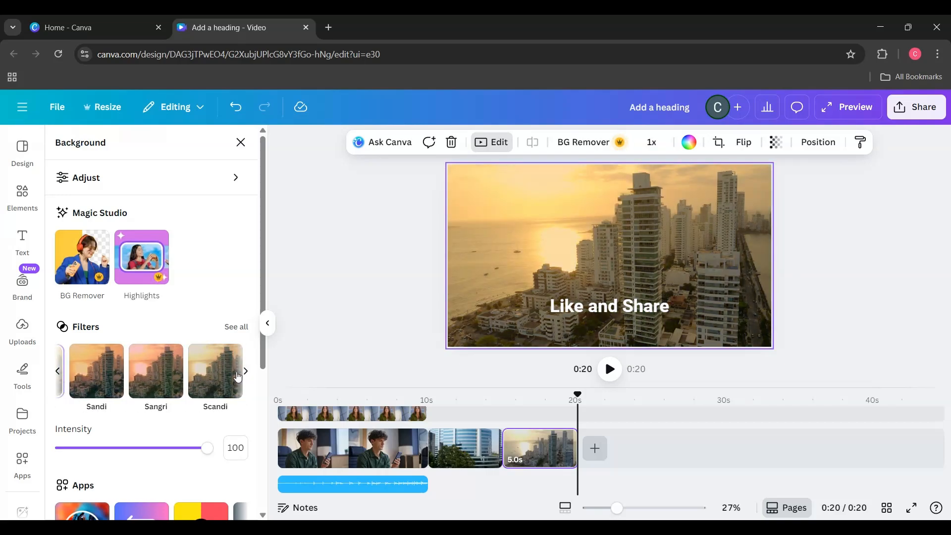
{"action": "left_click", "coordinate": [144, 378]}
{"action": "left_click", "coordinate": [186, 378]}
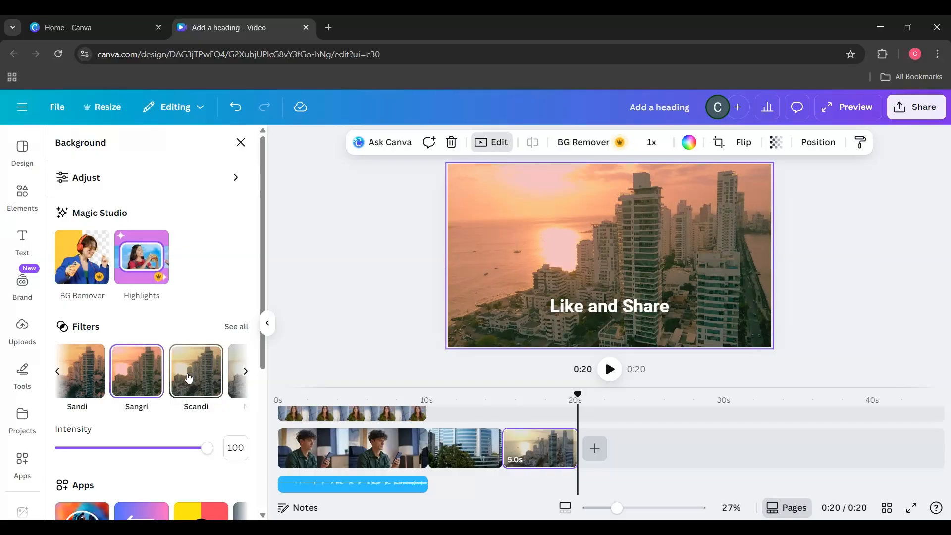
{"action": "left_click", "coordinate": [245, 371]}
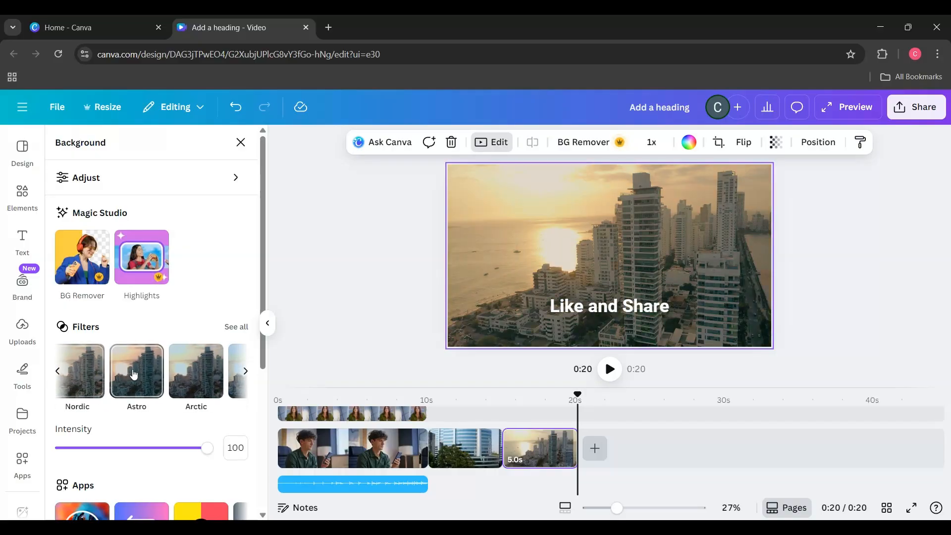
{"action": "left_click", "coordinate": [197, 377]}
{"action": "left_click", "coordinate": [245, 372]}
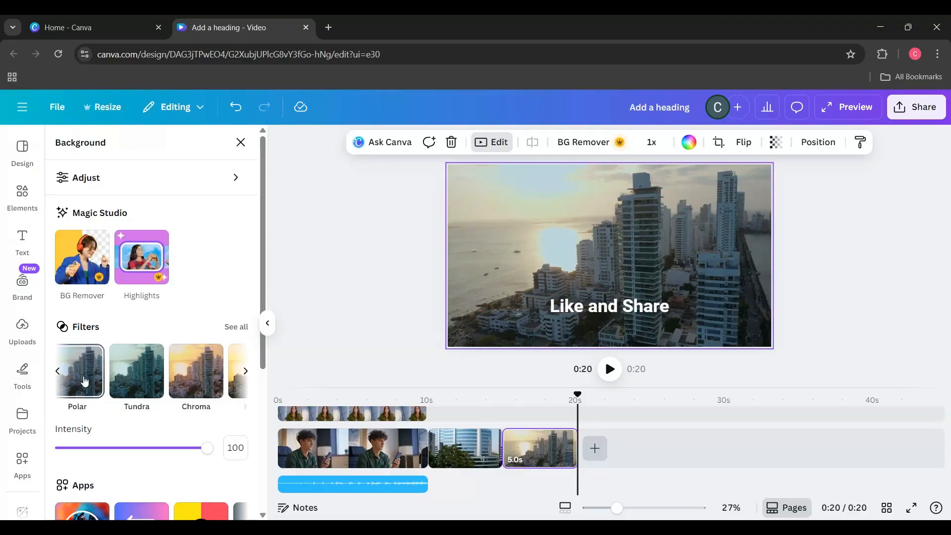
Reapply the Fresco filter to the coastal skyline clip.
{"action": "left_click", "coordinate": [58, 373]}
{"action": "left_click", "coordinate": [59, 373]}
{"action": "left_click", "coordinate": [58, 372]}
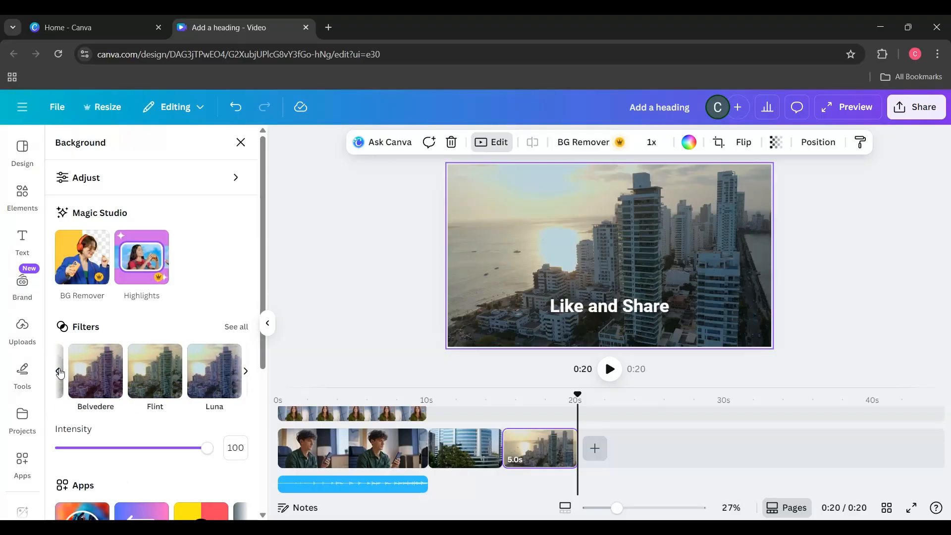
{"action": "left_click", "coordinate": [58, 372]}
{"action": "left_click", "coordinate": [58, 372]}
{"action": "left_click", "coordinate": [142, 372]}
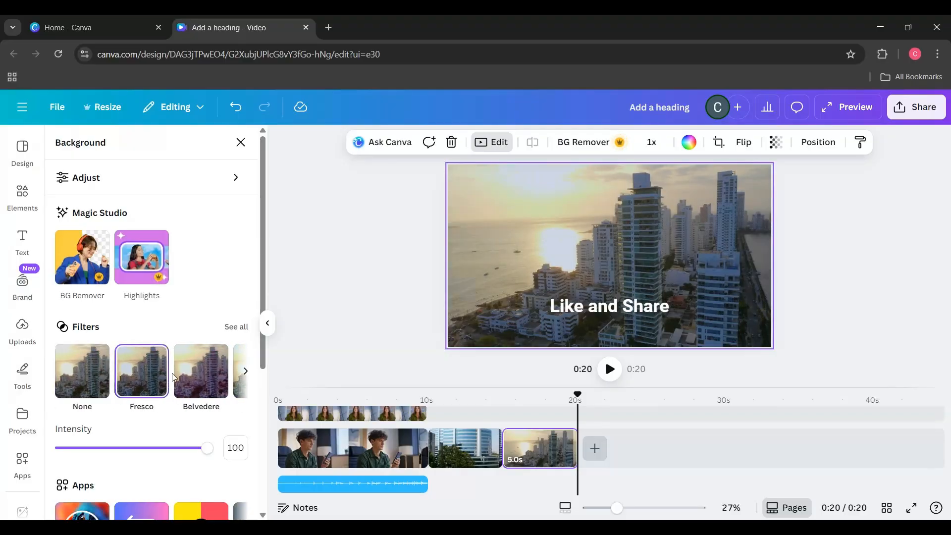
Examine the skyline clip's filter intensity, available video apps, and speed and playback options.
{"action": "scroll", "coordinate": [142, 371], "scroll_direction": "down", "scroll_amount": 3}
{"action": "left_click_drag", "start_coordinate": [207, 324], "coordinate": [224, 367]}
{"action": "scroll", "coordinate": [224, 367], "scroll_direction": "down", "scroll_amount": 2}
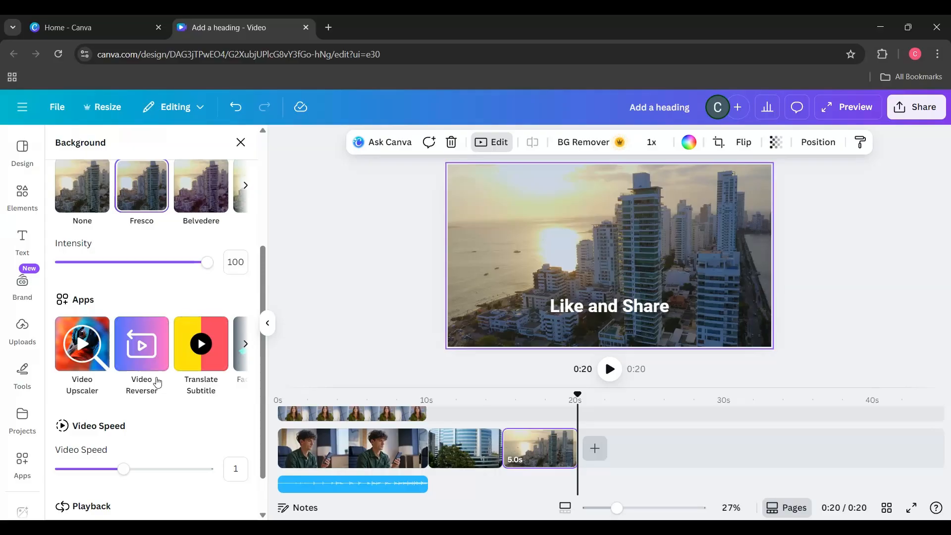
{"action": "left_click", "coordinate": [245, 343]}
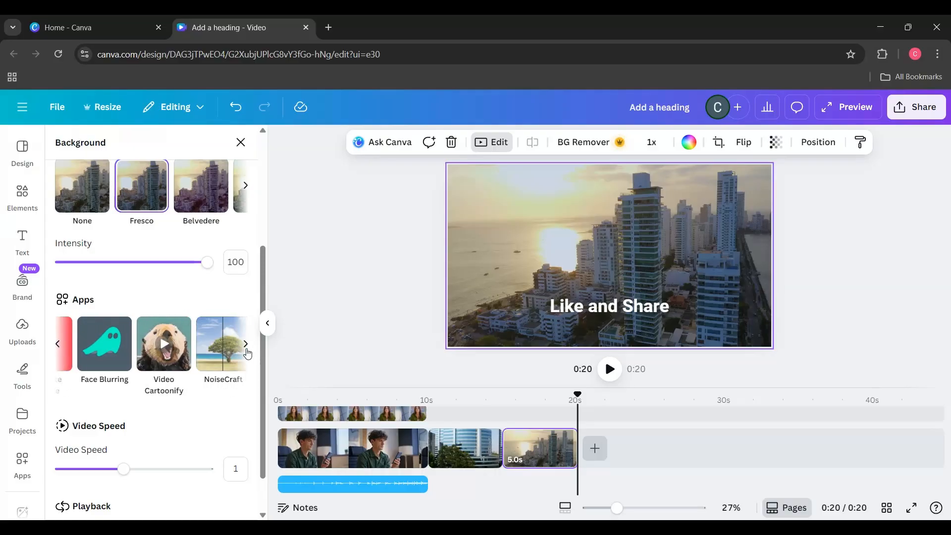
{"action": "left_click", "coordinate": [58, 344]}
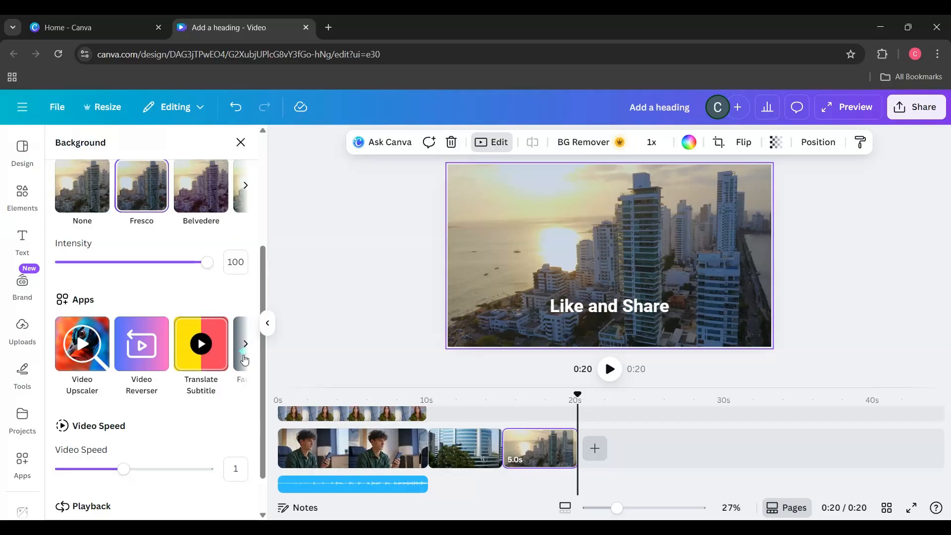
{"action": "left_click", "coordinate": [246, 345]}
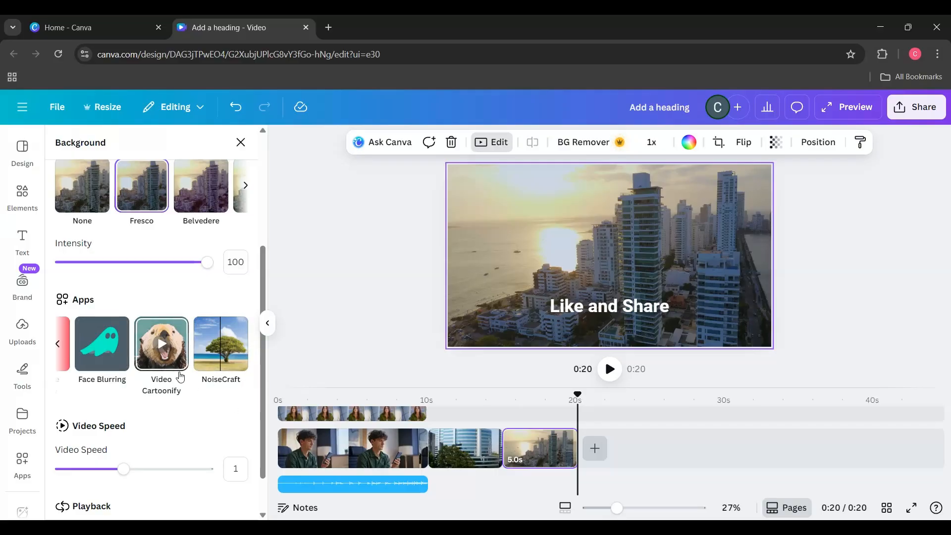
{"action": "scroll", "coordinate": [236, 391], "scroll_direction": "down", "scroll_amount": 1}
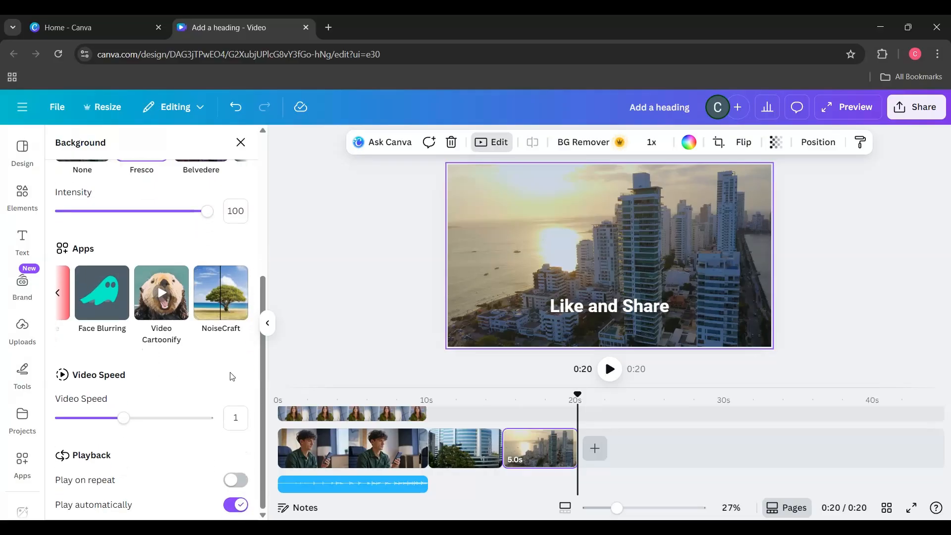
Try the Video Upscaler app with 1080p quality and leave it without generating.
{"action": "scroll", "coordinate": [210, 383], "scroll_direction": "up", "scroll_amount": 2}
{"action": "left_click", "coordinate": [57, 420]}
{"action": "left_click", "coordinate": [77, 426]}
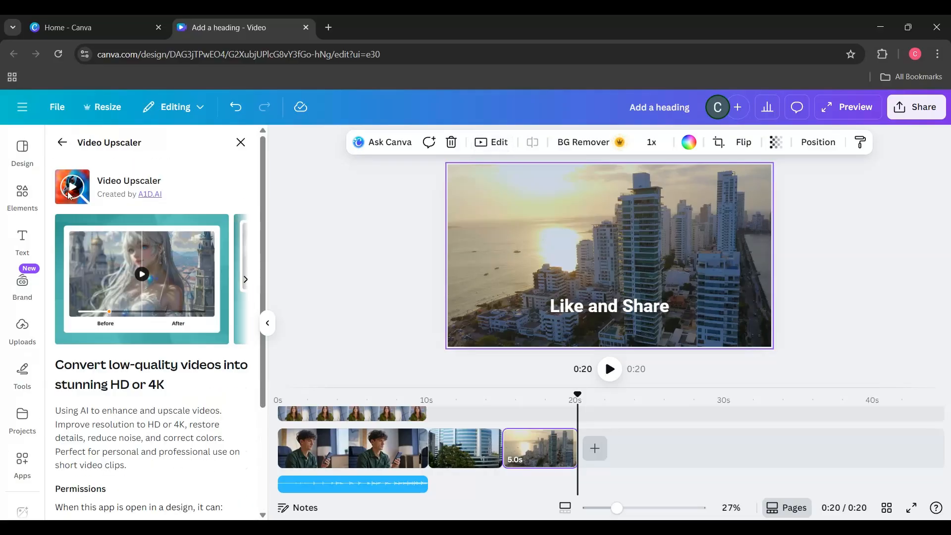
{"action": "scroll", "coordinate": [146, 361], "scroll_direction": "down", "scroll_amount": 3}
{"action": "left_click", "coordinate": [155, 458]}
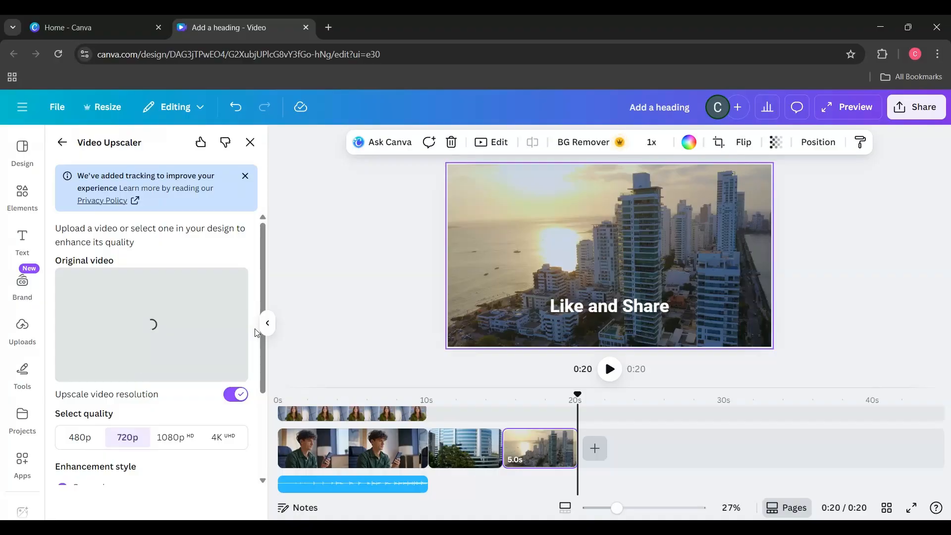
{"action": "scroll", "coordinate": [160, 373], "scroll_direction": "down", "scroll_amount": 3}
{"action": "left_click", "coordinate": [167, 317]}
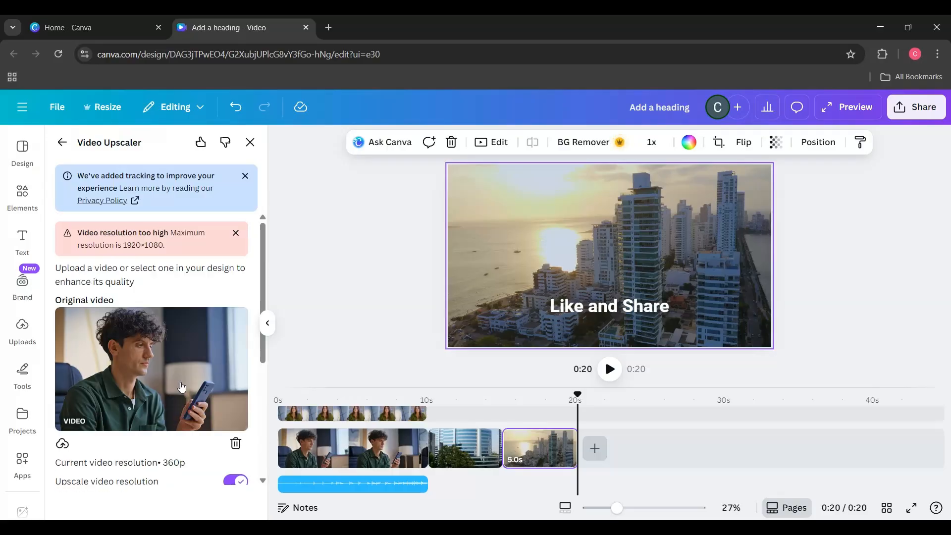
{"action": "scroll", "coordinate": [158, 327], "scroll_direction": "down", "scroll_amount": 4}
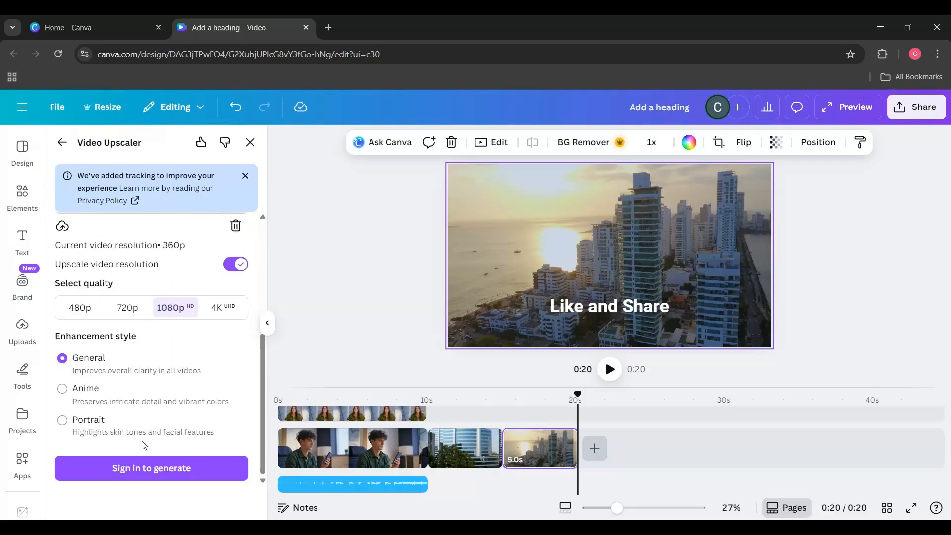
{"action": "left_click", "coordinate": [62, 142]}
Review the skyline clip's video speed control and its repeat and automatic playback settings.
{"action": "scroll", "coordinate": [127, 362], "scroll_direction": "down", "scroll_amount": 3}
{"action": "scroll", "coordinate": [144, 364], "scroll_direction": "up", "scroll_amount": 3}
{"action": "scroll", "coordinate": [157, 377], "scroll_direction": "down", "scroll_amount": 5}
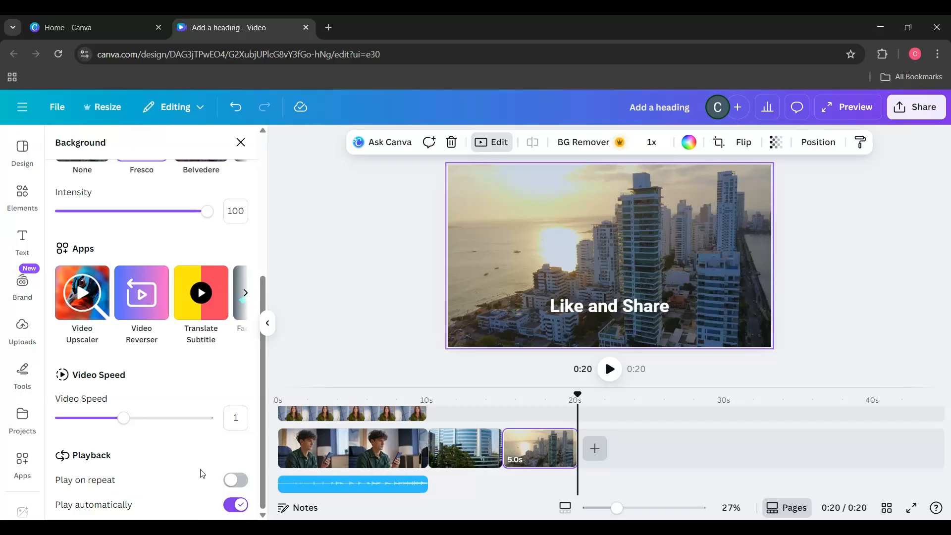
{"action": "scroll", "coordinate": [193, 477], "scroll_direction": "up", "scroll_amount": 1}
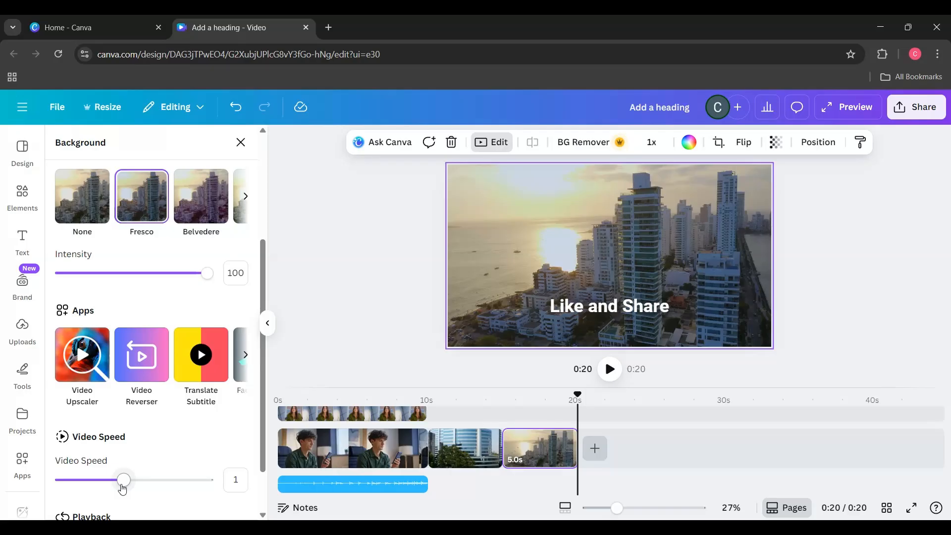
{"action": "mouse_move", "coordinate": [122, 489]}
{"action": "left_mouse_down"}
{"action": "mouse_move", "coordinate": [65, 483]}
{"action": "mouse_move", "coordinate": [211, 483]}
{"action": "mouse_move", "coordinate": [126, 502]}
{"action": "left_mouse_up"}
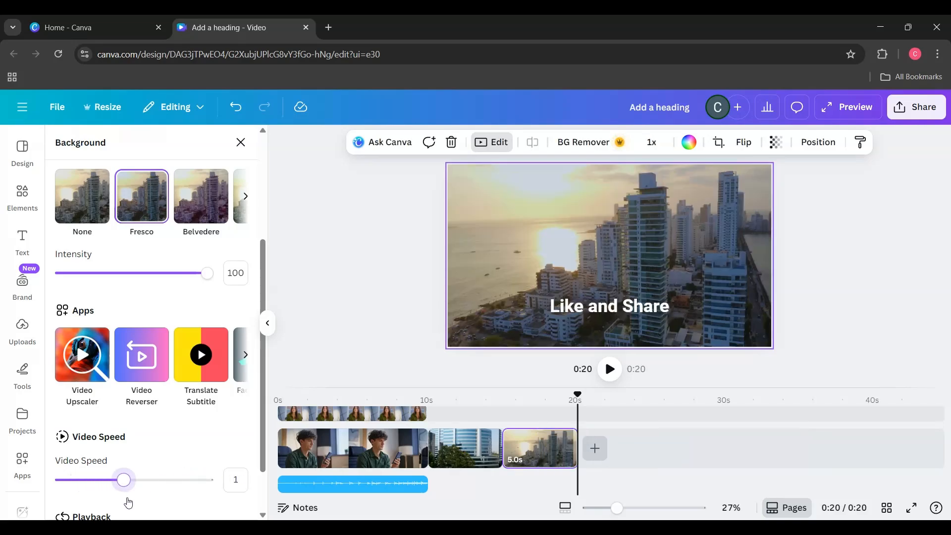
{"action": "scroll", "coordinate": [178, 458], "scroll_direction": "down", "scroll_amount": 2}
{"action": "scroll", "coordinate": [189, 454], "scroll_direction": "up", "scroll_amount": 5}
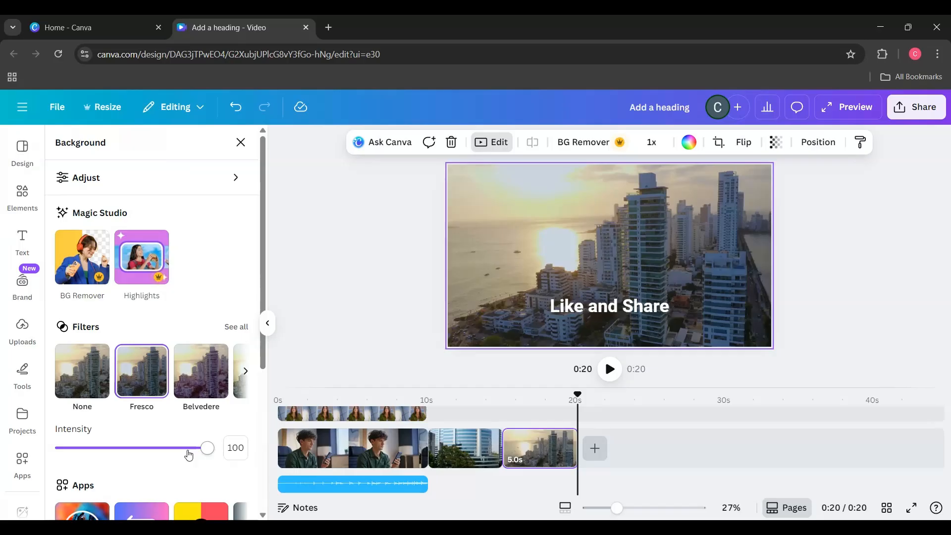
Set the skyline clip's brightness to 42, contrast to 39, highlights to 53 and shadows to -33.
{"action": "left_click", "coordinate": [233, 178]}
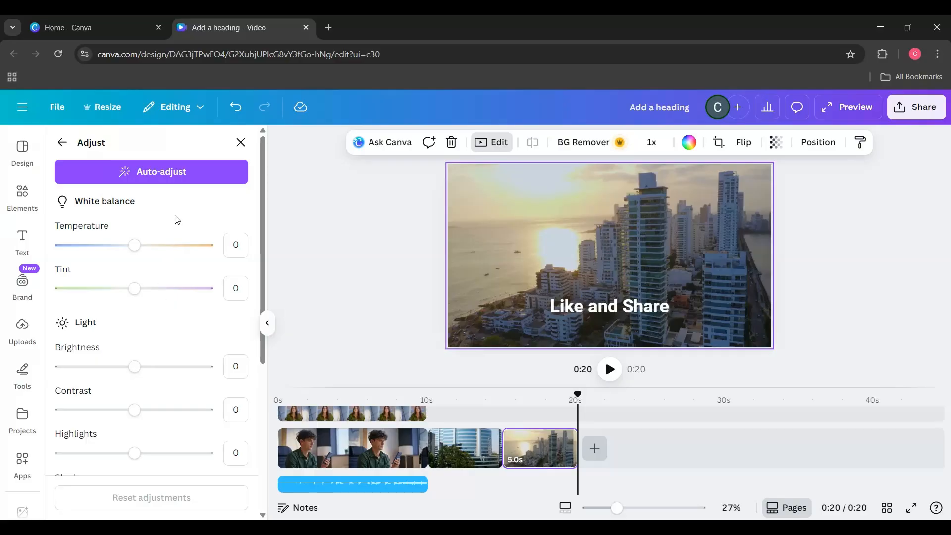
{"action": "scroll", "coordinate": [178, 383], "scroll_direction": "down", "scroll_amount": 1}
{"action": "scroll", "coordinate": [179, 381], "scroll_direction": "up", "scroll_amount": 1}
{"action": "scroll", "coordinate": [181, 342], "scroll_direction": "down", "scroll_amount": 2}
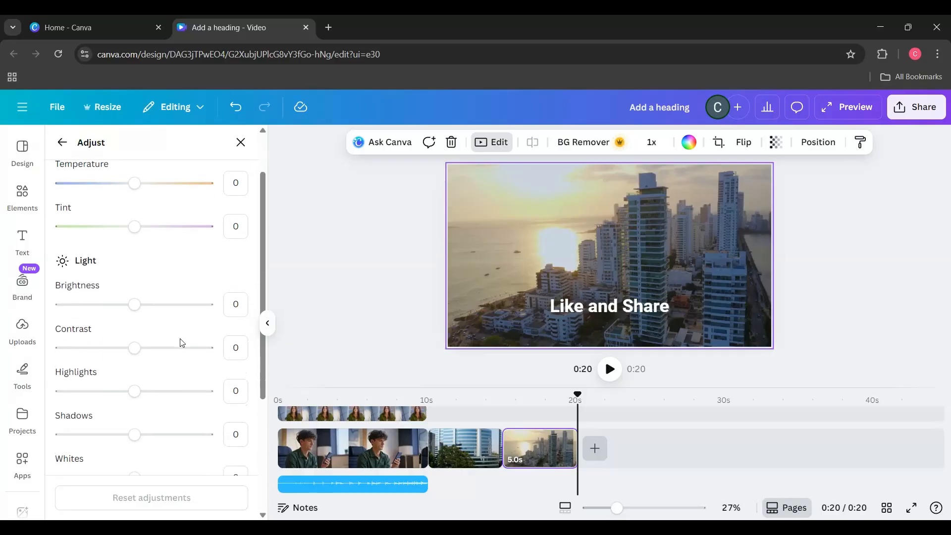
{"action": "left_click_drag", "start_coordinate": [135, 245], "coordinate": [165, 244]}
{"action": "left_click_drag", "start_coordinate": [133, 286], "coordinate": [163, 285]}
{"action": "left_click_drag", "start_coordinate": [134, 328], "coordinate": [173, 329]}
{"action": "left_click_drag", "start_coordinate": [134, 372], "coordinate": [110, 373]}
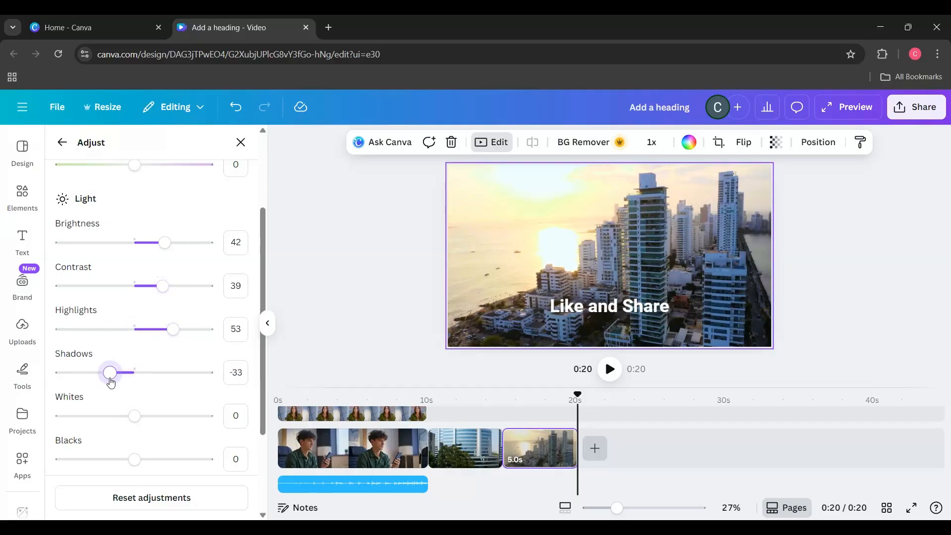
Set the skyline clip's whites to -35, blacks to -21, vibrance to 29 and saturation to 32.
{"action": "left_click_drag", "start_coordinate": [134, 416], "coordinate": [109, 416]}
{"action": "scroll", "coordinate": [142, 421], "scroll_direction": "down", "scroll_amount": 3}
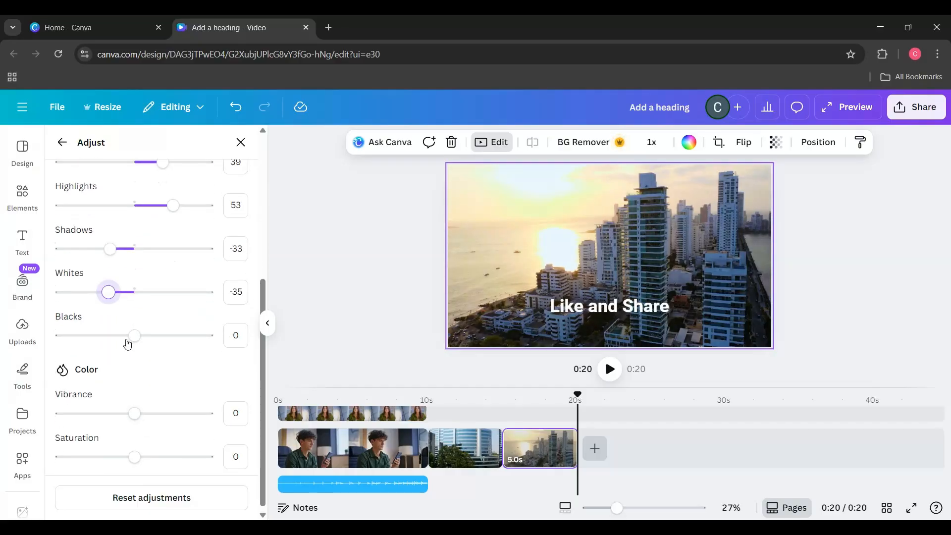
{"action": "left_click_drag", "start_coordinate": [130, 336], "coordinate": [120, 337]}
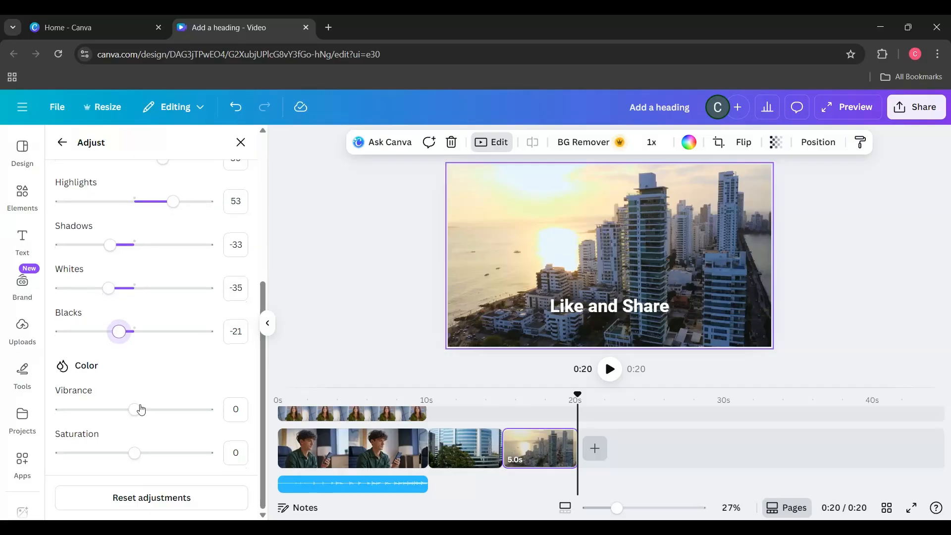
{"action": "left_click_drag", "start_coordinate": [134, 409], "coordinate": [155, 409]}
{"action": "left_click_drag", "start_coordinate": [135, 452], "coordinate": [158, 455]}
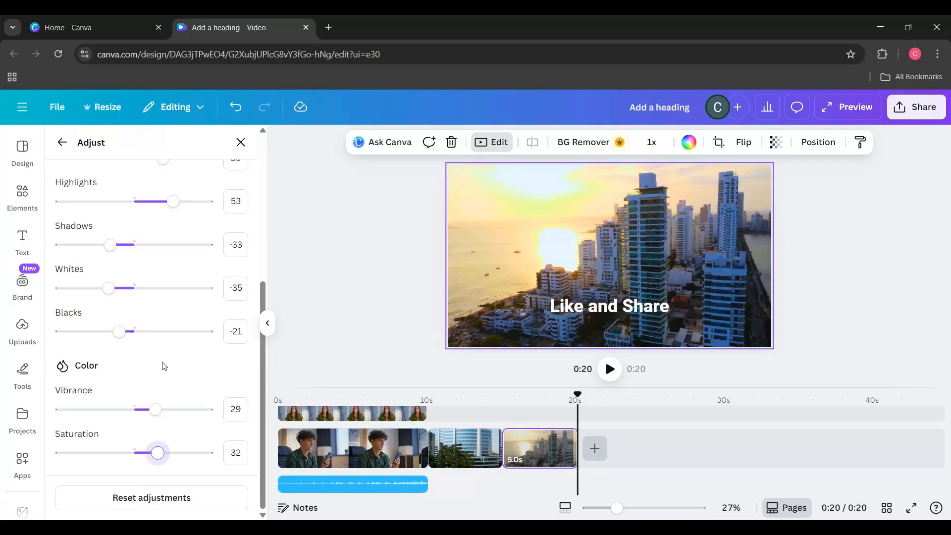
Reset all light and color adjustments on the skyline clip.
{"action": "scroll", "coordinate": [158, 361], "scroll_direction": "up", "scroll_amount": 5}
{"action": "scroll", "coordinate": [140, 331], "scroll_direction": "down", "scroll_amount": 1}
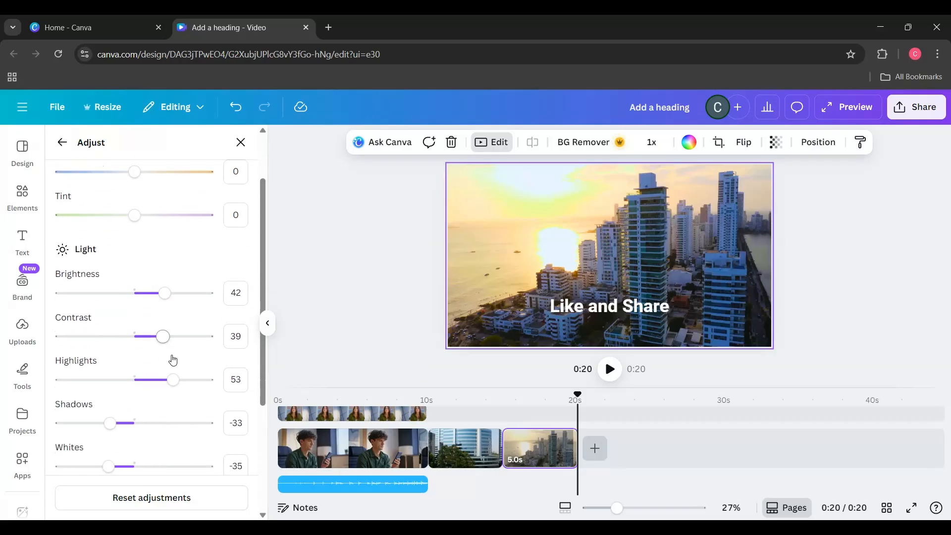
{"action": "scroll", "coordinate": [174, 397], "scroll_direction": "down", "scroll_amount": 4}
{"action": "left_click", "coordinate": [148, 499]}
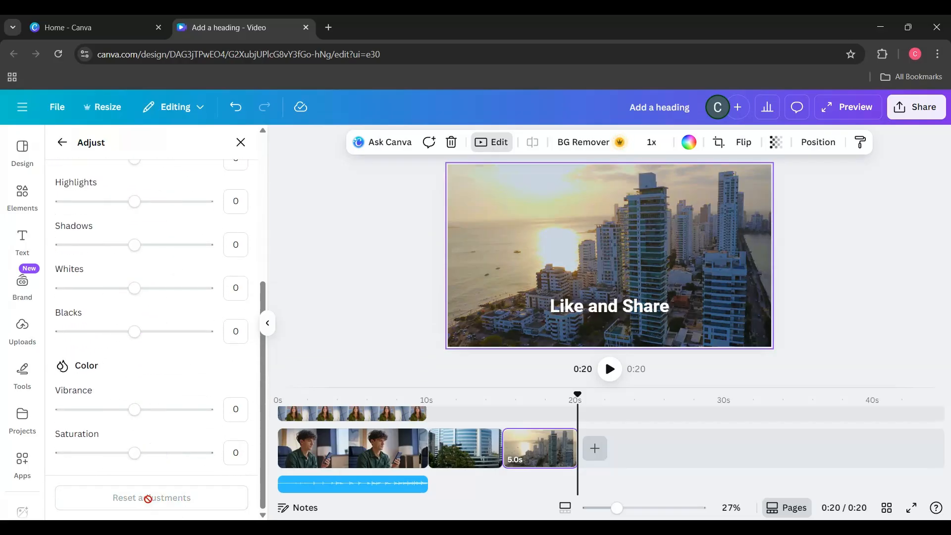
Review the white balance, light and color adjustment controls and the auto-adjust option for the clip.
{"action": "scroll", "coordinate": [106, 413], "scroll_direction": "up", "scroll_amount": 5}
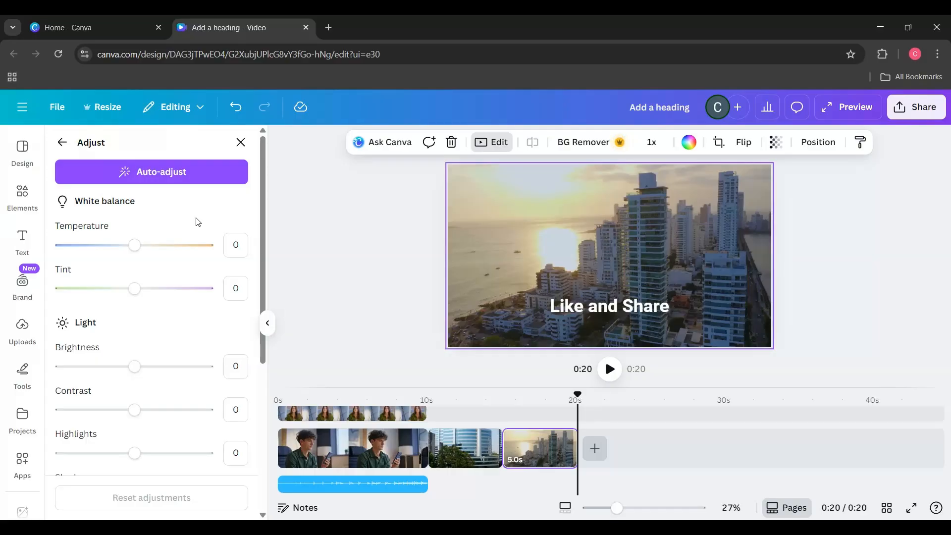
{"action": "scroll", "coordinate": [149, 392], "scroll_direction": "down", "scroll_amount": 5}
{"action": "scroll", "coordinate": [149, 367], "scroll_direction": "up", "scroll_amount": 5}
{"action": "scroll", "coordinate": [151, 361], "scroll_direction": "down", "scroll_amount": 3}
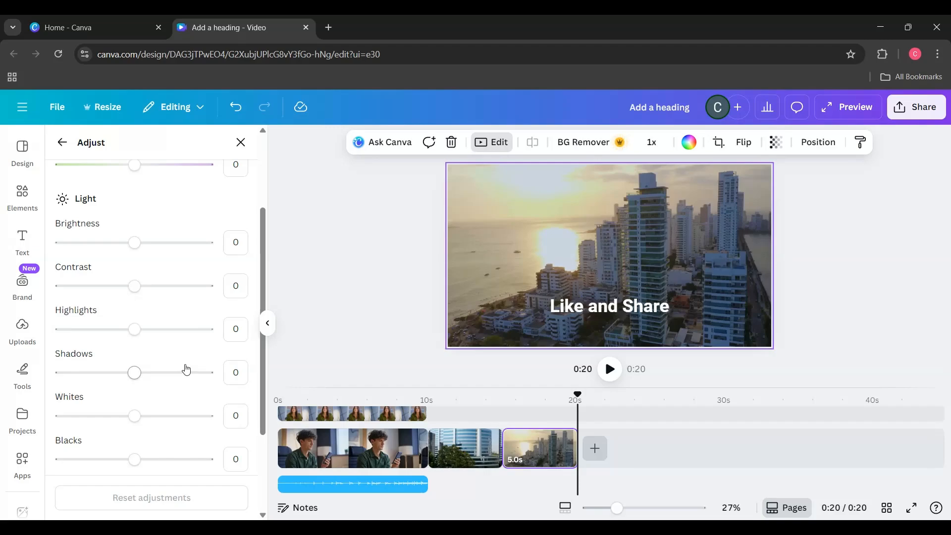
{"action": "scroll", "coordinate": [186, 370], "scroll_direction": "down", "scroll_amount": 3}
{"action": "scroll", "coordinate": [187, 371], "scroll_direction": "up", "scroll_amount": 5}
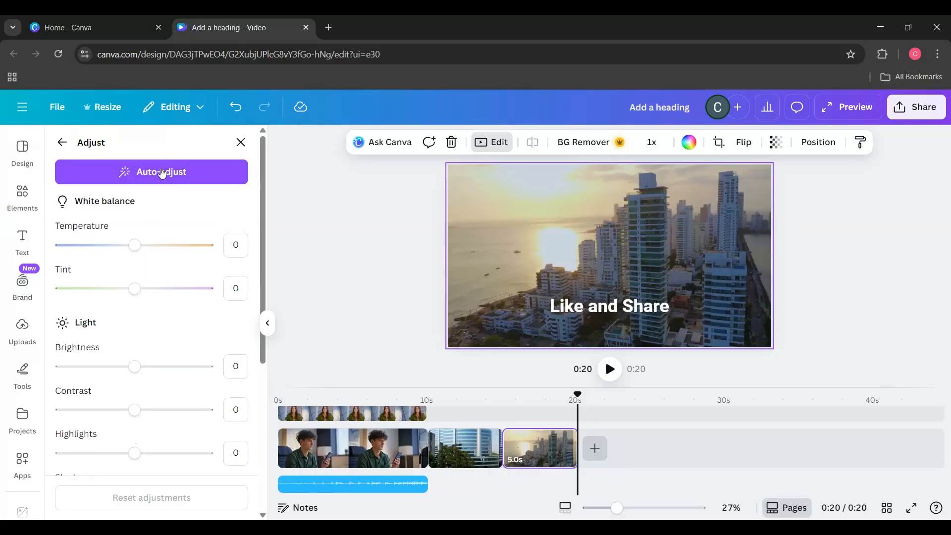
Auto-adjust the skyline clip's light and colors, and deselect the clip.
{"action": "left_click", "coordinate": [155, 177]}
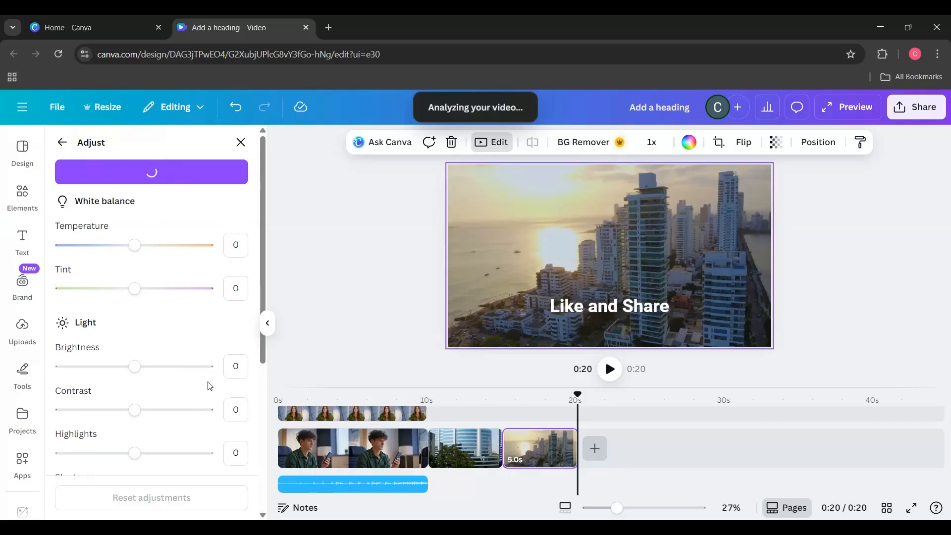
{"action": "scroll", "coordinate": [191, 365], "scroll_direction": "down", "scroll_amount": 5}
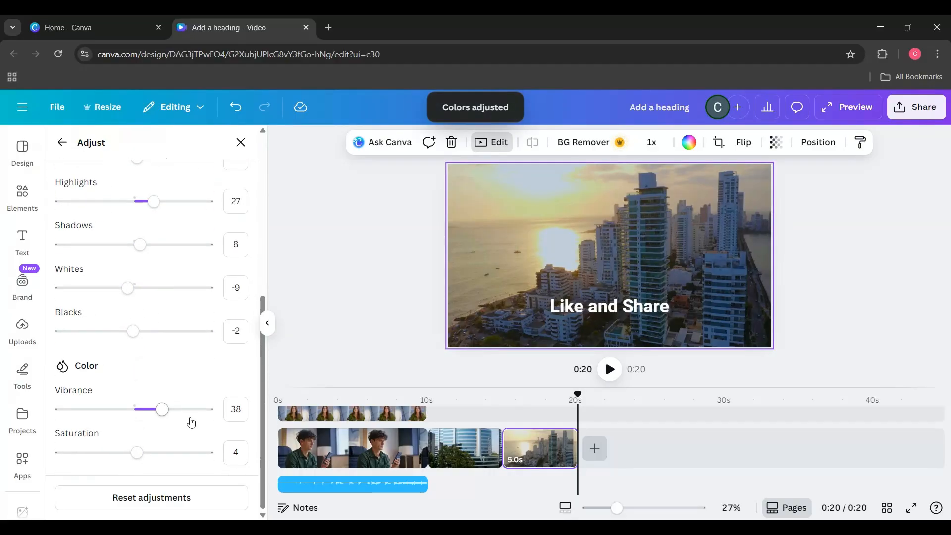
{"action": "left_click", "coordinate": [870, 291]}
{"action": "left_click", "coordinate": [863, 286]}
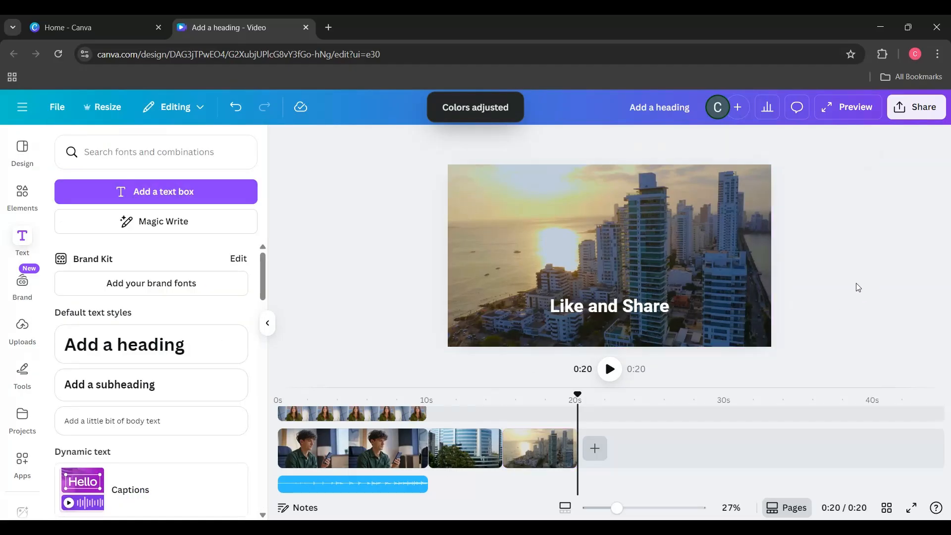
Reopen the skyline clip's adjustment settings and review the auto-adjusted light and color values.
{"action": "left_click", "coordinate": [742, 226]}
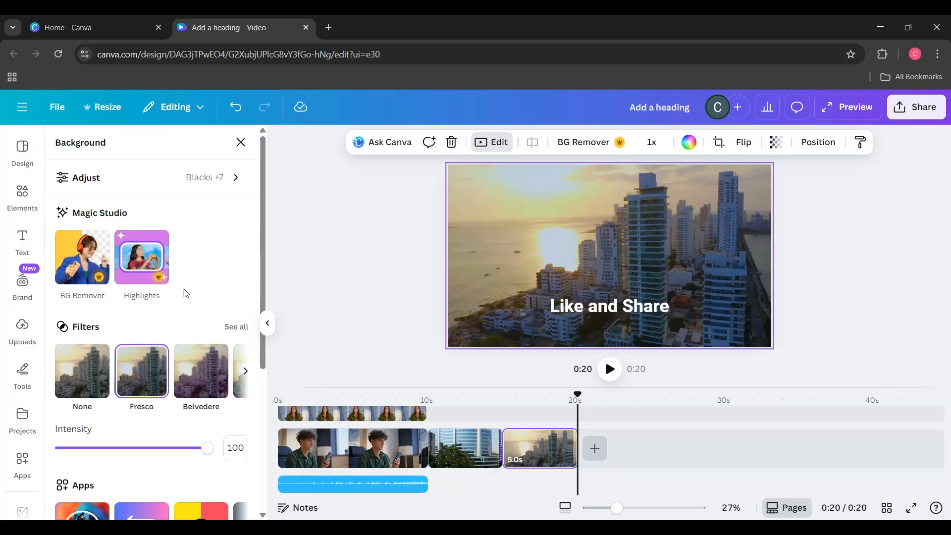
{"action": "left_click", "coordinate": [215, 177]}
{"action": "scroll", "coordinate": [191, 346], "scroll_direction": "down", "scroll_amount": 5}
{"action": "scroll", "coordinate": [201, 402], "scroll_direction": "up", "scroll_amount": 5}
{"action": "scroll", "coordinate": [202, 394], "scroll_direction": "down", "scroll_amount": 5}
{"action": "scroll", "coordinate": [204, 392], "scroll_direction": "up", "scroll_amount": 6}
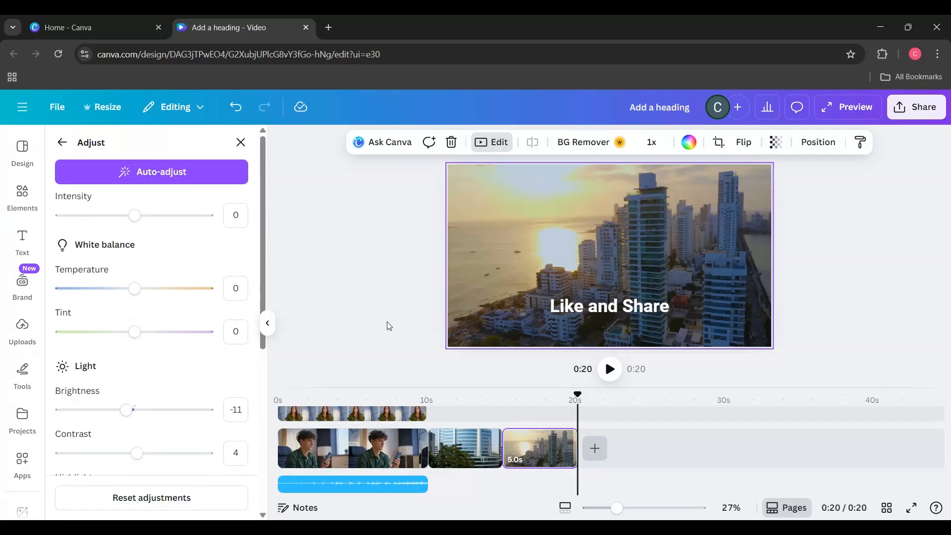
Play the whole video from the beginning to check all scenes, and return the playhead to 0:00.
{"action": "mouse_move", "coordinate": [595, 453]}
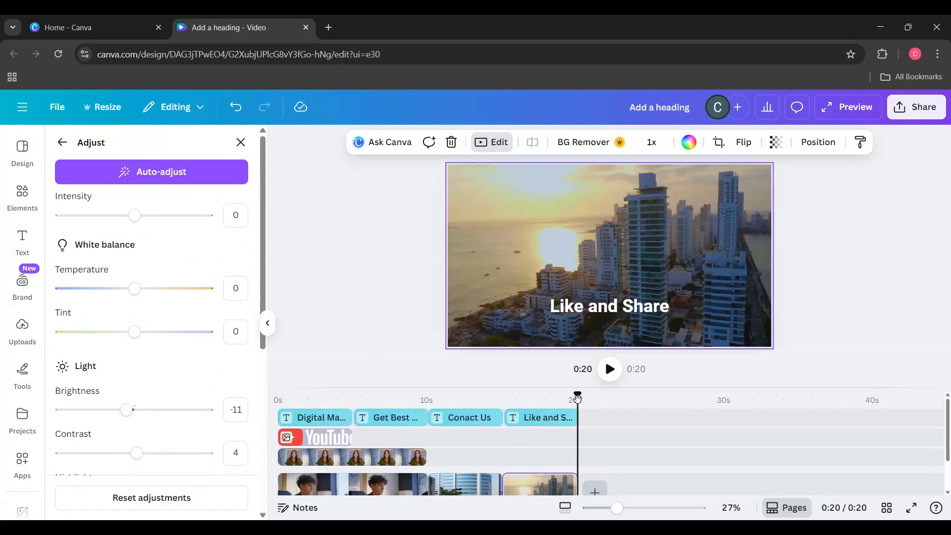
{"action": "left_click_drag", "start_coordinate": [577, 399], "coordinate": [411, 396]}
{"action": "left_click_drag", "start_coordinate": [434, 426], "coordinate": [166, 402]}
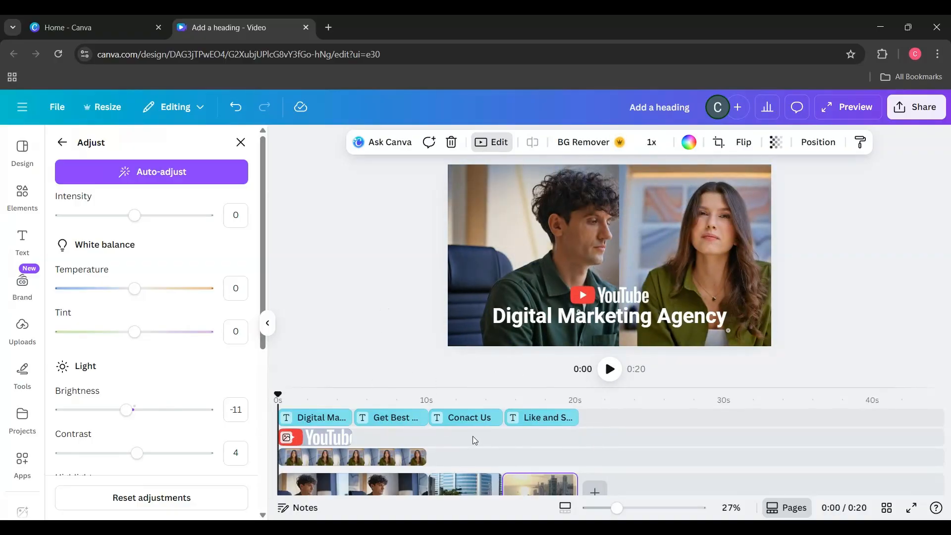
{"action": "scroll", "coordinate": [371, 460], "scroll_direction": "down", "scroll_amount": 1}
{"action": "scroll", "coordinate": [595, 448], "scroll_direction": "up", "scroll_amount": 1}
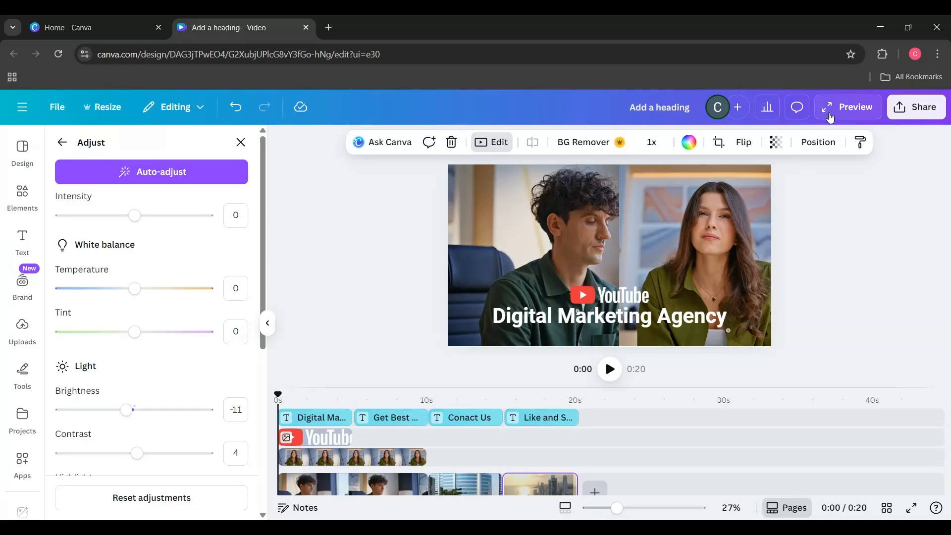
{"action": "left_click", "coordinate": [609, 369]}
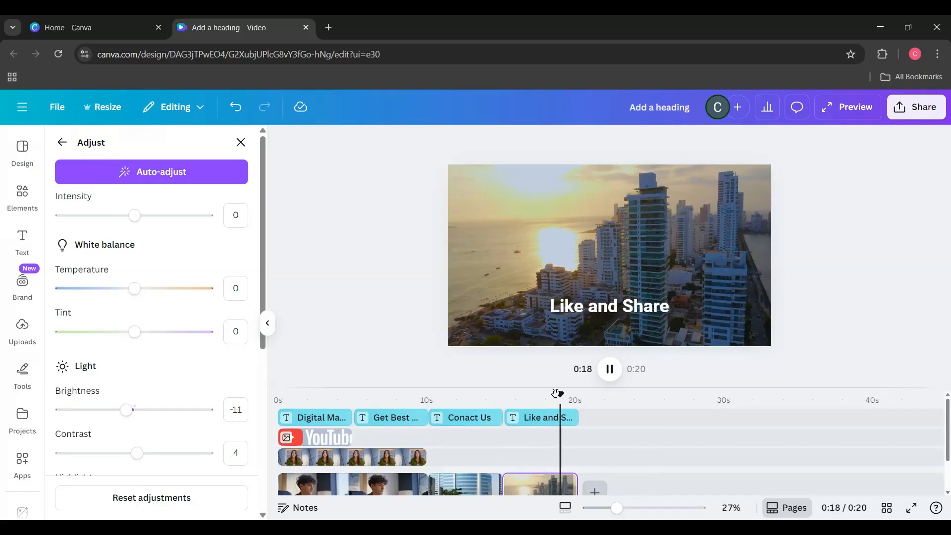
{"action": "left_click_drag", "start_coordinate": [577, 395], "coordinate": [266, 395]}
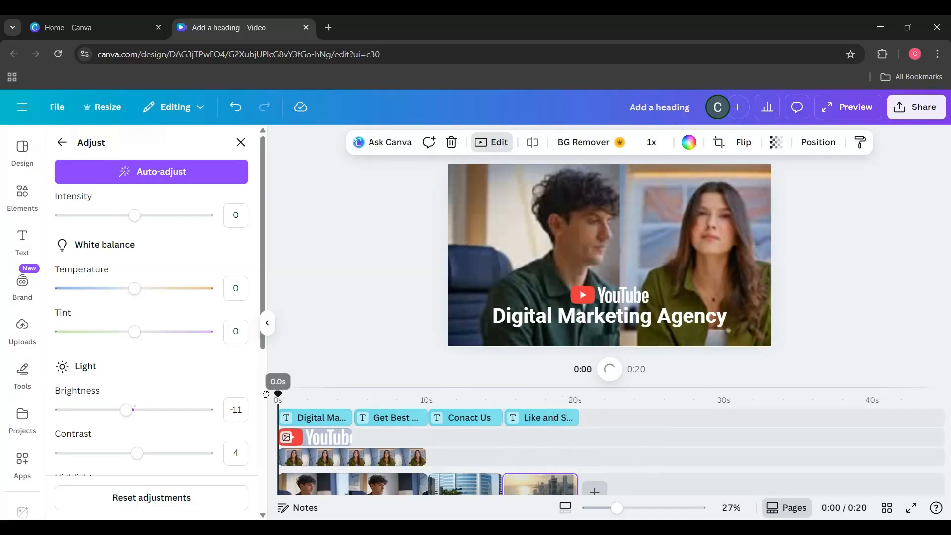
Try the Fade and Succession animations on the YouTube logo, and apply the Pop animation.
{"action": "left_click", "coordinate": [625, 297]}
{"action": "left_click", "coordinate": [671, 143]}
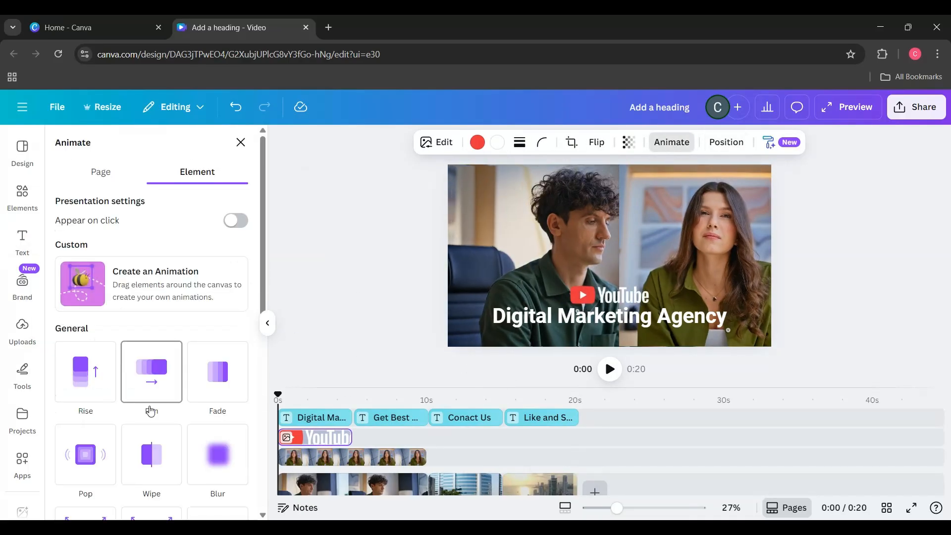
{"action": "scroll", "coordinate": [155, 409], "scroll_direction": "down", "scroll_amount": 1}
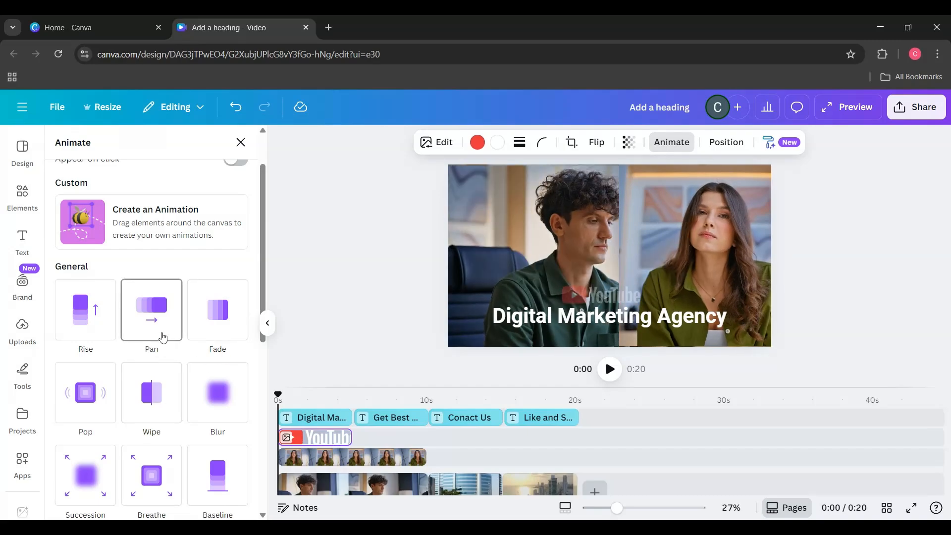
{"action": "left_click", "coordinate": [229, 316]}
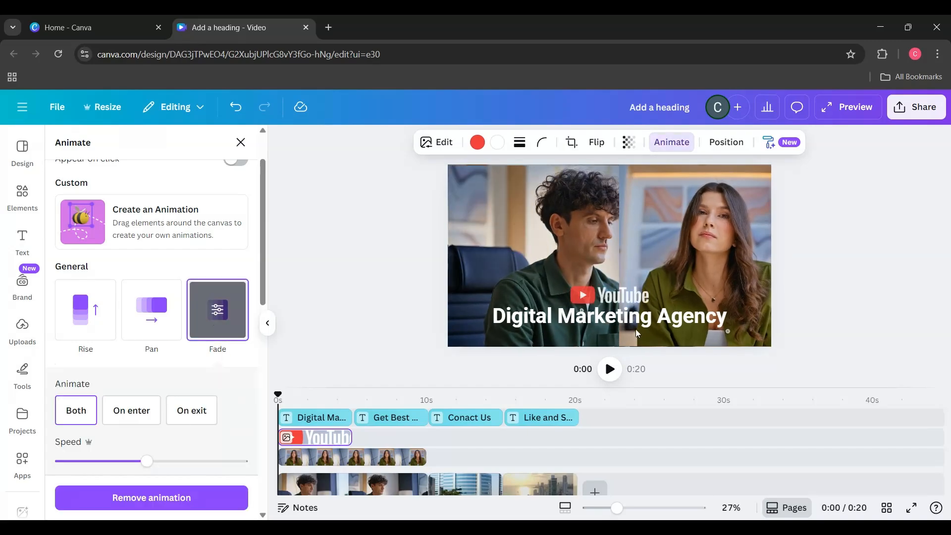
{"action": "scroll", "coordinate": [238, 325], "scroll_direction": "down", "scroll_amount": 6}
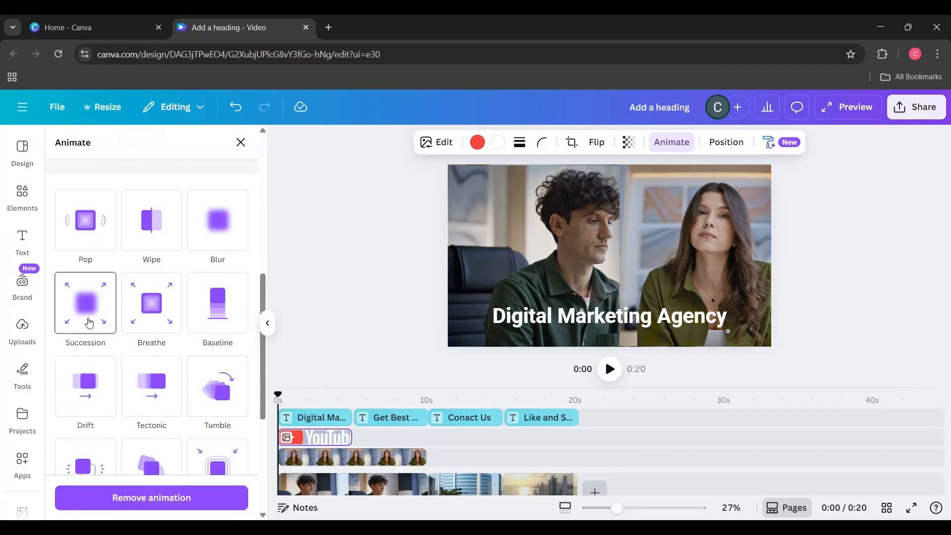
{"action": "left_click", "coordinate": [89, 323]}
{"action": "scroll", "coordinate": [149, 347], "scroll_direction": "down", "scroll_amount": 7}
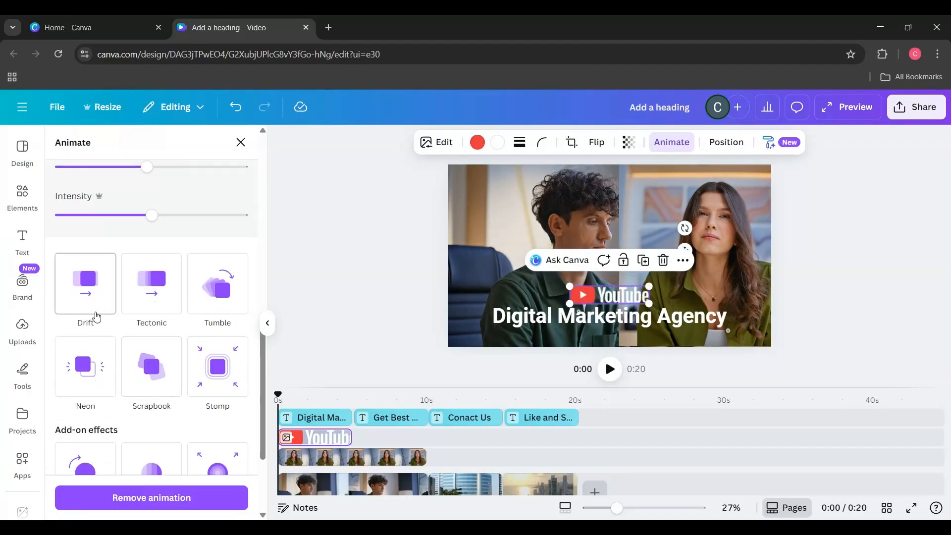
{"action": "scroll", "coordinate": [117, 361], "scroll_direction": "up", "scroll_amount": 5}
{"action": "scroll", "coordinate": [116, 361], "scroll_direction": "up", "scroll_amount": 2}
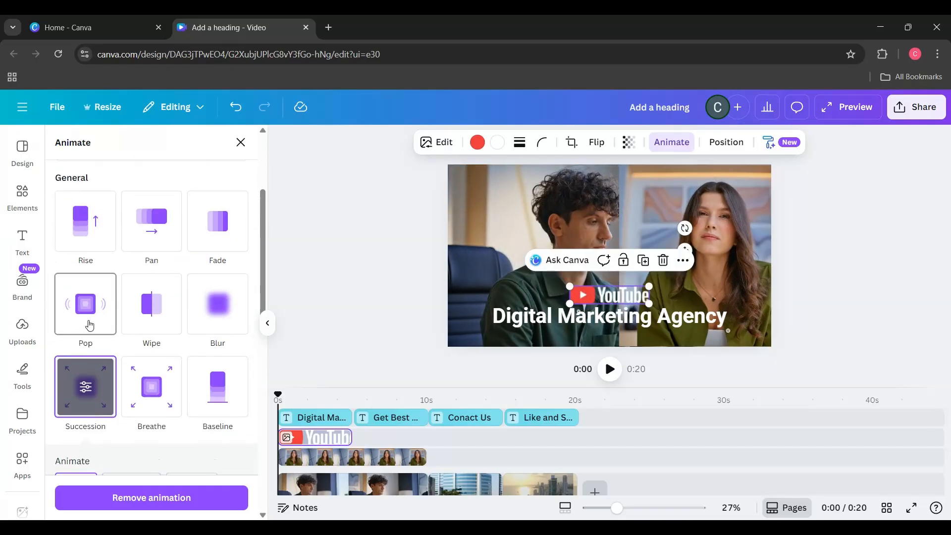
{"action": "left_click", "coordinate": [85, 305]}
Apply the Shift animation to the "Digital Marketing Agency" title and Burst to the "Get Best Service For Your Business" text.
{"action": "left_click", "coordinate": [626, 342]}
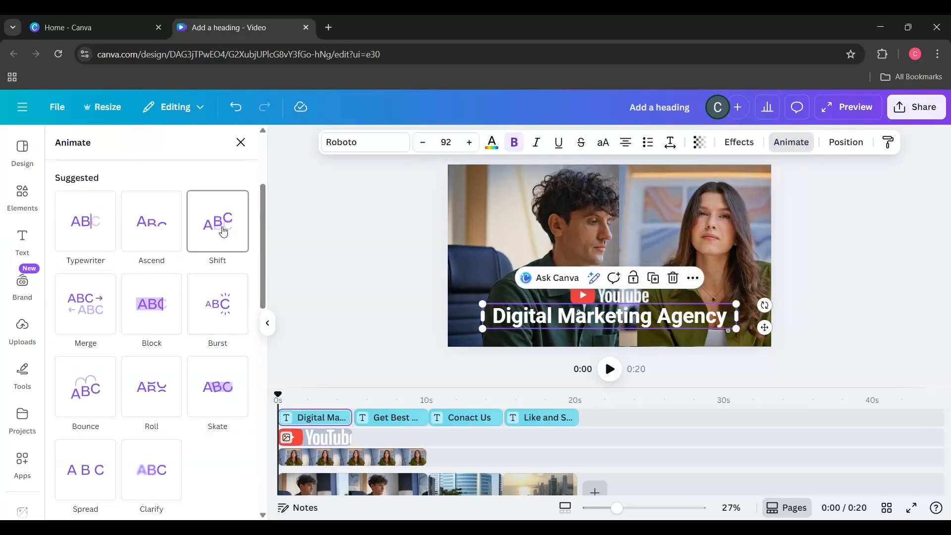
{"action": "left_click", "coordinate": [223, 232]}
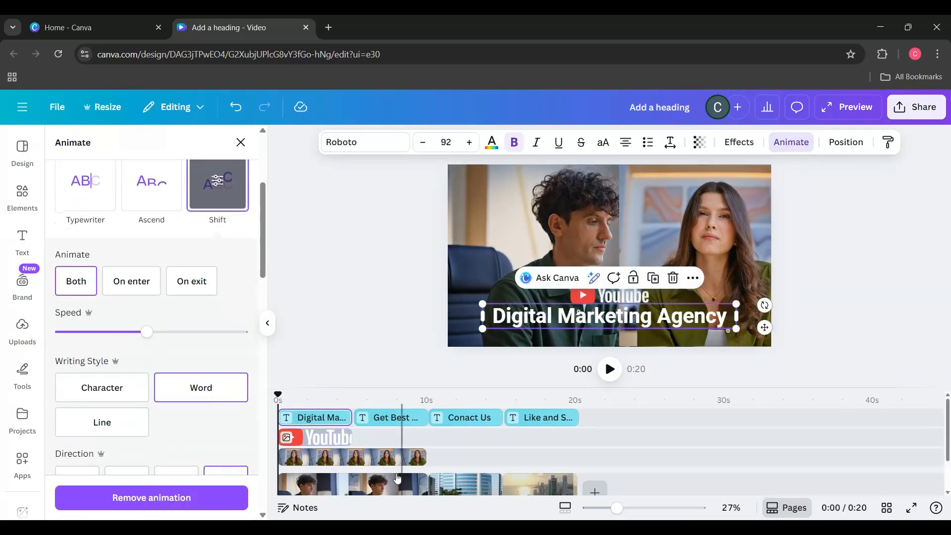
{"action": "left_click", "coordinate": [378, 424]}
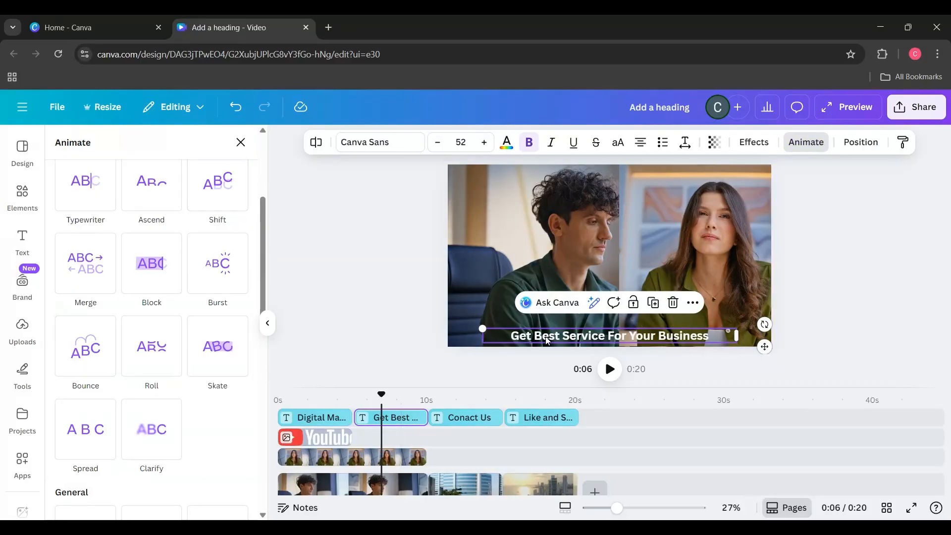
{"action": "left_click", "coordinate": [219, 283]}
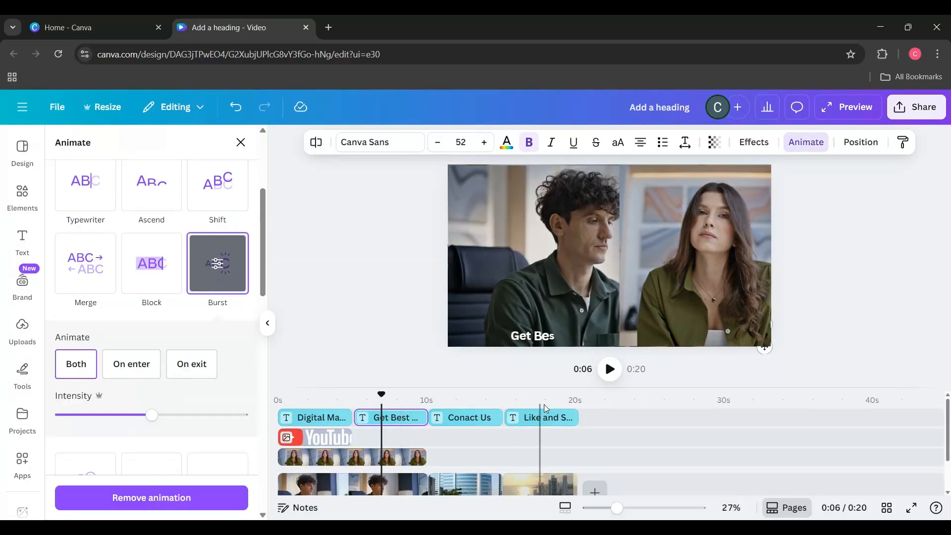
Try the Burst, Block and Roll animations on the "Conact Us" text, and apply Skate.
{"action": "left_click", "coordinate": [471, 424]}
{"action": "left_click", "coordinate": [222, 269]}
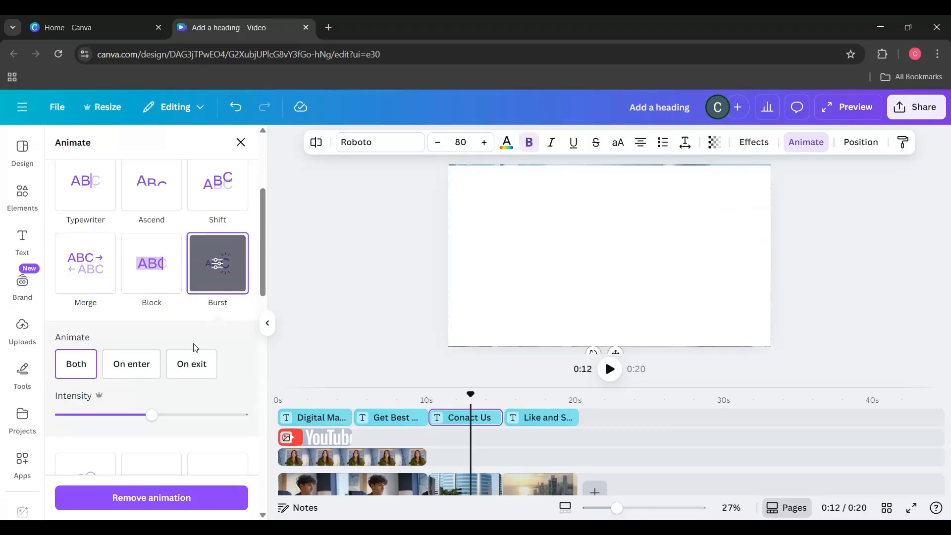
{"action": "left_click", "coordinate": [132, 283]}
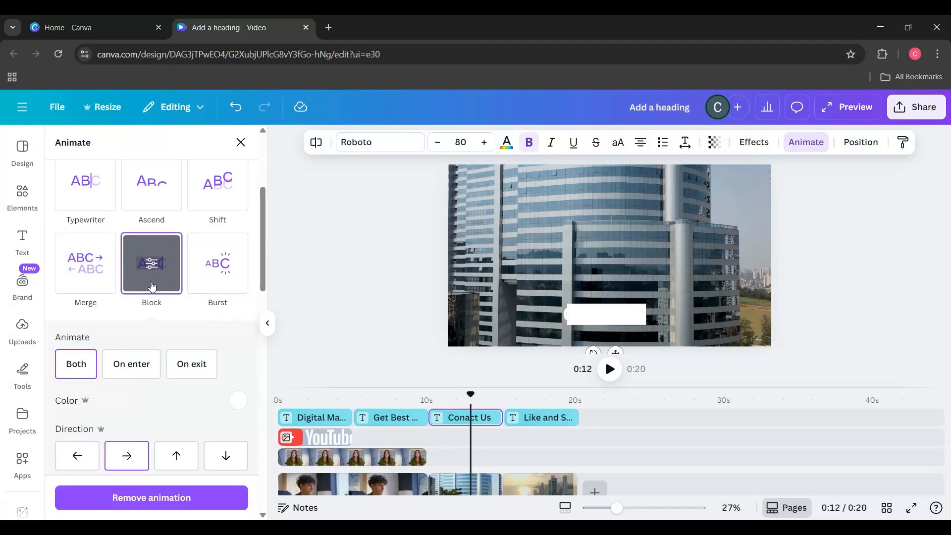
{"action": "scroll", "coordinate": [151, 286], "scroll_direction": "down", "scroll_amount": 4}
{"action": "left_click", "coordinate": [157, 364]}
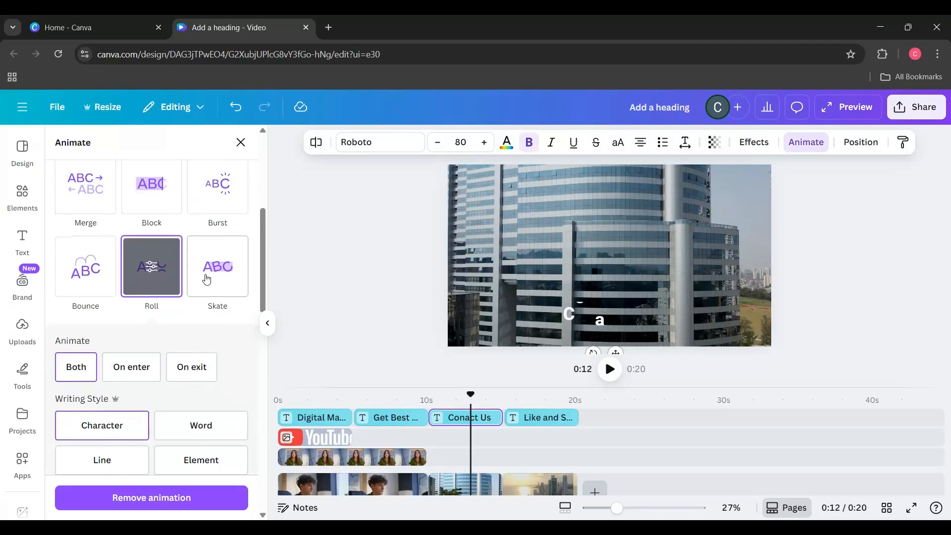
{"action": "left_click", "coordinate": [221, 292]}
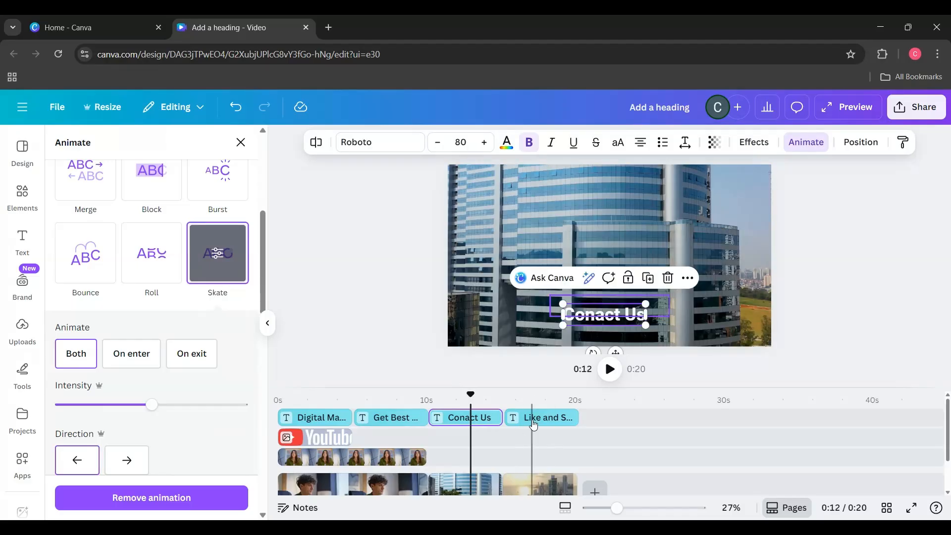
Try the Typewriter, Shift and Merge animations on the "Like and Share" text, and apply Fade.
{"action": "left_click", "coordinate": [533, 424]}
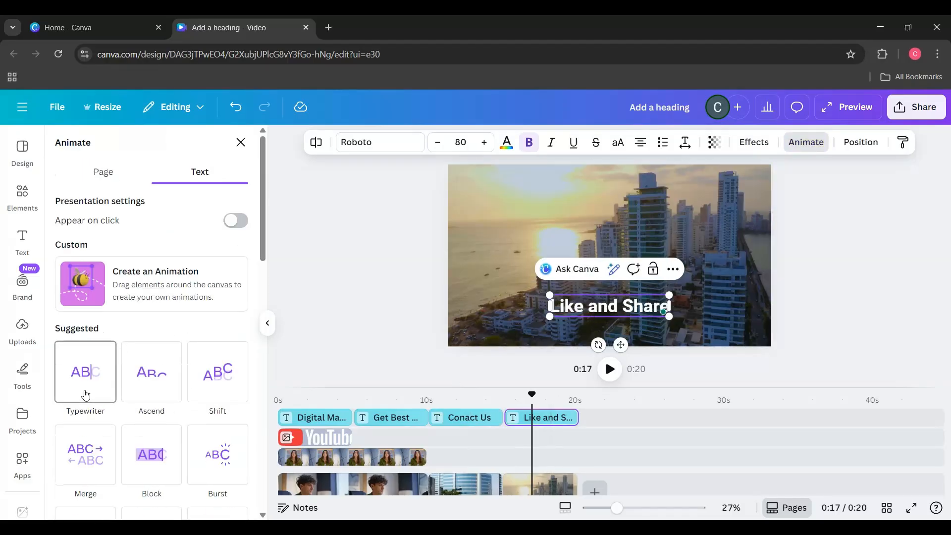
{"action": "left_click", "coordinate": [85, 394]}
{"action": "left_click", "coordinate": [224, 321]}
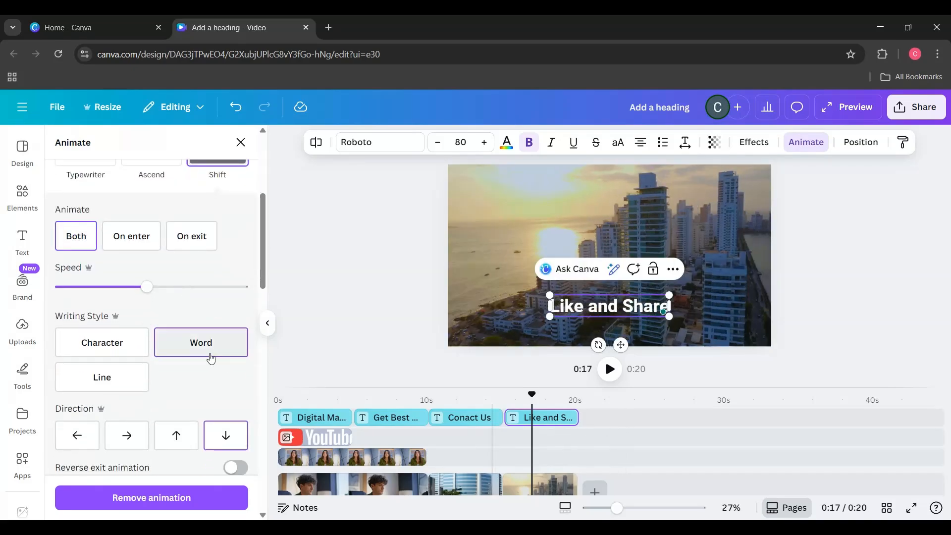
{"action": "scroll", "coordinate": [215, 357], "scroll_direction": "down", "scroll_amount": 4}
{"action": "left_click", "coordinate": [65, 358]}
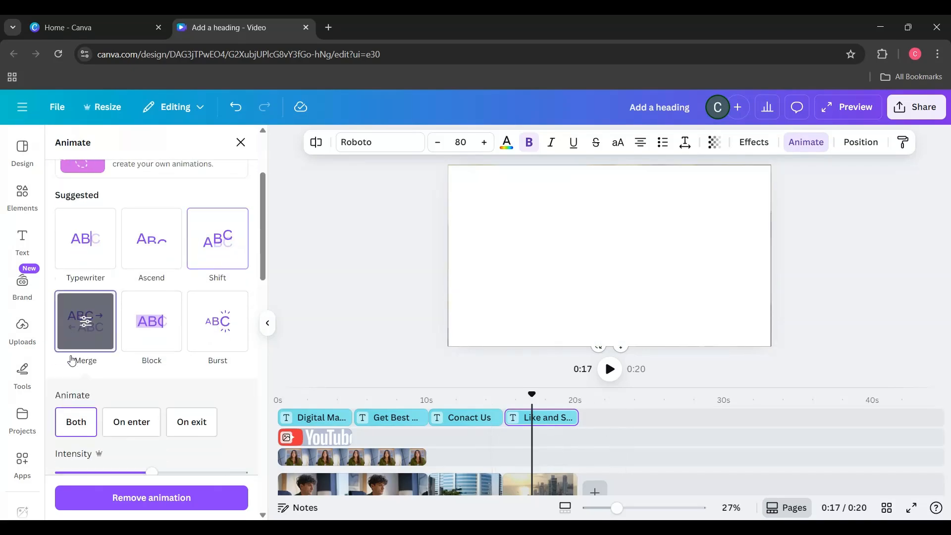
{"action": "left_click", "coordinate": [231, 247]}
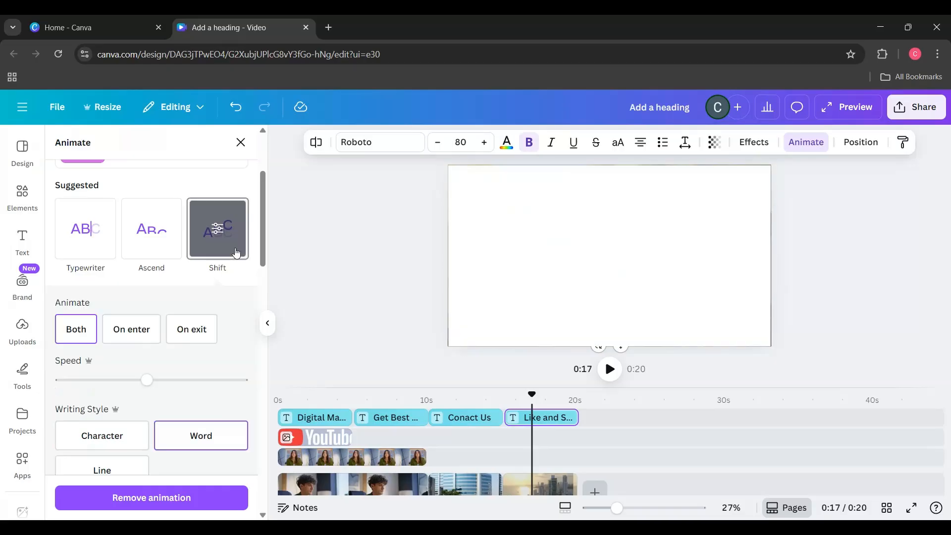
{"action": "scroll", "coordinate": [201, 338], "scroll_direction": "down", "scroll_amount": 6}
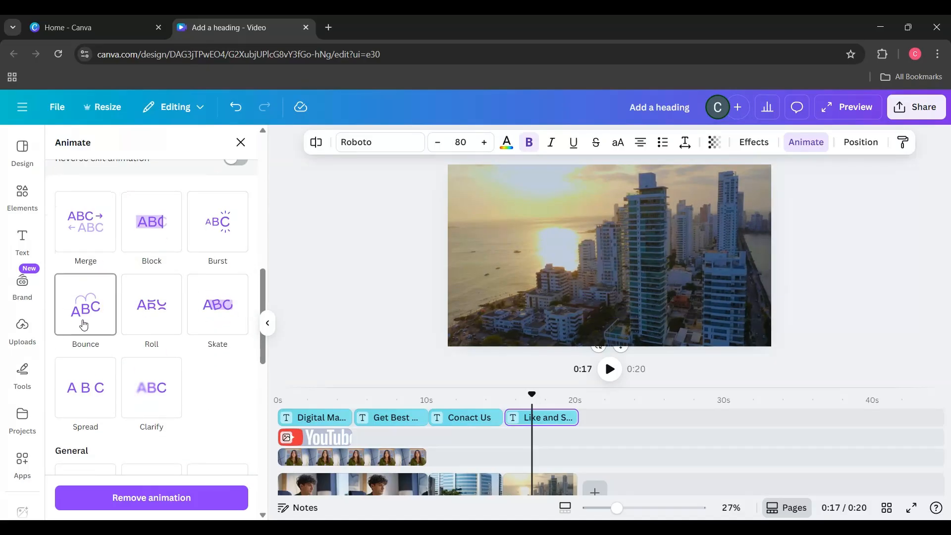
{"action": "scroll", "coordinate": [85, 309], "scroll_direction": "down", "scroll_amount": 5}
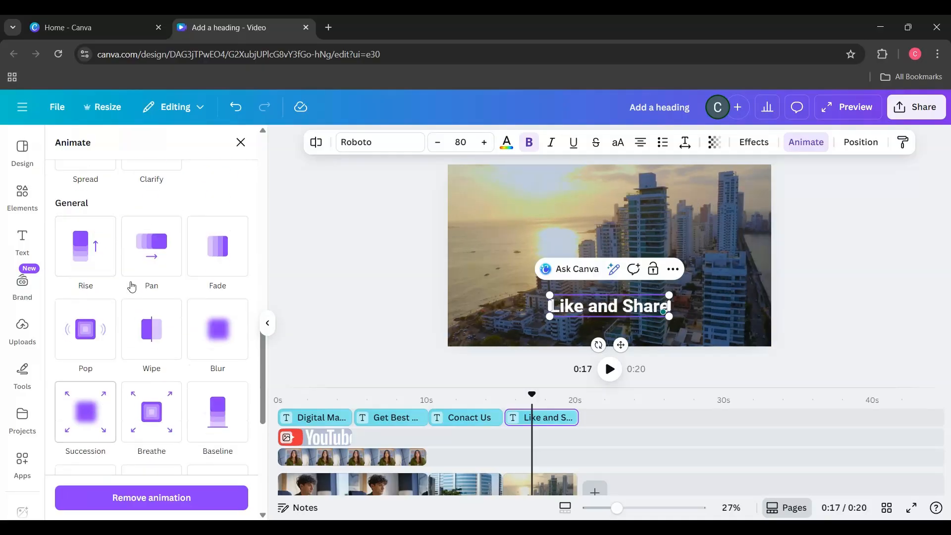
{"action": "left_click", "coordinate": [213, 263]}
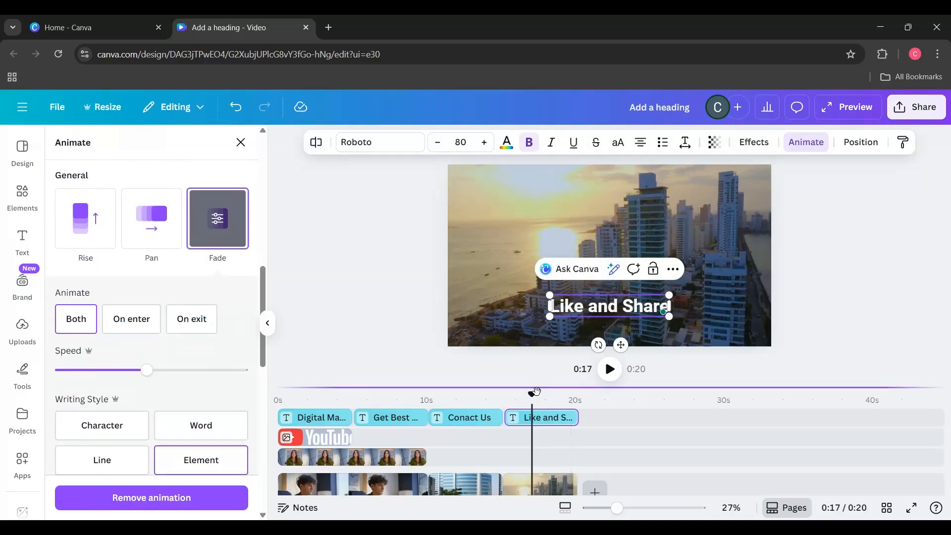
Preview the animated video full screen from the start, close the preview and clear the selection.
{"action": "left_click", "coordinate": [593, 396]}
{"action": "left_click", "coordinate": [278, 397]}
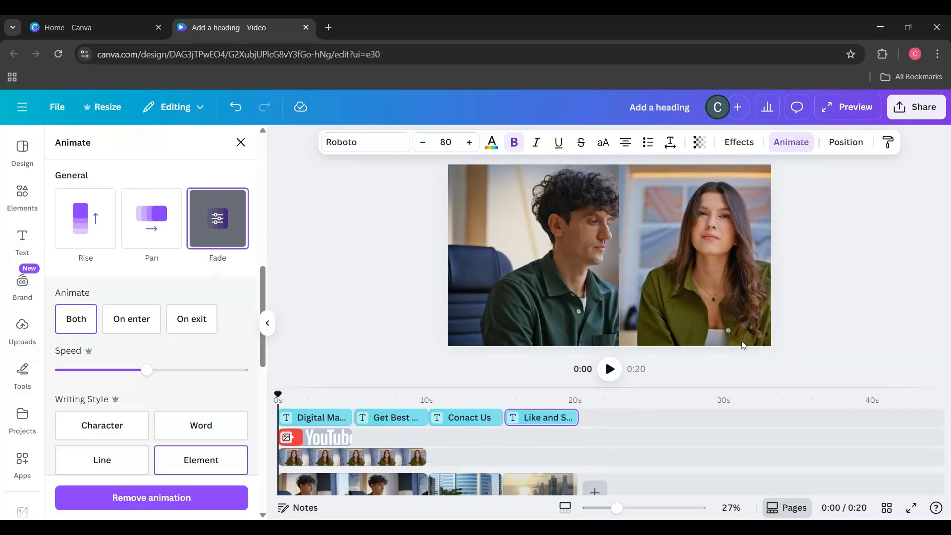
{"action": "left_click", "coordinate": [840, 107]}
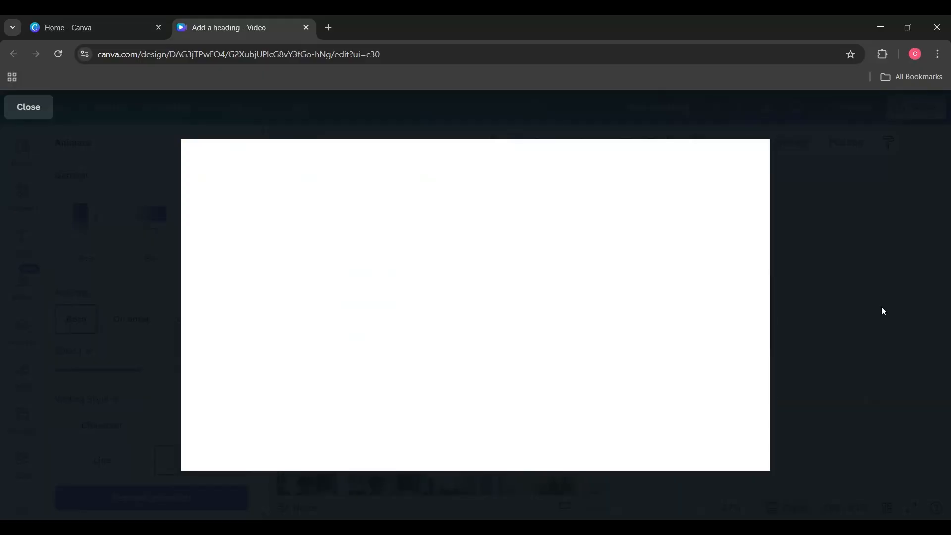
{"action": "left_click", "coordinate": [882, 306]}
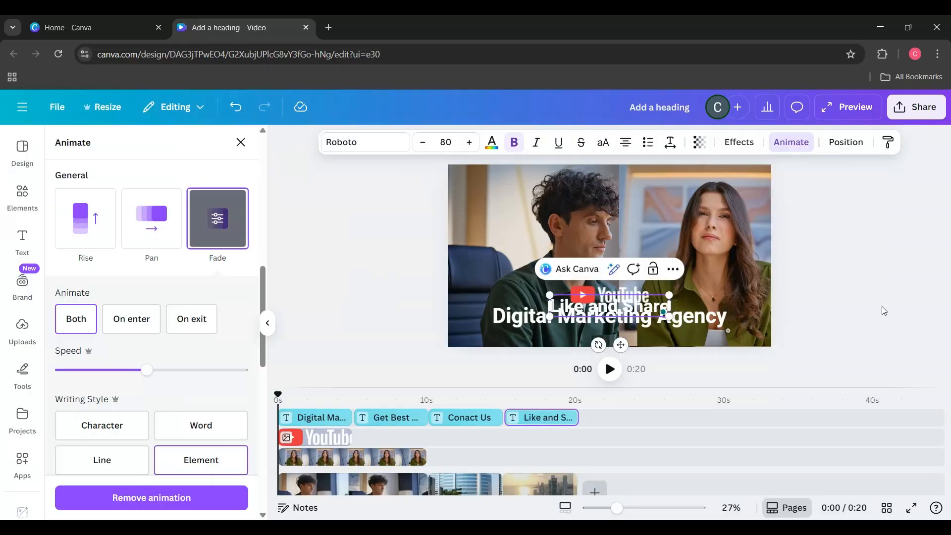
{"action": "left_click", "coordinate": [814, 339]}
{"action": "left_click", "coordinate": [430, 366]}
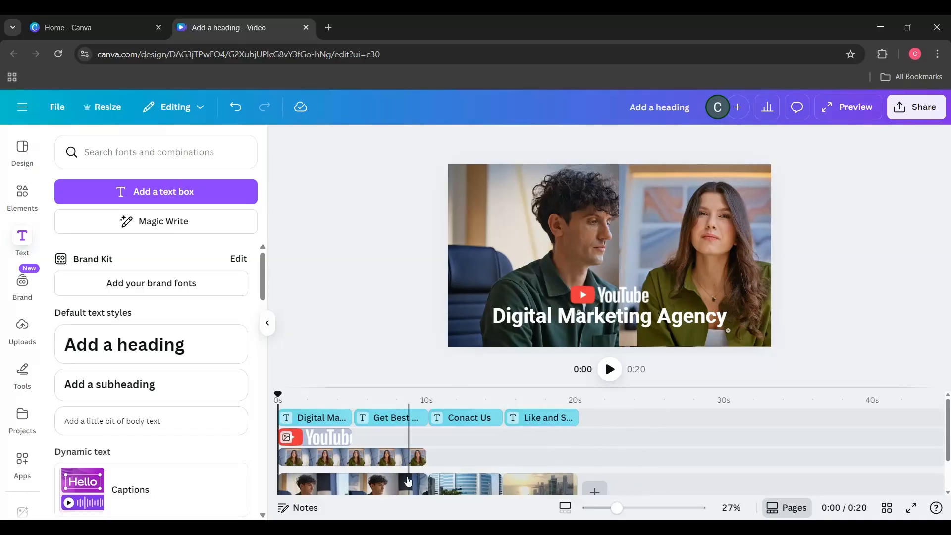
Review the timeline's layered tracks, from the text titles and YouTube logo to the video clips and the music track.
{"action": "scroll", "coordinate": [616, 456], "scroll_direction": "down", "scroll_amount": 2}
{"action": "scroll", "coordinate": [533, 468], "scroll_direction": "up", "scroll_amount": 2}
{"action": "scroll", "coordinate": [533, 467], "scroll_direction": "down", "scroll_amount": 2}
{"action": "scroll", "coordinate": [495, 455], "scroll_direction": "up", "scroll_amount": 2}
{"action": "scroll", "coordinate": [540, 441], "scroll_direction": "down", "scroll_amount": 2}
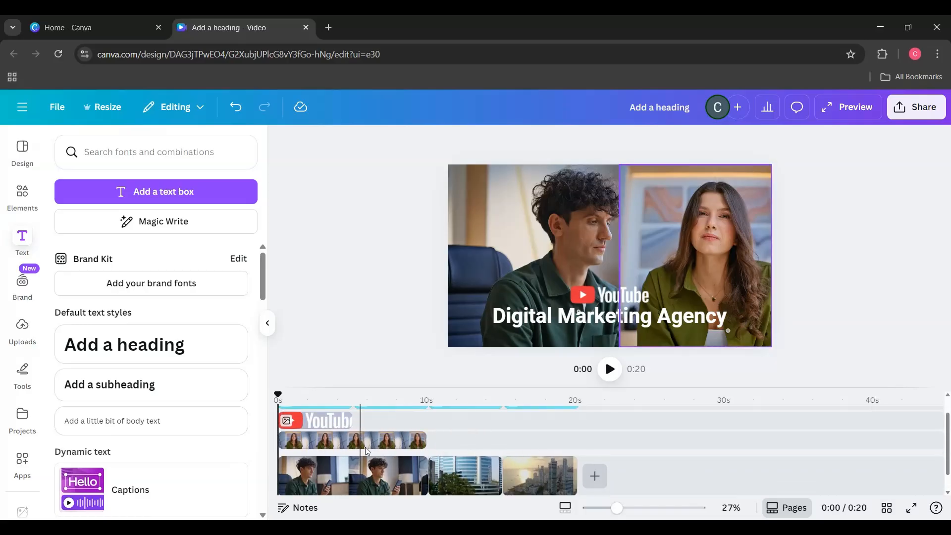
{"action": "scroll", "coordinate": [436, 427], "scroll_direction": "up", "scroll_amount": 2}
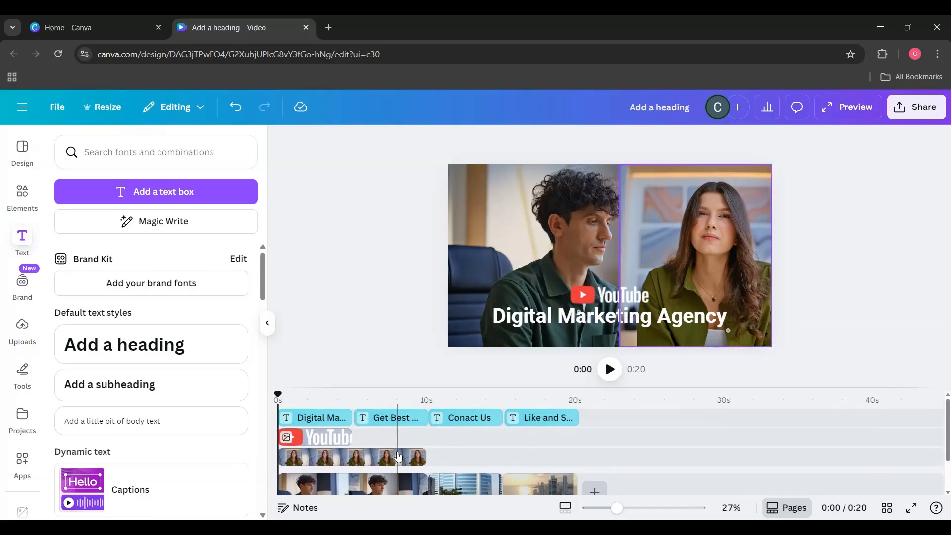
{"action": "scroll", "coordinate": [497, 458], "scroll_direction": "down", "scroll_amount": 1}
{"action": "scroll", "coordinate": [497, 458], "scroll_direction": "down", "scroll_amount": 2}
{"action": "scroll", "coordinate": [327, 446], "scroll_direction": "up", "scroll_amount": 2}
{"action": "scroll", "coordinate": [623, 446], "scroll_direction": "down", "scroll_amount": 2}
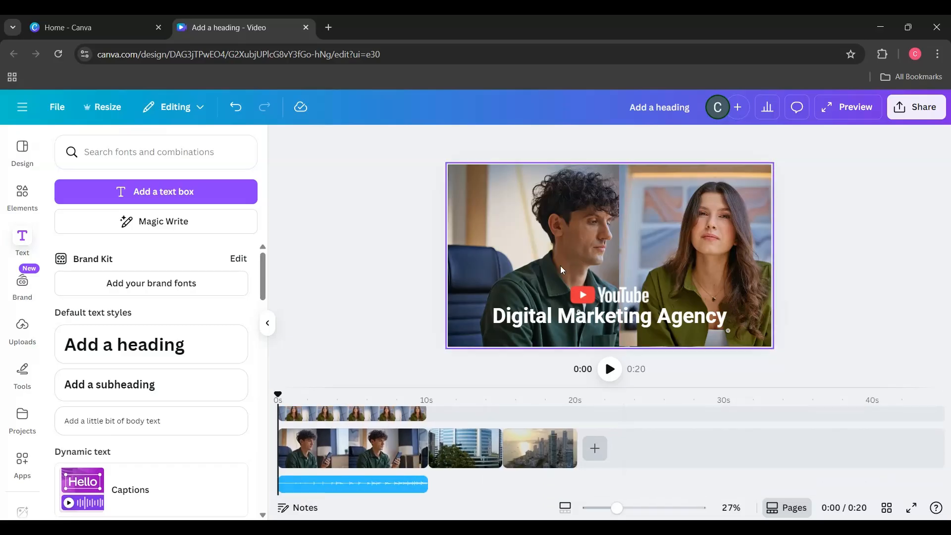
{"action": "scroll", "coordinate": [392, 462], "scroll_direction": "up", "scroll_amount": 2}
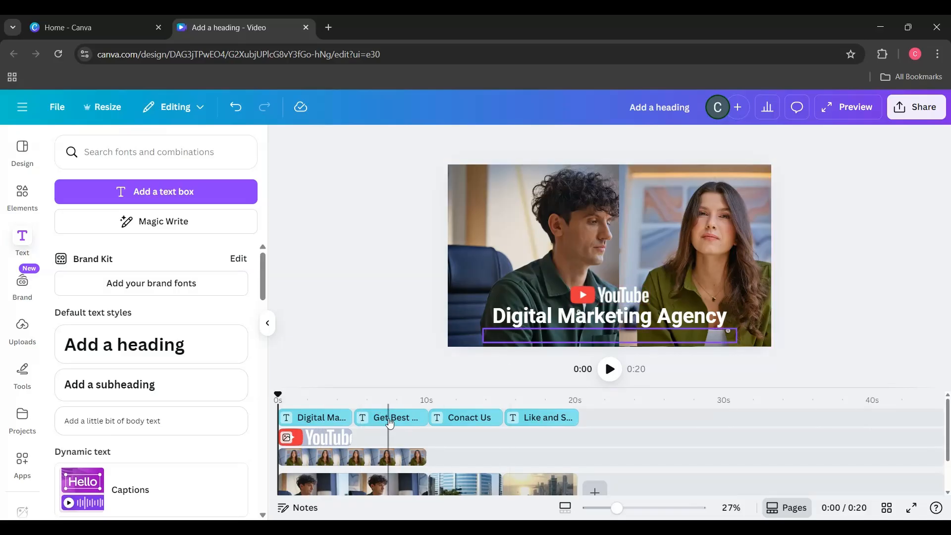
{"action": "scroll", "coordinate": [335, 479], "scroll_direction": "down", "scroll_amount": 1}
{"action": "scroll", "coordinate": [337, 479], "scroll_direction": "down", "scroll_amount": 1}
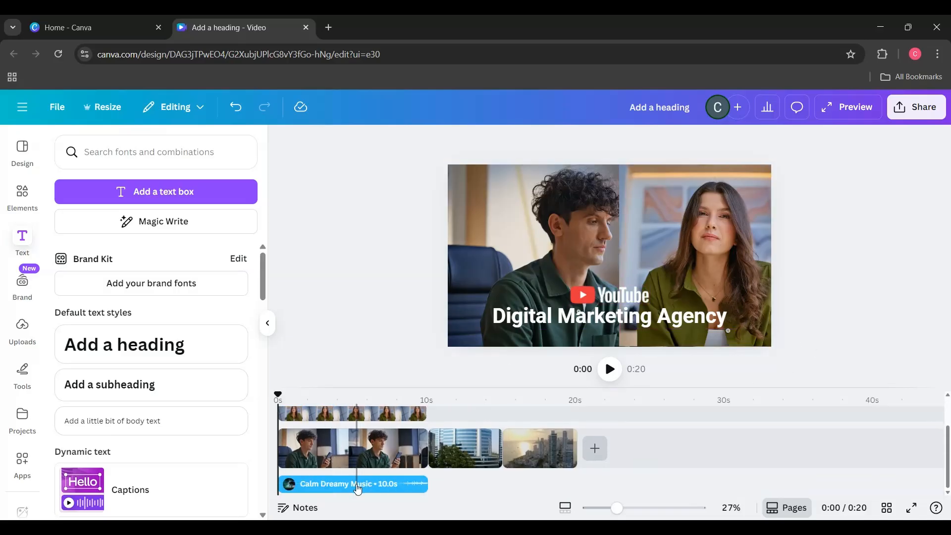
{"action": "scroll", "coordinate": [376, 483], "scroll_direction": "up", "scroll_amount": 2}
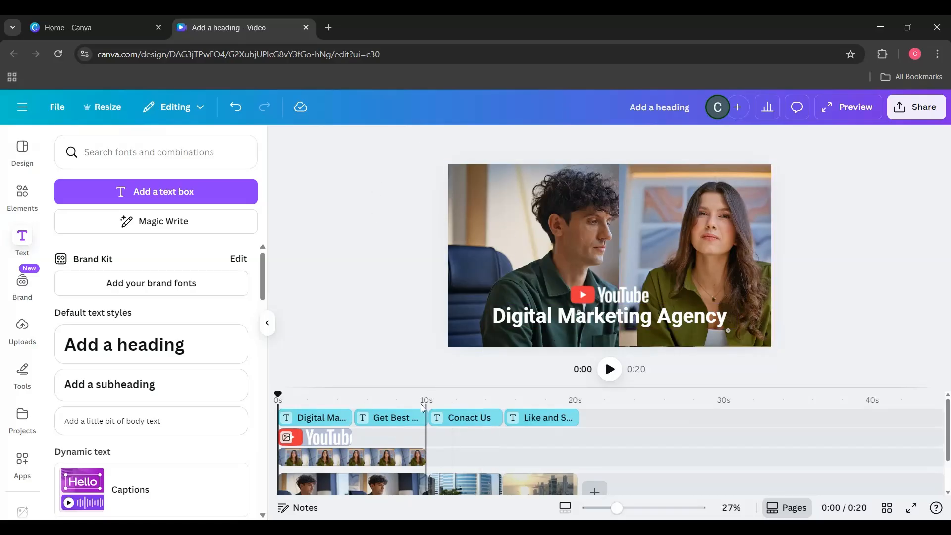
{"action": "scroll", "coordinate": [339, 451], "scroll_direction": "down", "scroll_amount": 2}
{"action": "scroll", "coordinate": [339, 451], "scroll_direction": "up", "scroll_amount": 2}
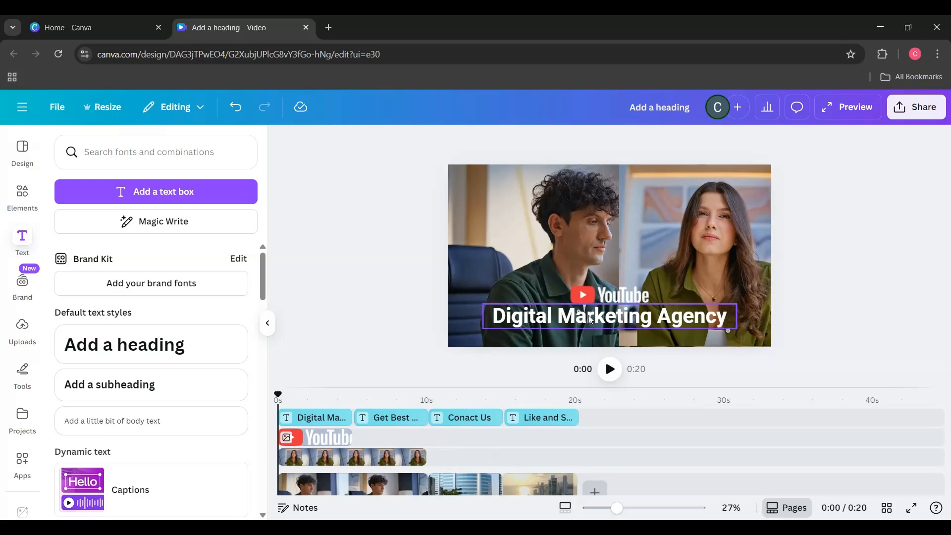